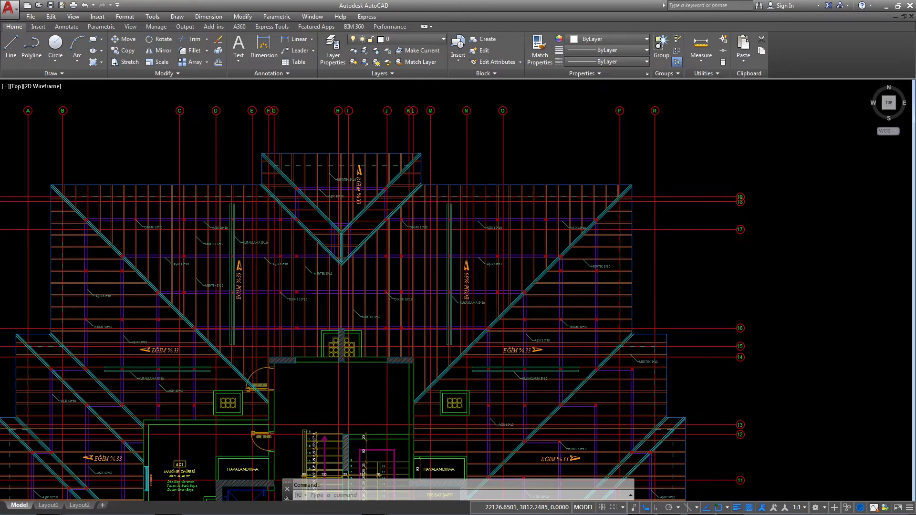
Step: Select the roof outline polyline and frame its top gable in view
scroll(496, 214, "up", 2)
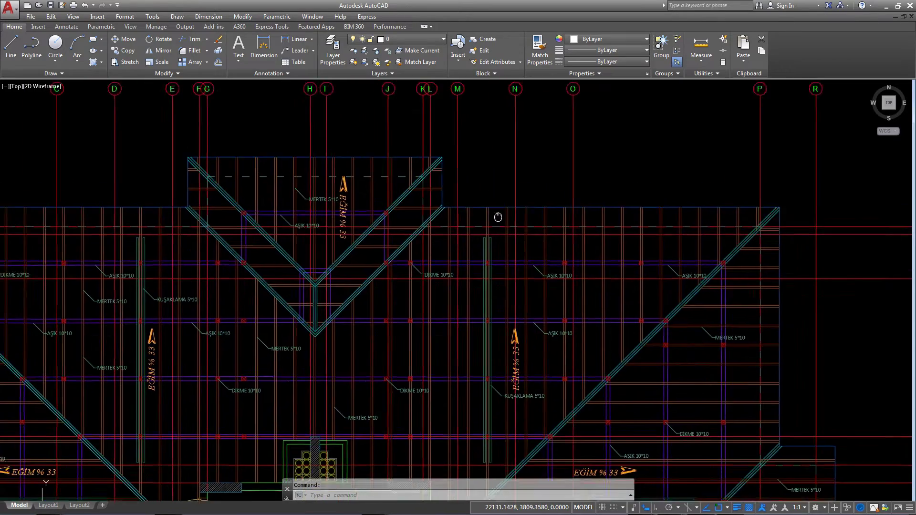
scroll(415, 255, "up", 1)
scroll(412, 259, "up", 1)
left_click(426, 242)
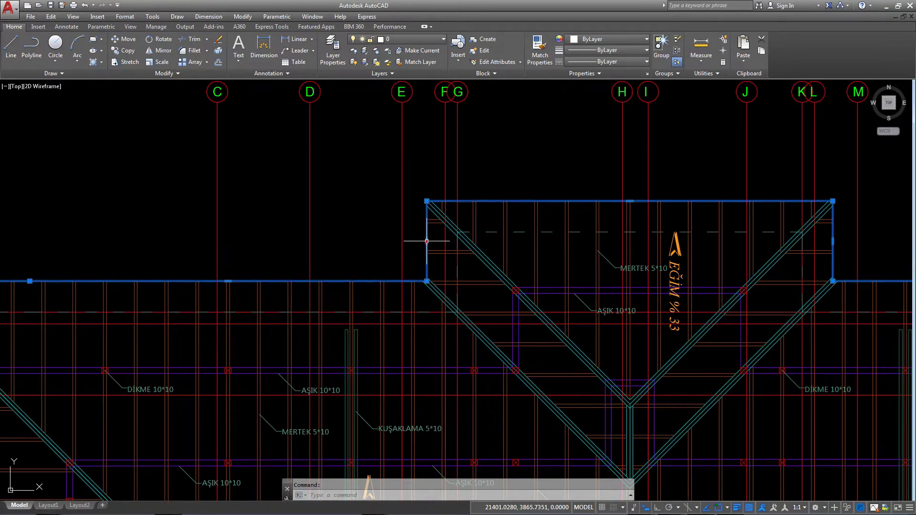
scroll(426, 241, "down", 2)
scroll(501, 191, "down", 4)
scroll(548, 214, "down", 2)
mouse_move(590, 232)
middle_mouse_down()
mouse_move(573, 194)
mouse_move(529, 152)
middle_mouse_up()
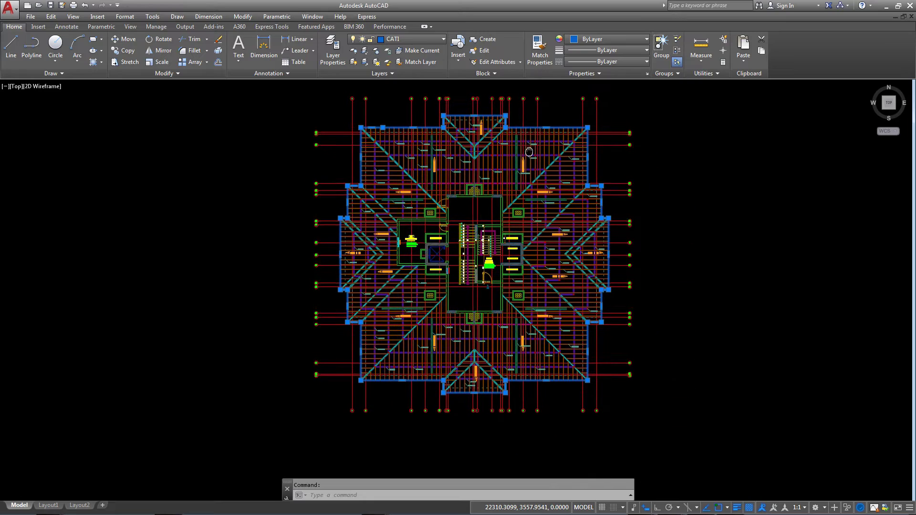
scroll(490, 204, "up", 4)
scroll(501, 190, "up", 4)
middle_click_drag(501, 190, 526, 263)
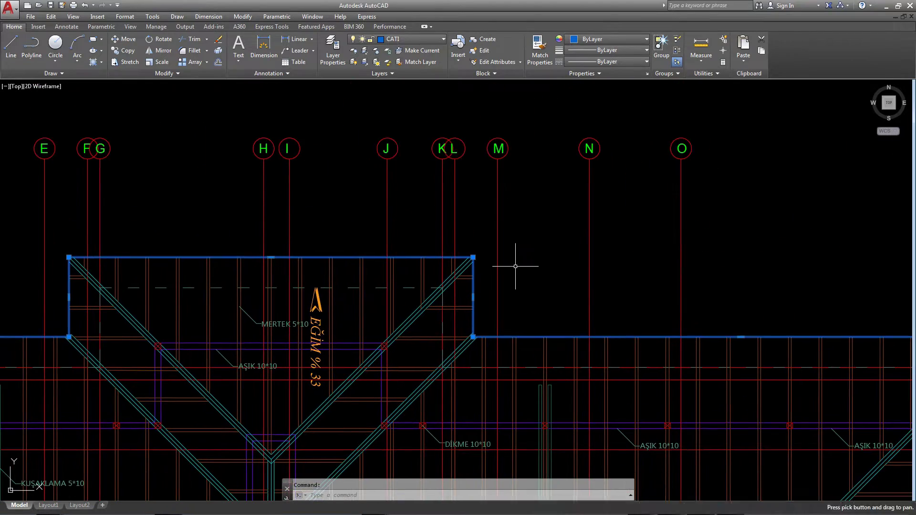
Step: Offset the roof outline outward using the default offset distance
type("o")
key("Return")
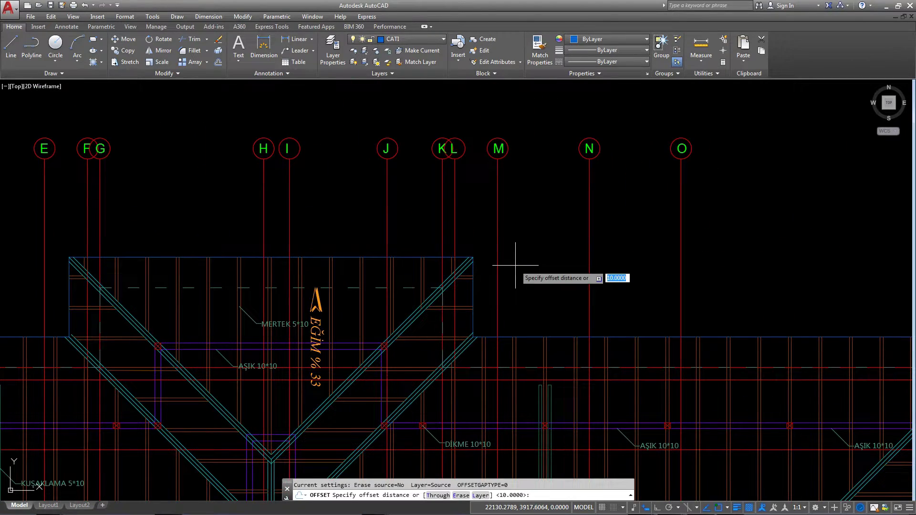
key("Return")
left_click(502, 262)
left_click(556, 203)
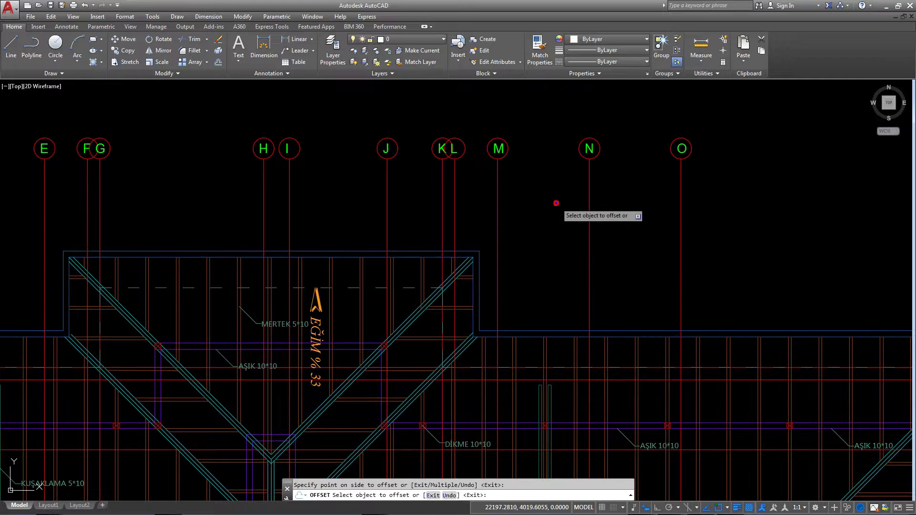
right_click(556, 203)
left_click(570, 210)
Step: Recentre the whole roof plan and reselect the roof outline polyline
scroll(557, 251, "down", 2)
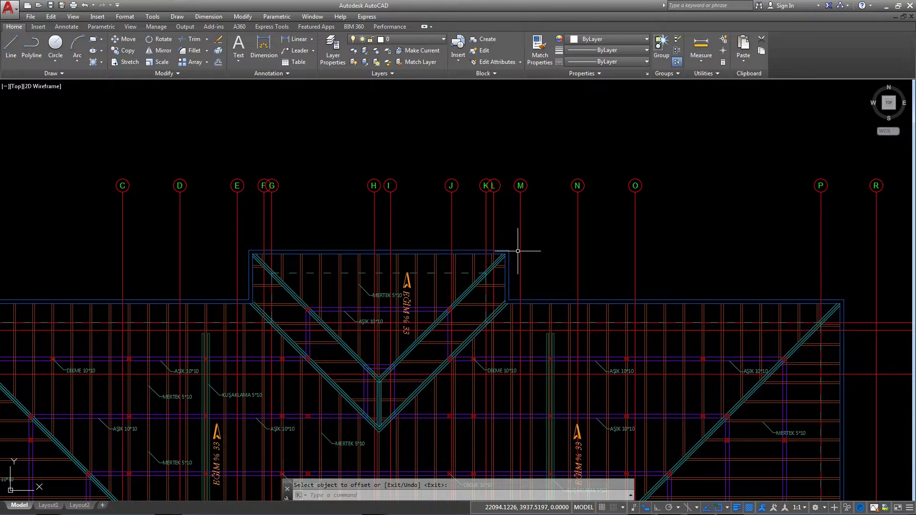
scroll(516, 250, "down", 1)
scroll(539, 256, "down", 2)
scroll(705, 245, "down", 3)
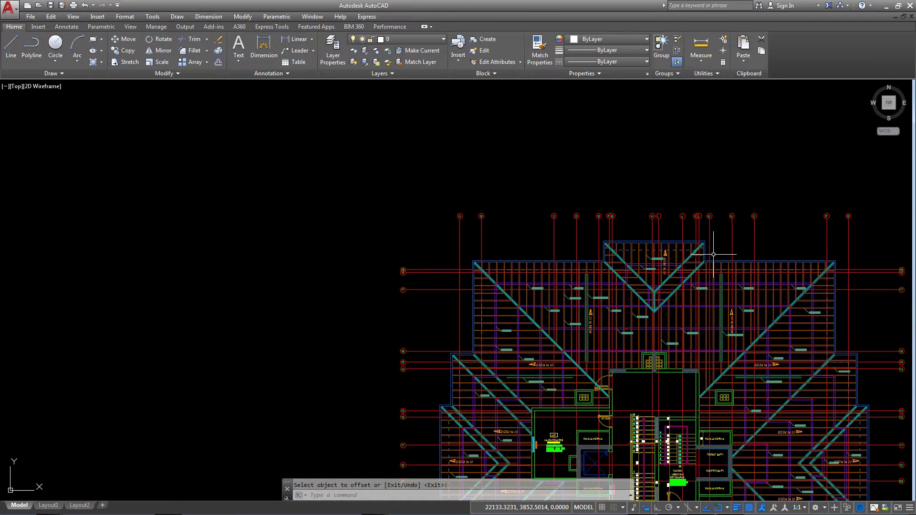
middle_click_drag(708, 247, 468, 204)
scroll(448, 191, "up", 5)
left_click(439, 192)
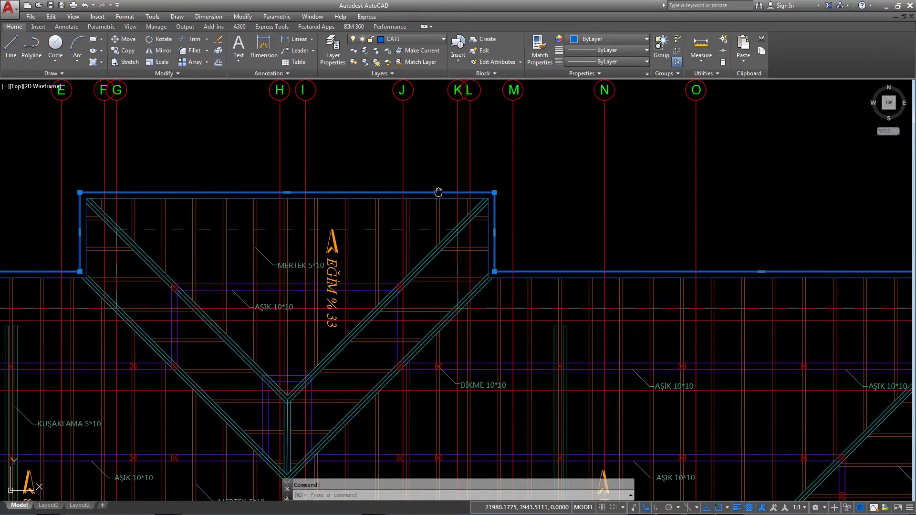
middle_click_drag(367, 118, 409, 165)
Step: Inspect the YAGMUR_OLUGU layer in Layer Properties, then bring the floor plan into view
left_click(343, 50)
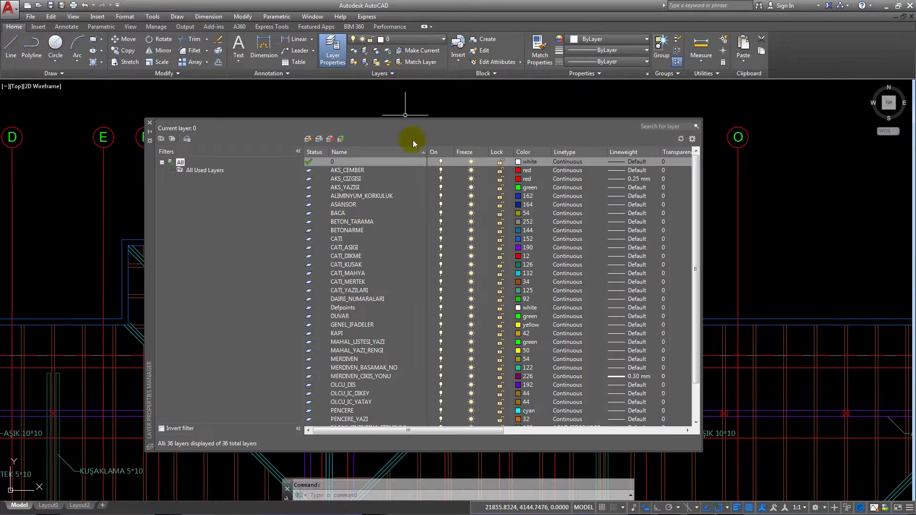
left_click_drag(691, 203, 699, 267)
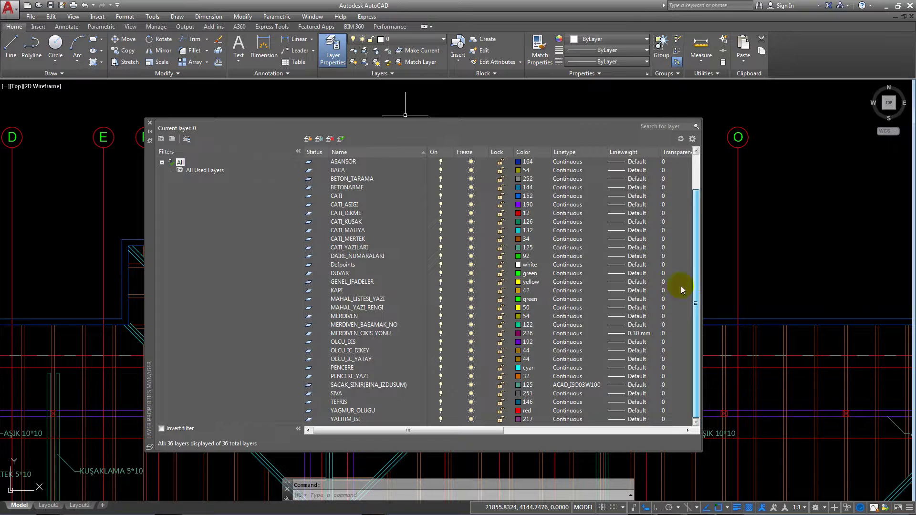
left_click(368, 410)
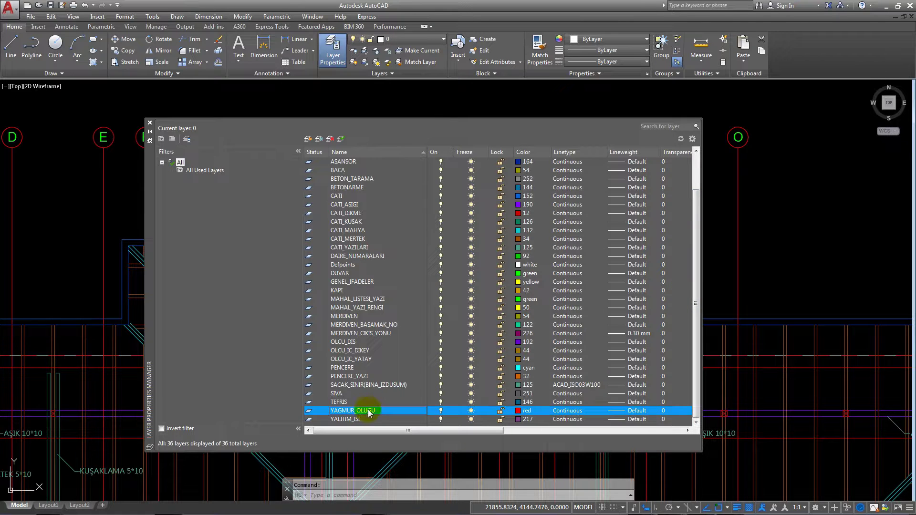
left_click(149, 122)
scroll(172, 189, "down", 10)
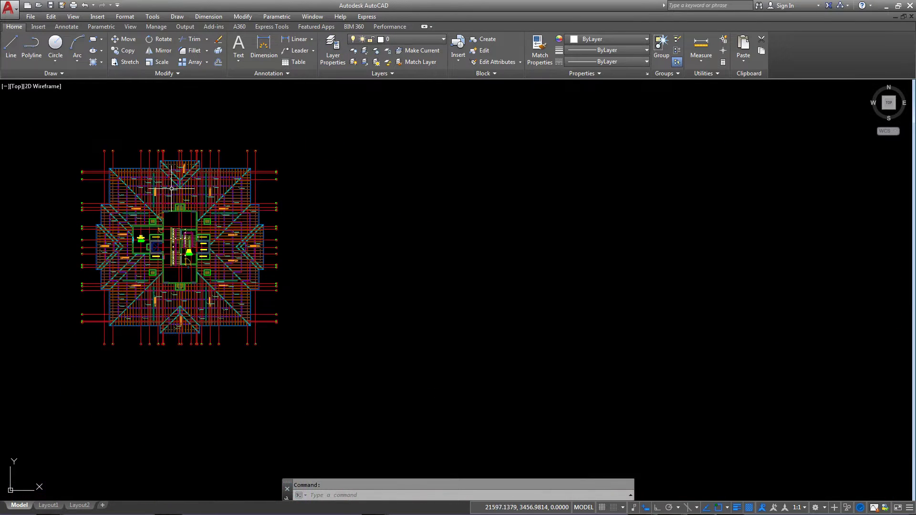
middle_click_drag(171, 189, 714, 194)
scroll(219, 183, "up", 5)
scroll(197, 149, "up", 4)
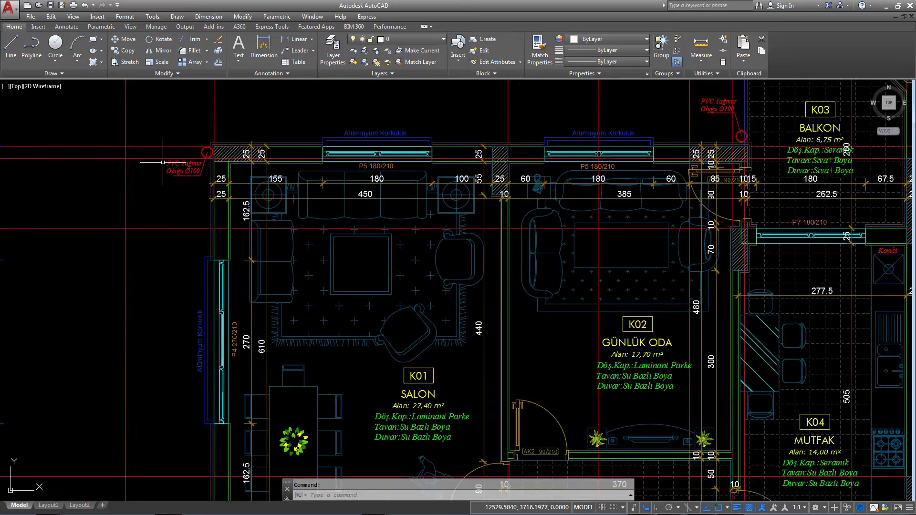
scroll(197, 149, "up", 3)
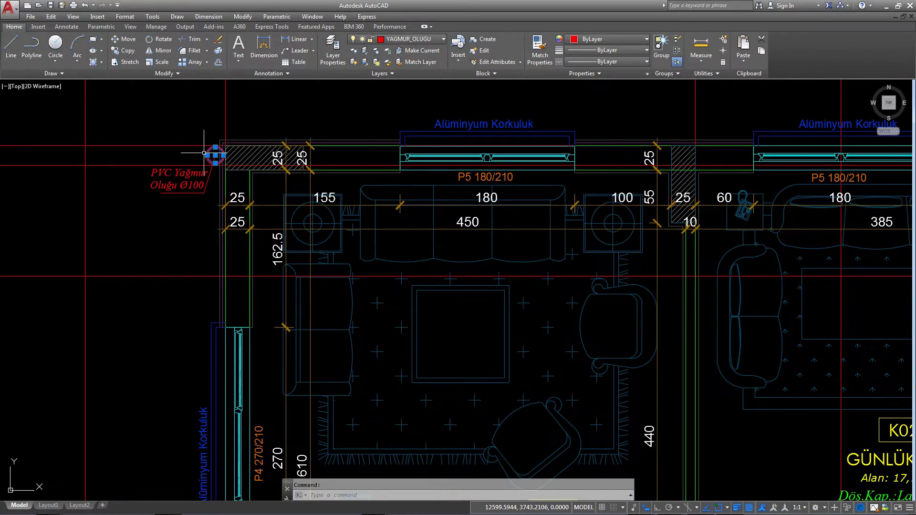
scroll(204, 153, "down", 5)
scroll(204, 153, "down", 4)
key("Escape")
mouse_move(510, 206)
middle_mouse_down()
mouse_move(172, 207)
mouse_move(219, 199)
mouse_move(342, 213)
middle_mouse_up()
scroll(630, 207, "up", 6)
scroll(518, 191, "up", 3)
scroll(262, 191, "down", 4)
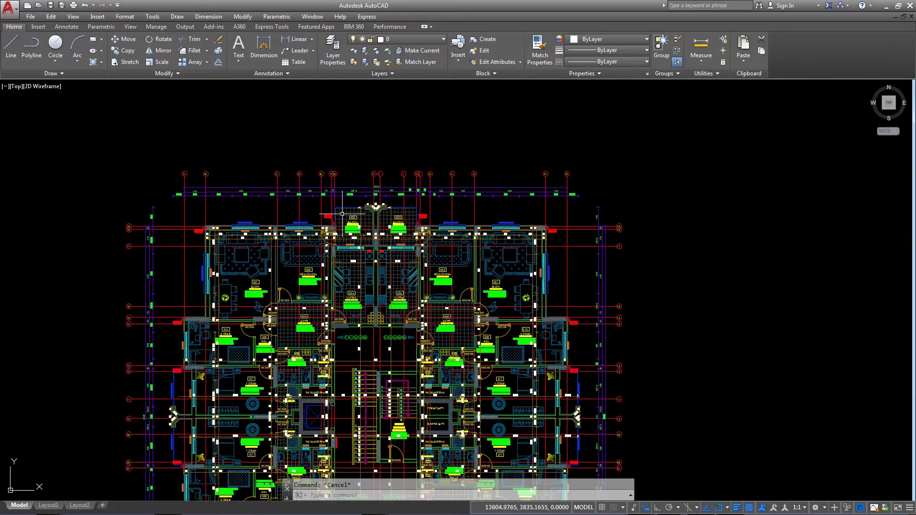
scroll(342, 213, "up", 5)
scroll(233, 242, "up", 2)
scroll(200, 266, "up", 3)
scroll(134, 313, "up", 2)
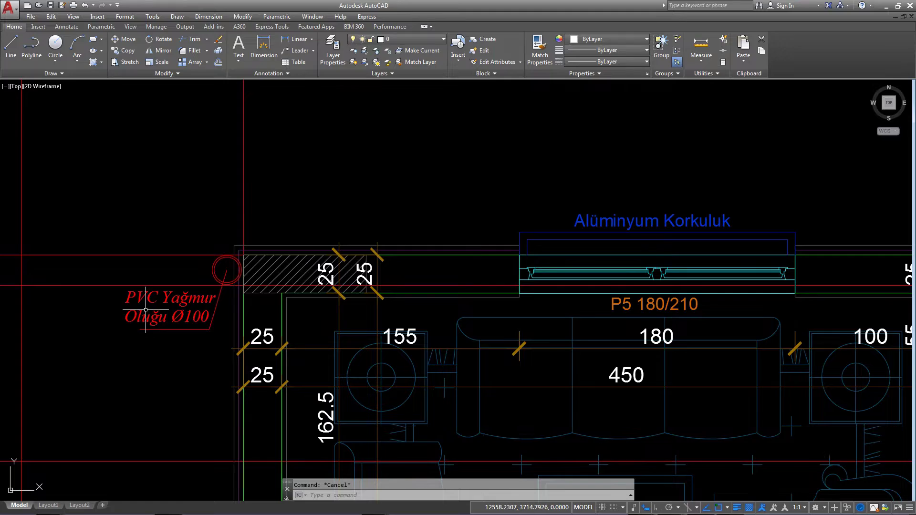
scroll(324, 267, "down", 6)
middle_click_drag(515, 260, 324, 257)
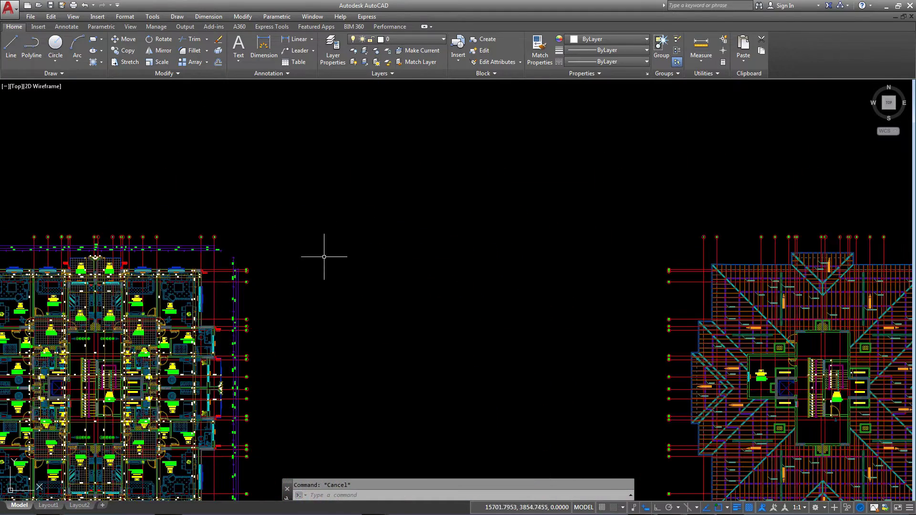
middle_click_drag(763, 262, 432, 222)
scroll(436, 222, "up", 5)
scroll(459, 187, "up", 3)
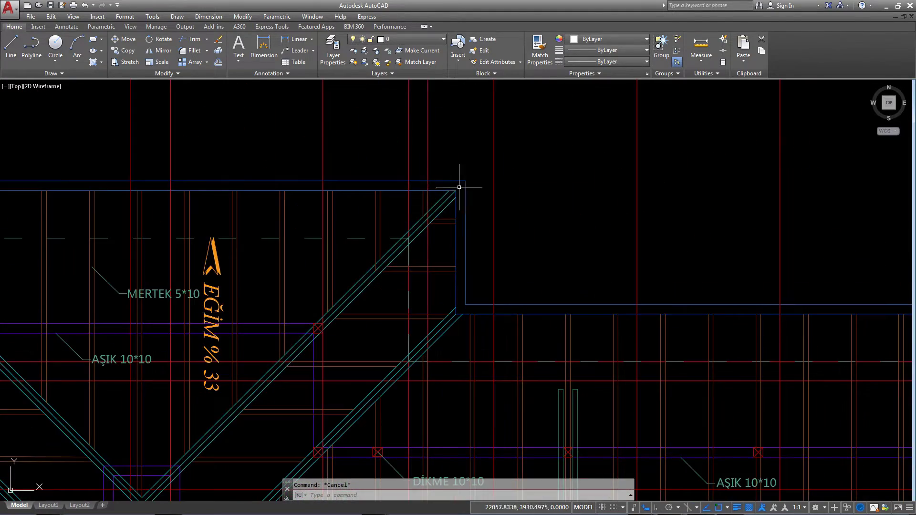
middle_click_drag(454, 178, 708, 223)
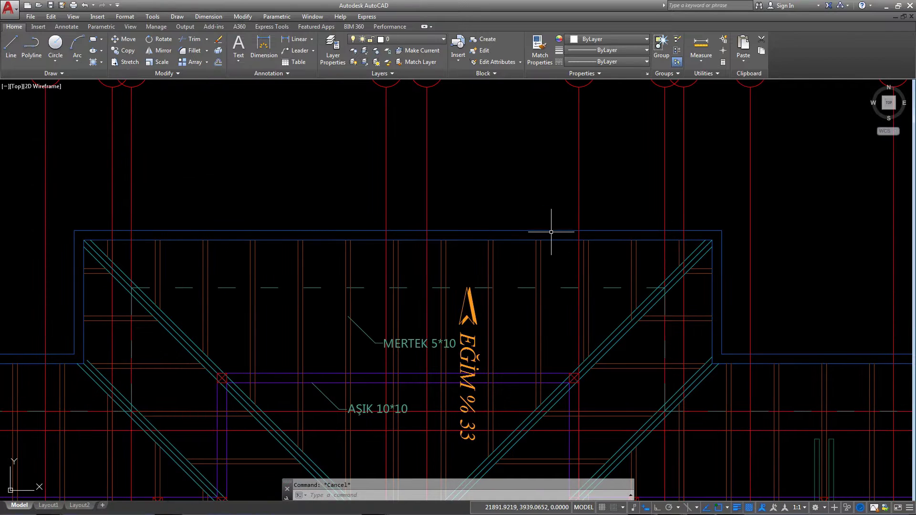
Step: Give the outer roof outline's layer index colour 140 so it shows blue
left_click(550, 231)
left_click(382, 41)
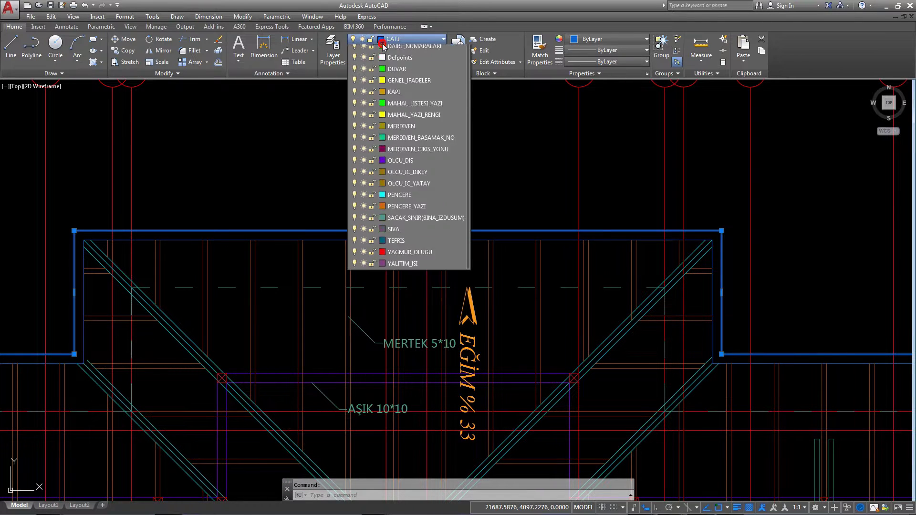
left_click(382, 371)
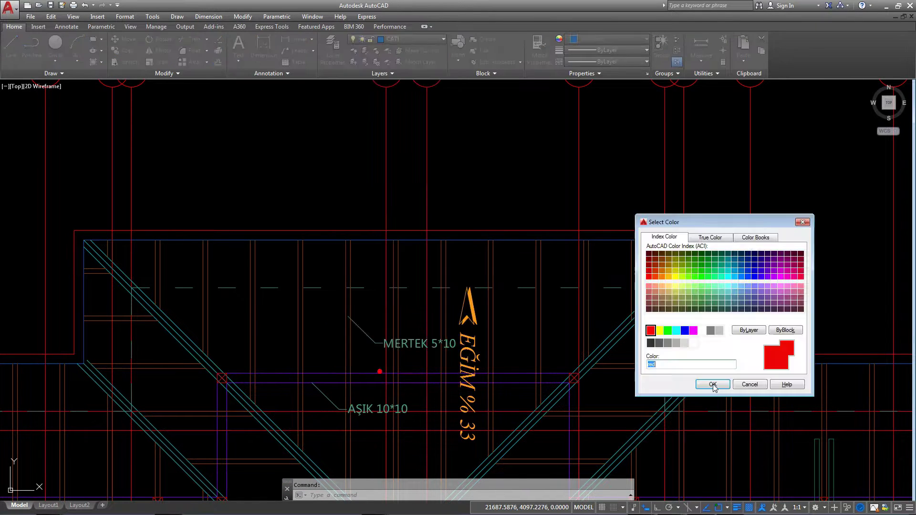
left_click(726, 277)
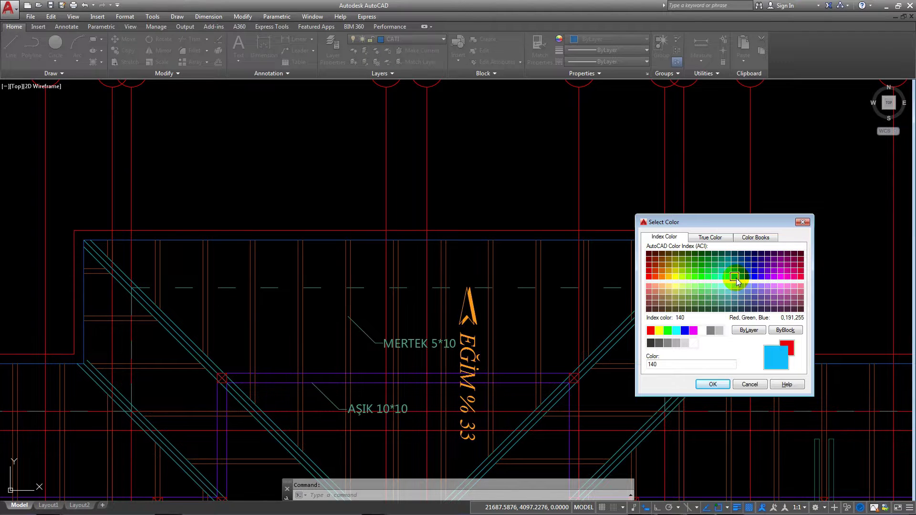
left_click(712, 384)
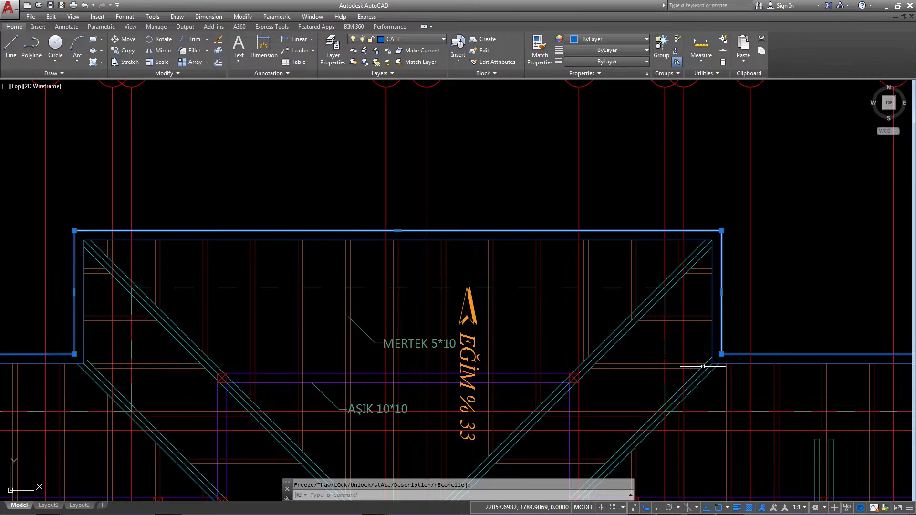
scroll(645, 241, "down", 1)
key("Escape")
scroll(646, 243, "down", 3)
scroll(649, 244, "down", 3)
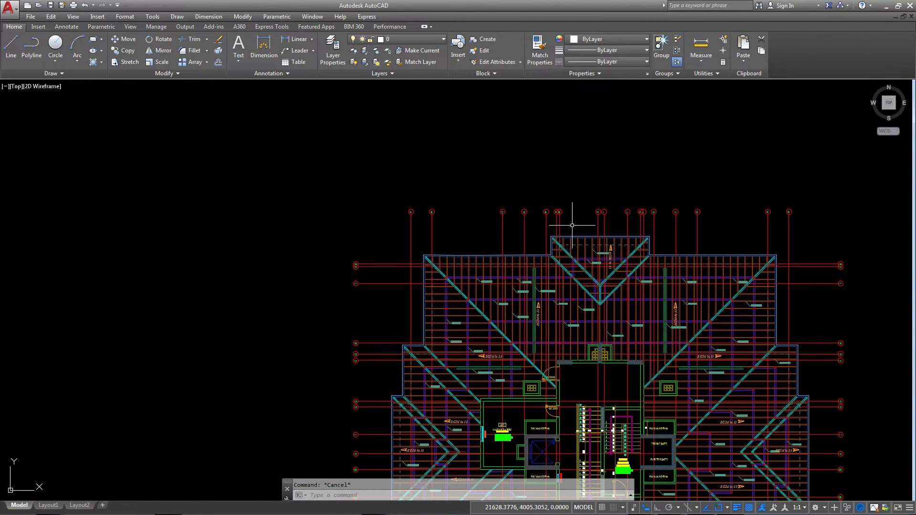
Step: Switch the current layer to YAGMUR_OLUGU and restart Circle, zooming to the gable corner
scroll(571, 225, "up", 4)
scroll(571, 314, "up", 2)
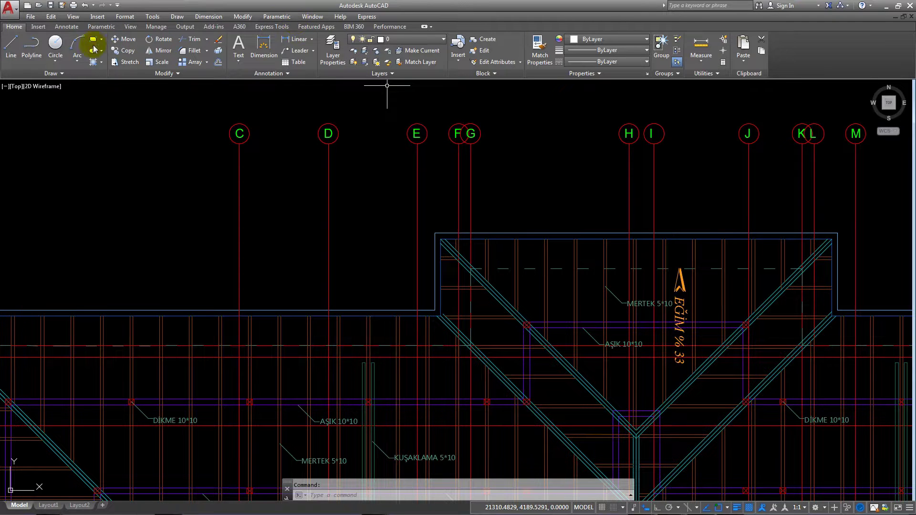
left_click(61, 46)
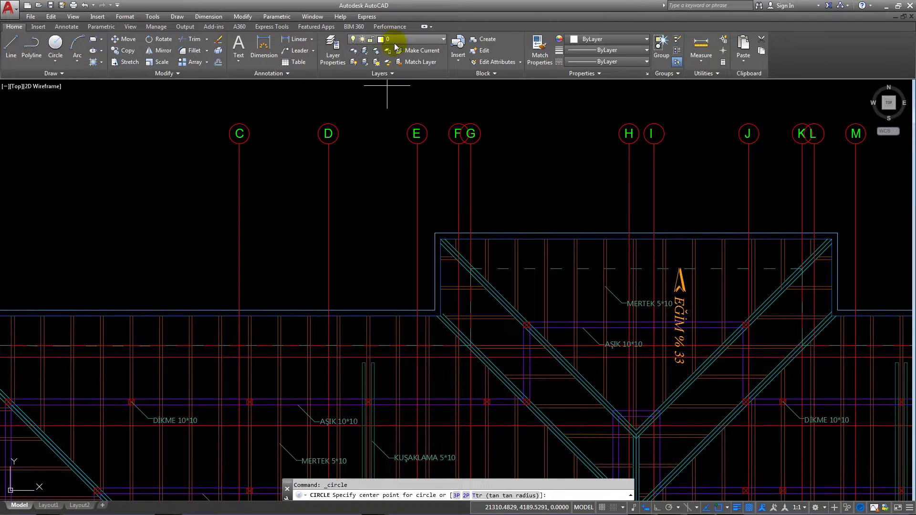
left_click(394, 39)
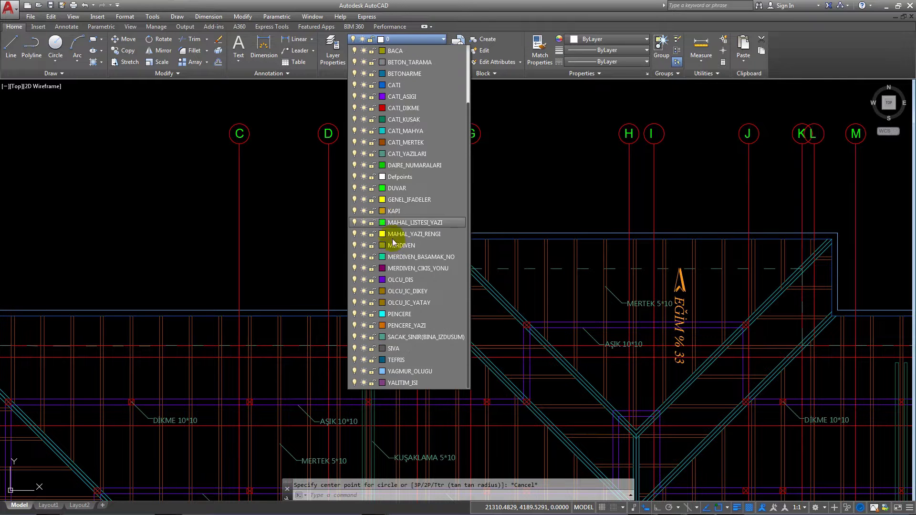
left_click(405, 372)
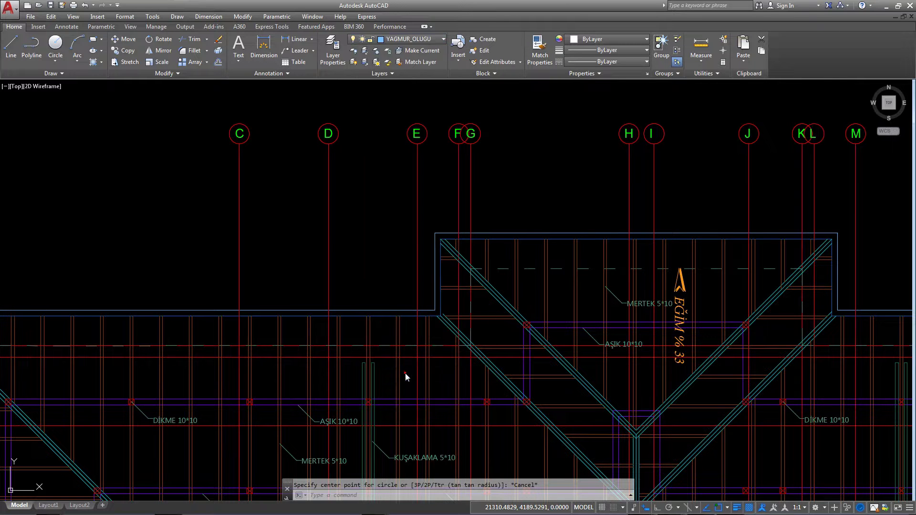
left_click(54, 48)
scroll(448, 233, "up", 4)
scroll(372, 270, "up", 2)
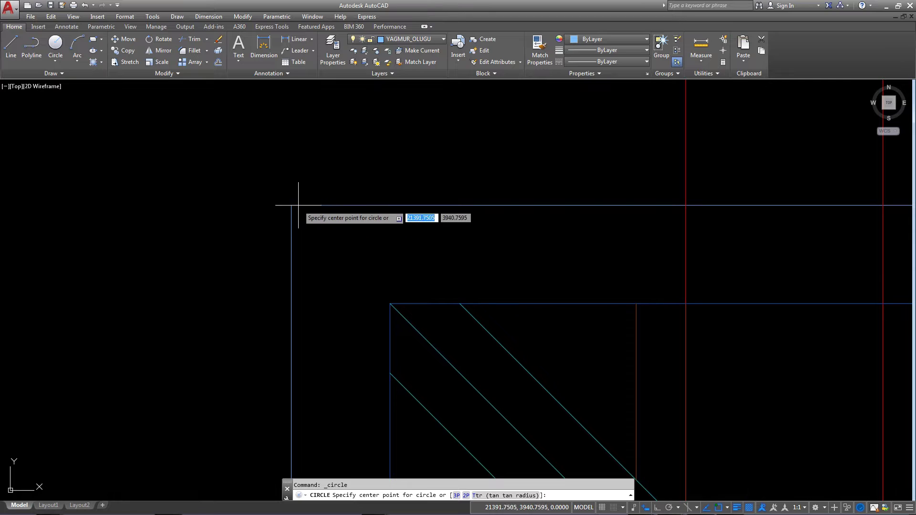
Step: Draw a small downpipe circle and move it into the roof outline's corner
left_click(346, 259)
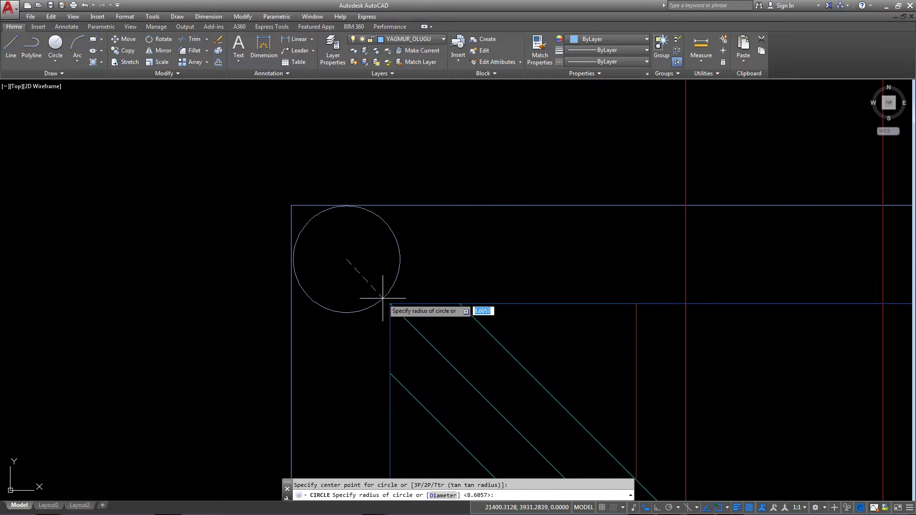
left_click(383, 298)
left_click(381, 313)
left_click(357, 293)
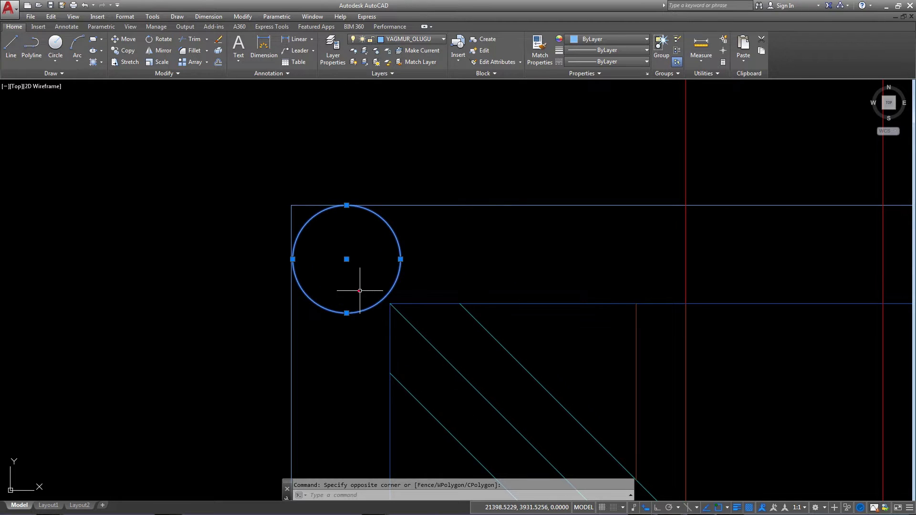
scroll(359, 291, "up", 2)
key("Return")
left_click(330, 235)
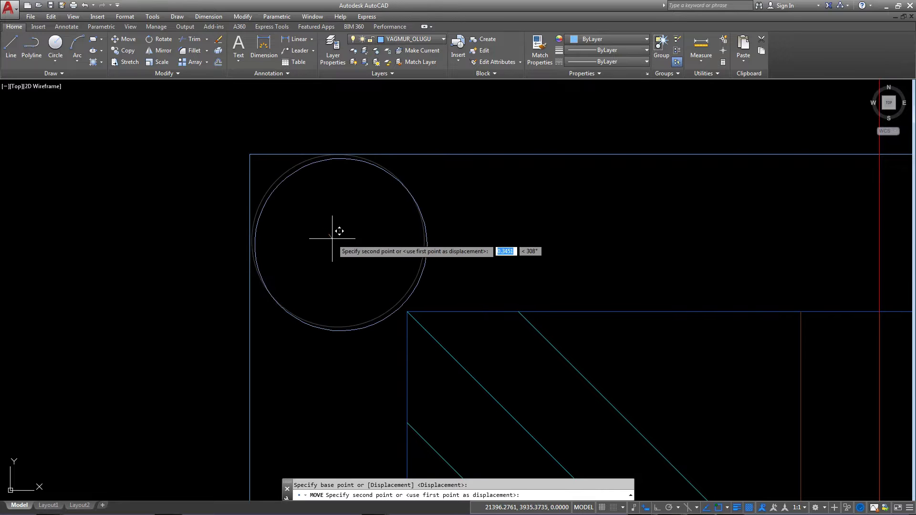
scroll(332, 238, "down", 2)
scroll(338, 240, "down", 2)
left_click(353, 242)
scroll(382, 253, "up", 1)
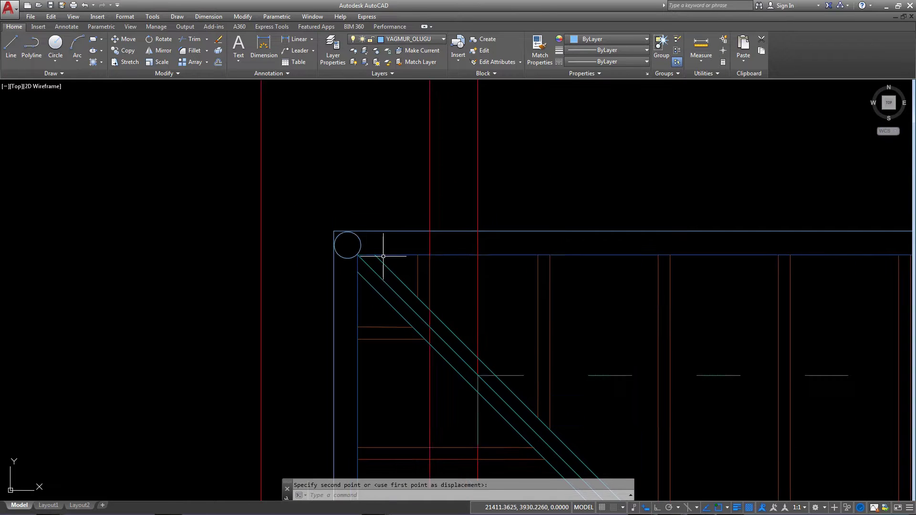
scroll(403, 269, "up", 2)
Step: Move the circle again with M to fine-tune its position in the corner
scroll(403, 269, "down", 2)
scroll(385, 272, "up", 4)
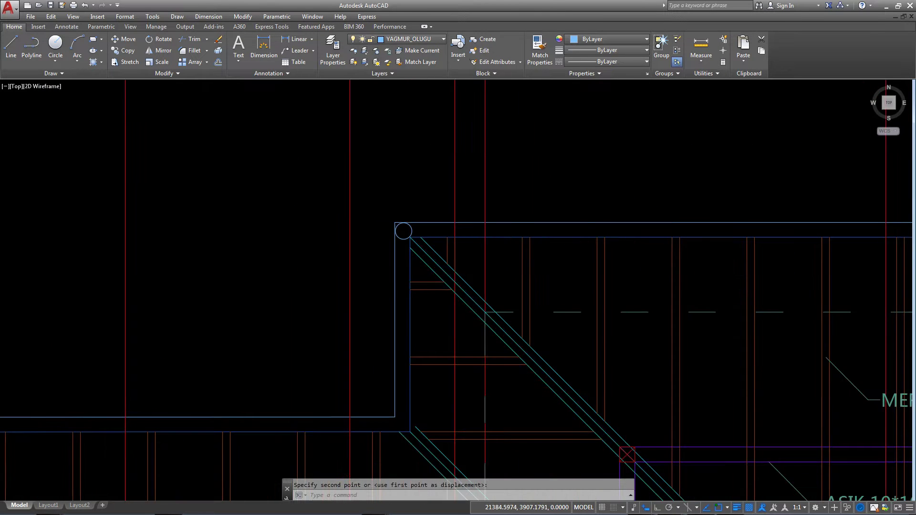
scroll(337, 262, "up", 5)
scroll(380, 311, "up", 4)
left_click(337, 382)
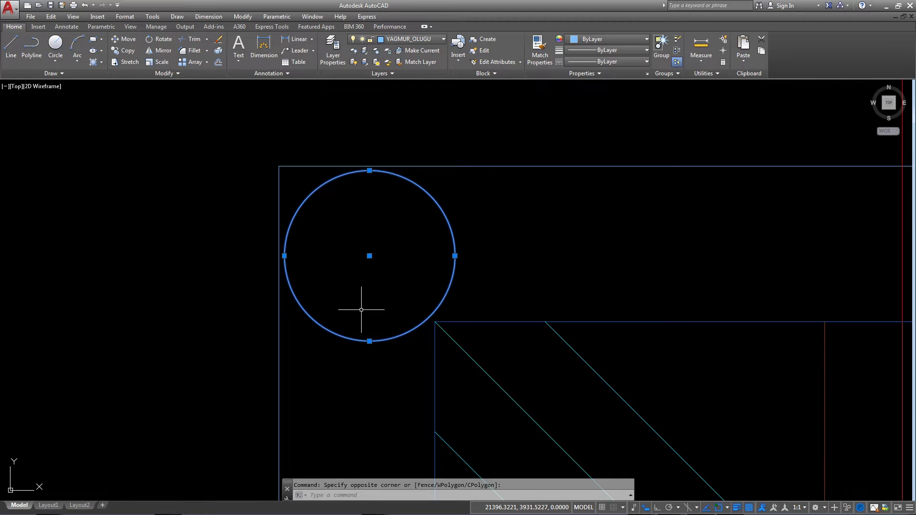
type("m")
key("Return")
left_click(379, 272)
scroll(379, 272, "up", 2)
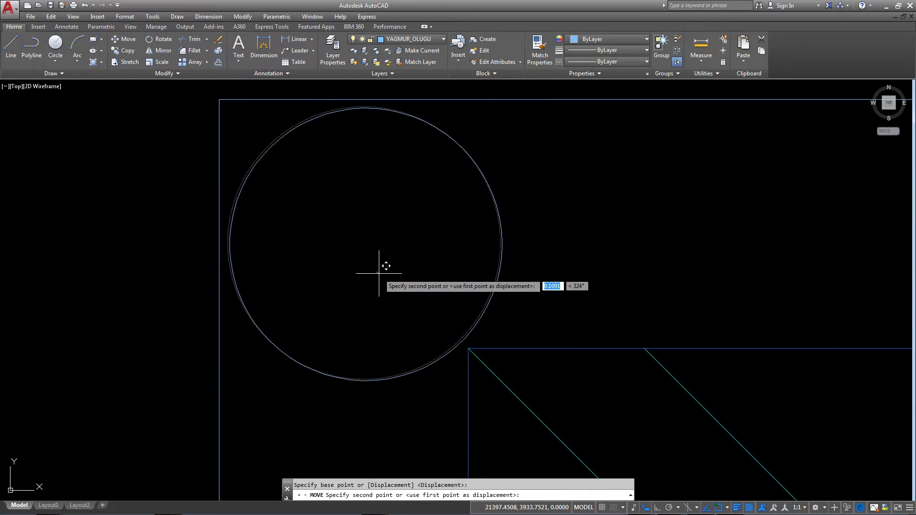
scroll(379, 273, "down", 5)
scroll(379, 273, "down", 3)
type("C")
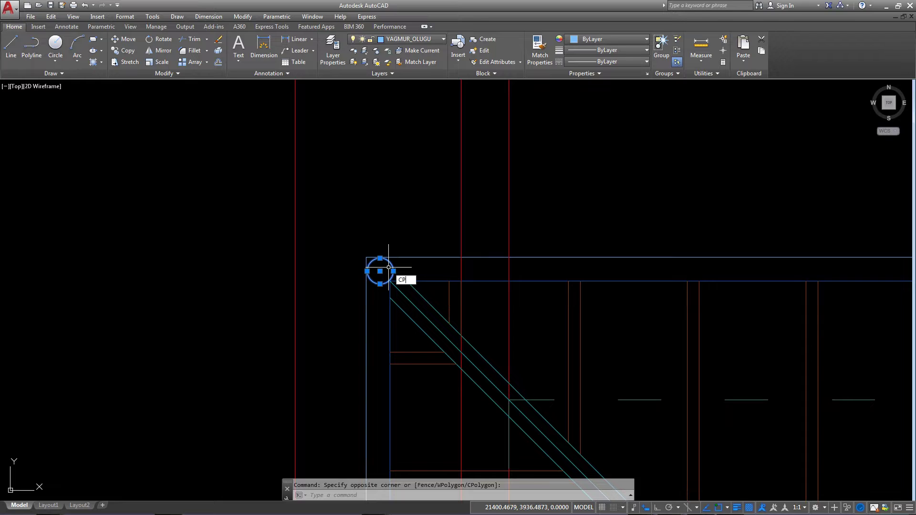
Step: Copy the corner circle from its centre to the next roof corner on the right
key("Return")
scroll(386, 268, "up", 4)
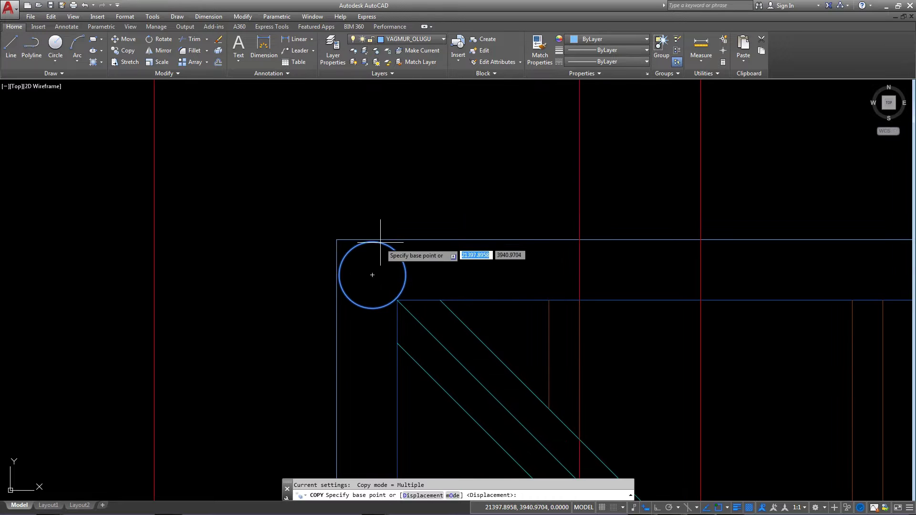
left_click(372, 275)
scroll(381, 272, "down", 3)
middle_click_drag(680, 266, 487, 302)
scroll(592, 255, "up", 3)
scroll(486, 302, "up", 4)
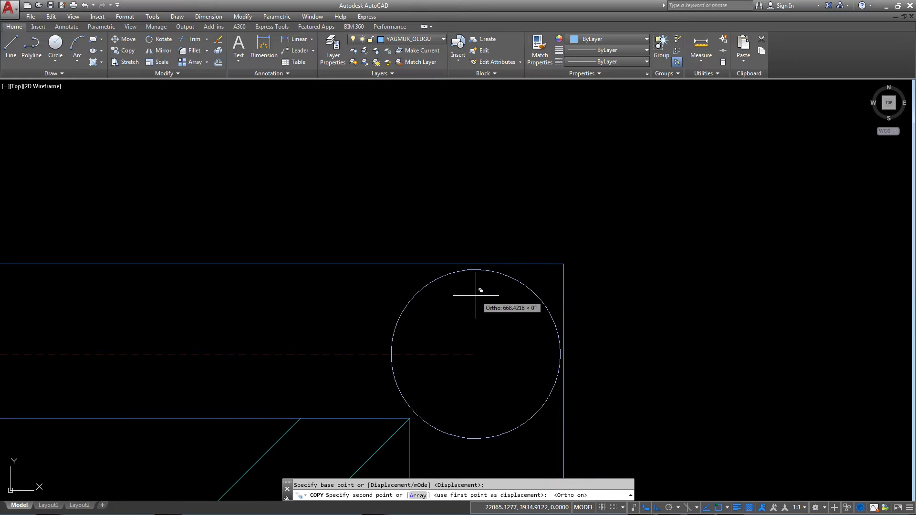
left_click(474, 294)
scroll(474, 294, "down", 3)
scroll(474, 292, "down", 2)
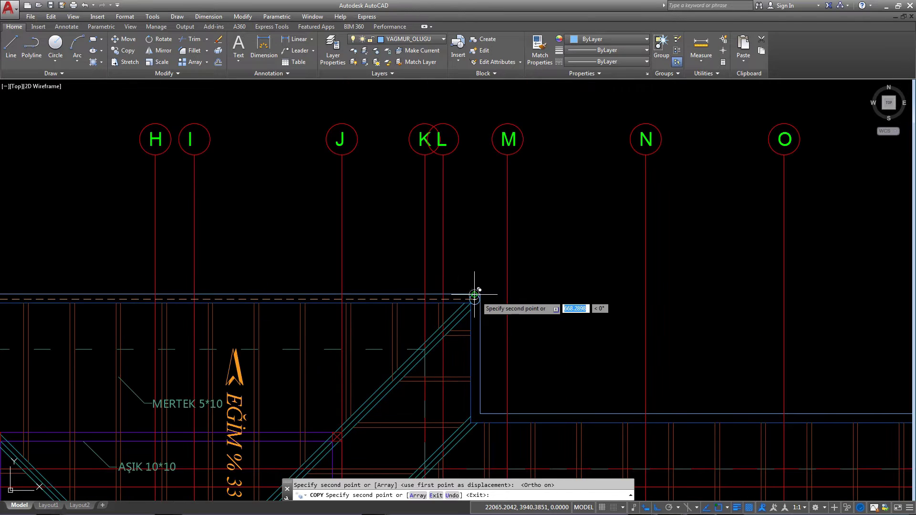
mouse_move(474, 292)
middle_mouse_down()
mouse_move(572, 263)
mouse_move(386, 293)
middle_mouse_up()
Step: Turn Ortho off with F8, check the other roof corners, and end copying with Esc
key("F8")
scroll(467, 262, "up", 2)
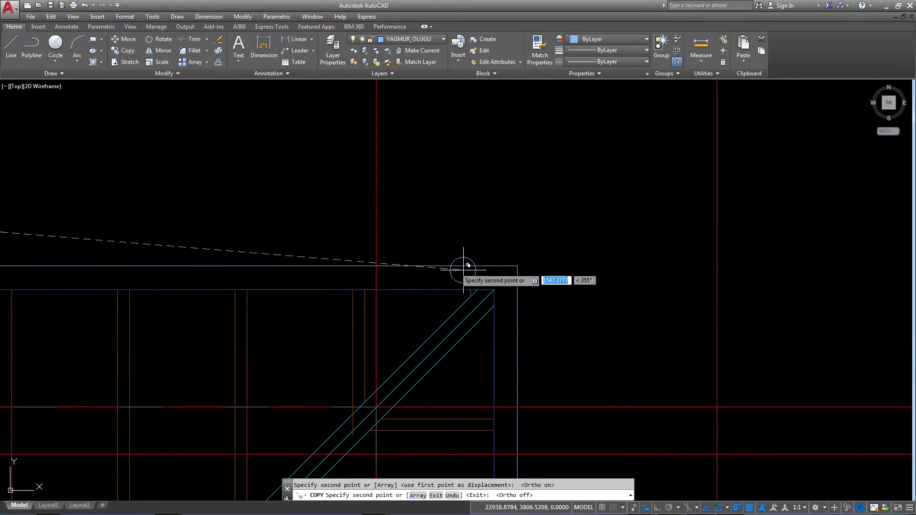
scroll(623, 302, "up", 2)
scroll(611, 297, "up", 1)
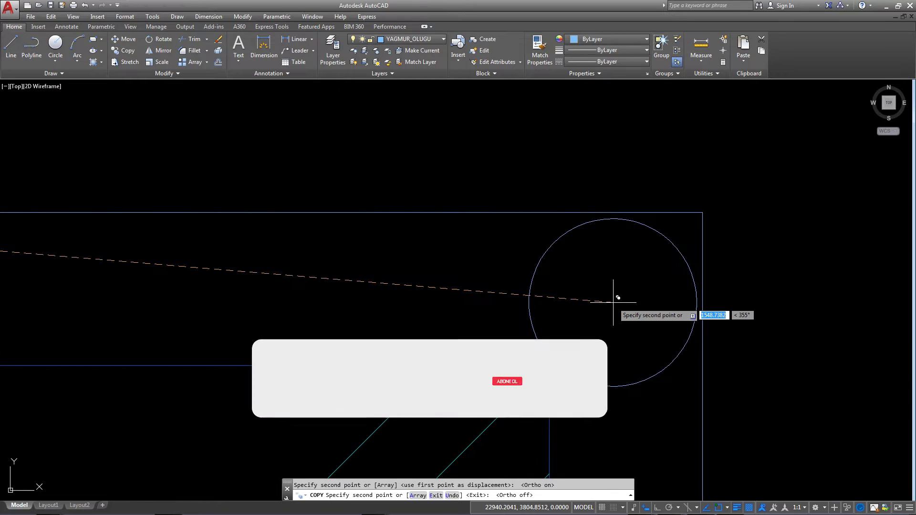
scroll(610, 298, "down", 3)
scroll(564, 256, "down", 1)
scroll(272, 259, "up", 2)
scroll(439, 218, "up", 2)
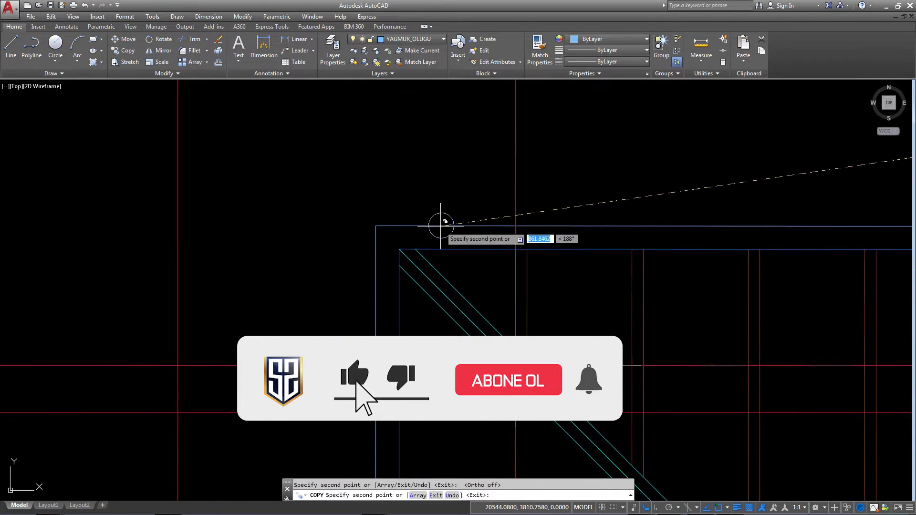
scroll(368, 235, "up", 2)
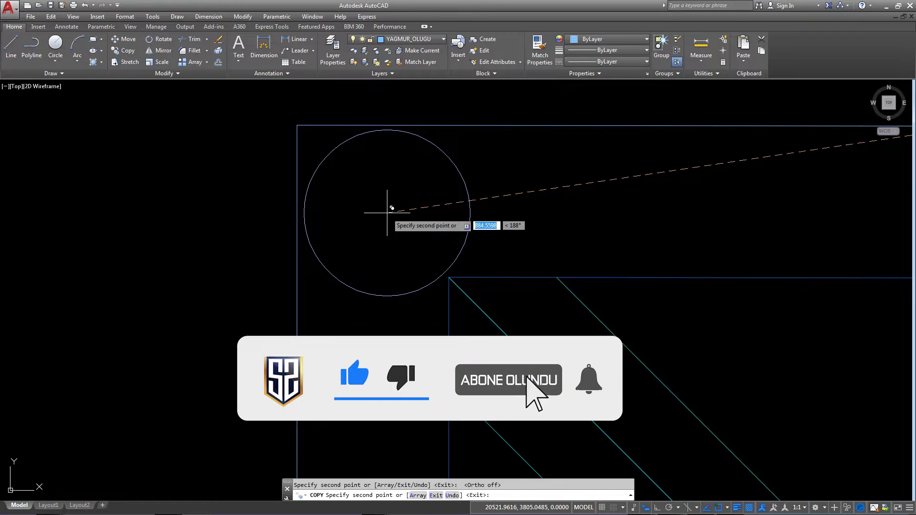
scroll(382, 205, "down", 5)
middle_click_drag(381, 205, 412, 313)
scroll(412, 313, "up", 4)
scroll(403, 292, "up", 3)
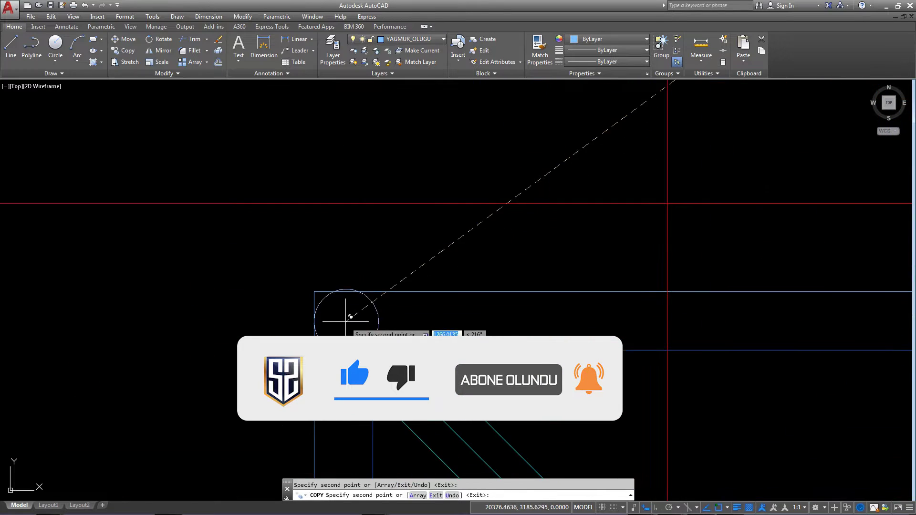
scroll(352, 315, "down", 6)
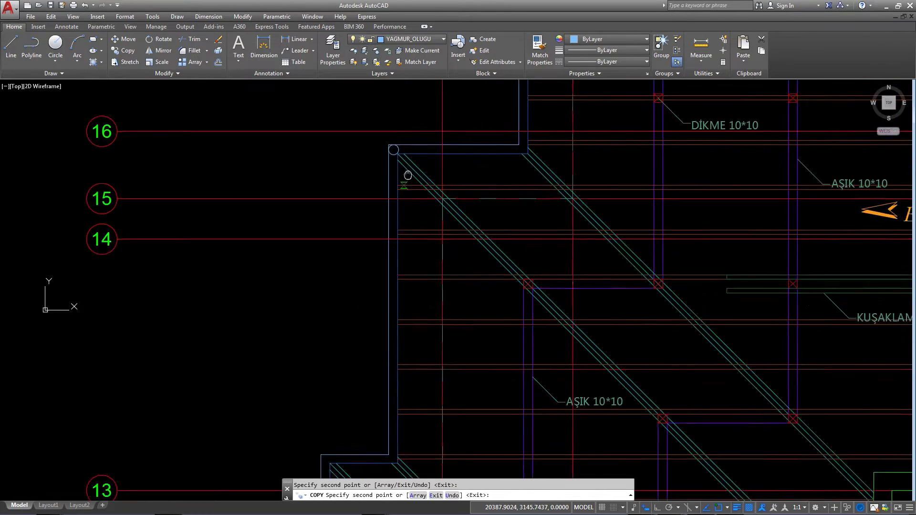
scroll(409, 173, "down", 2)
middle_click_drag(443, 204, 468, 234)
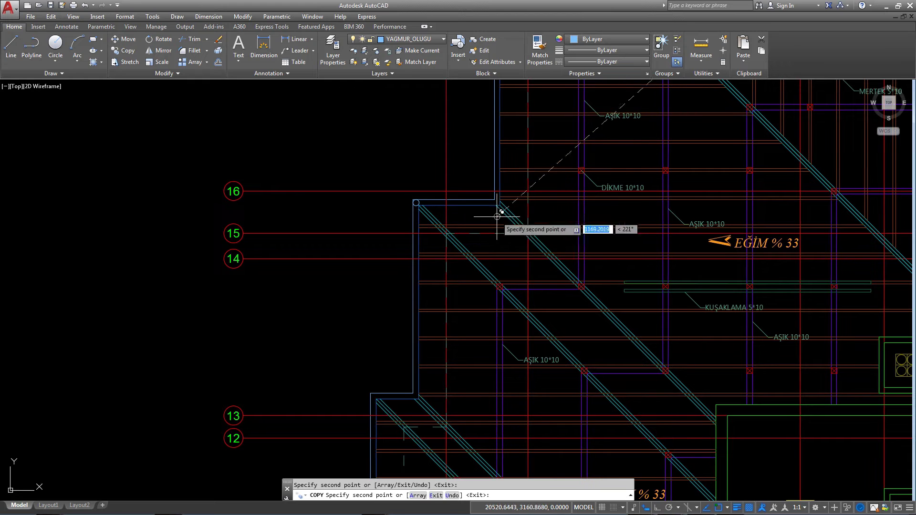
middle_click_drag(368, 374, 361, 286)
scroll(383, 390, "up", 5)
scroll(368, 293, "up", 4)
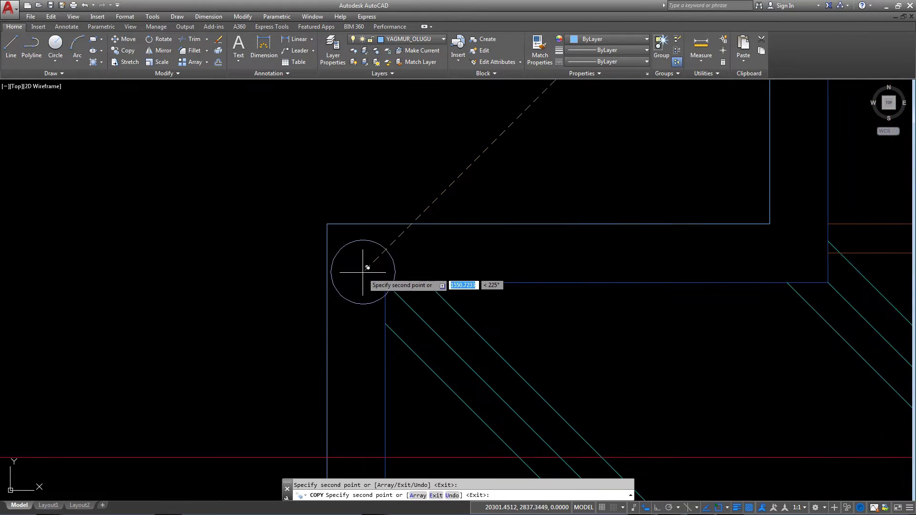
scroll(364, 256, "up", 2)
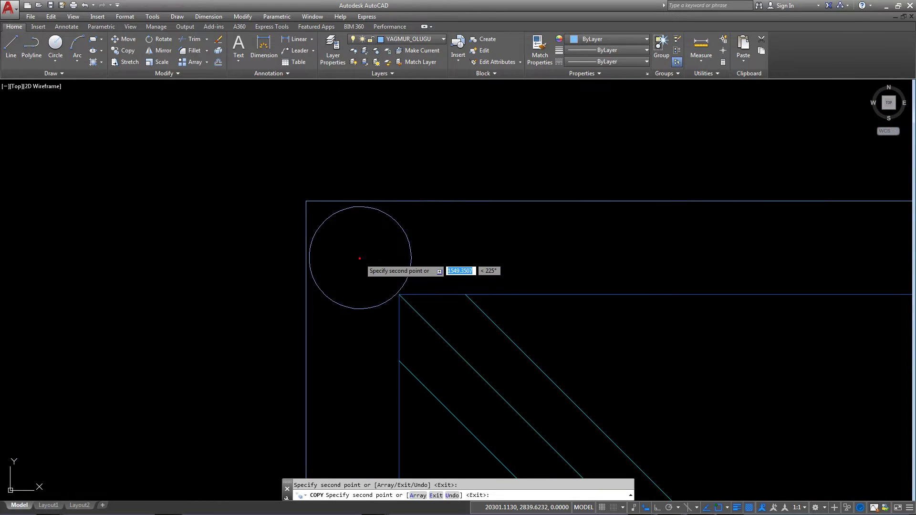
scroll(360, 258, "down", 5)
scroll(364, 261, "down", 3)
scroll(370, 350, "up", 3)
scroll(359, 343, "up", 2)
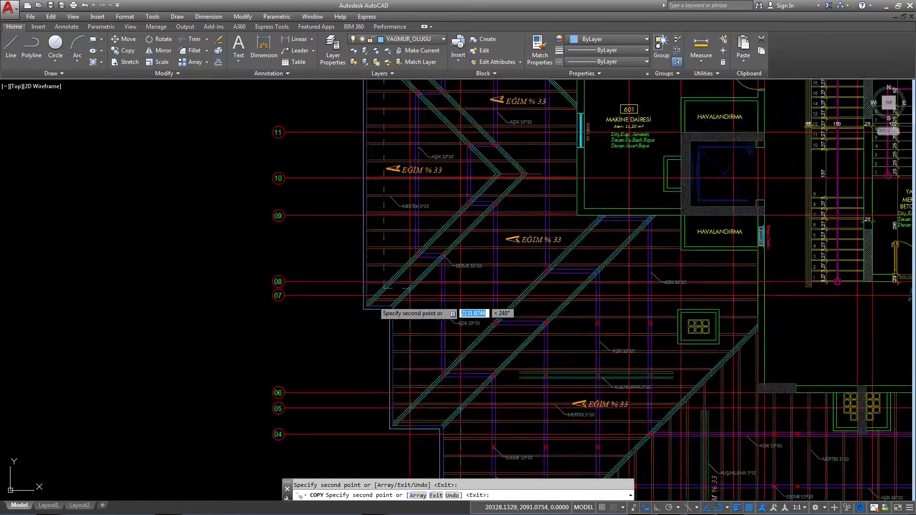
scroll(374, 294, "down", 6)
scroll(401, 253, "up", 1)
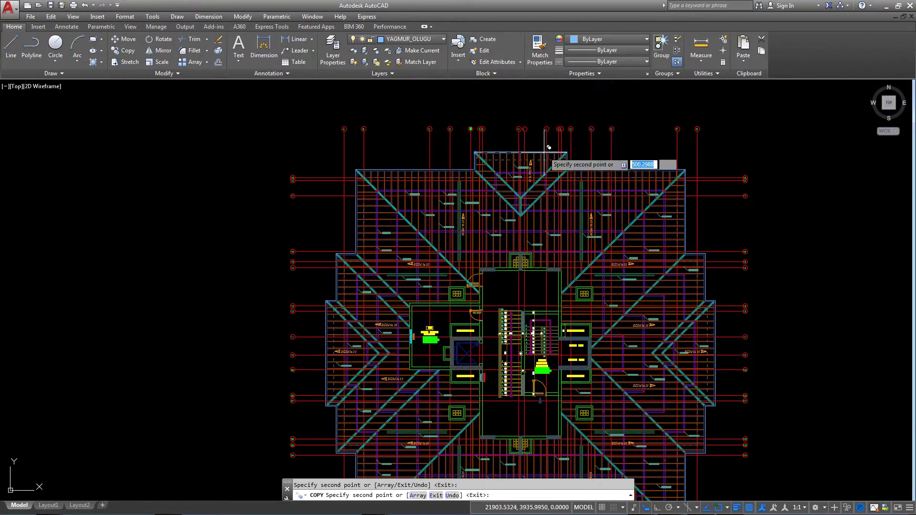
scroll(548, 147, "up", 4)
scroll(491, 245, "down", 1)
scroll(453, 204, "up", 1)
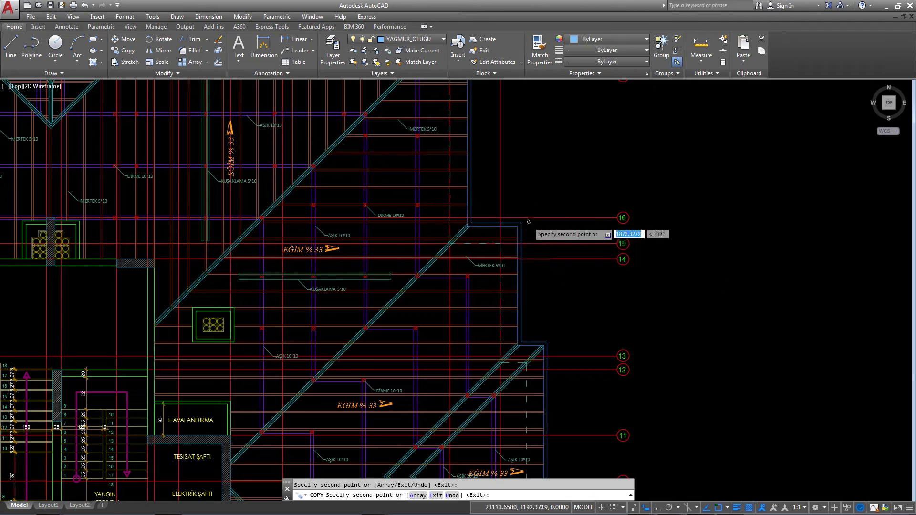
scroll(525, 224, "up", 3)
scroll(487, 229, "up", 2)
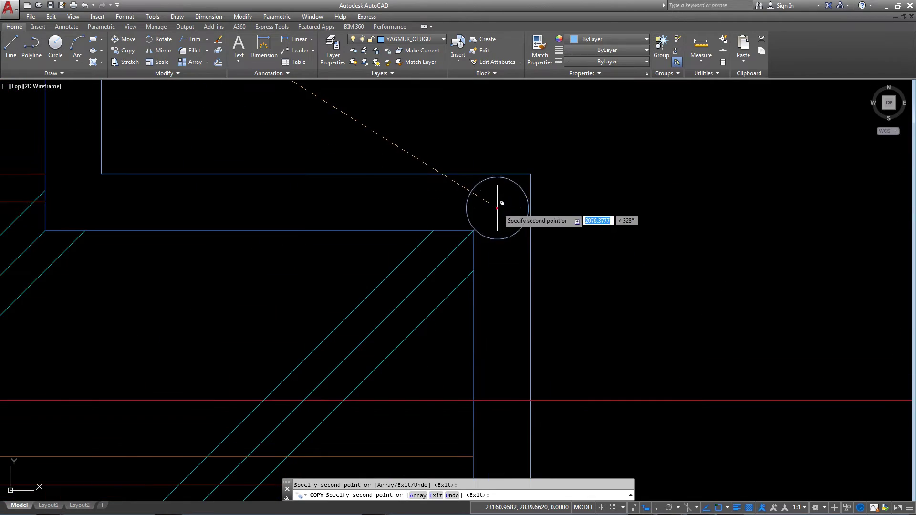
scroll(510, 286, "down", 4)
scroll(511, 286, "down", 1)
scroll(597, 321, "down", 2)
scroll(602, 307, "down", 2)
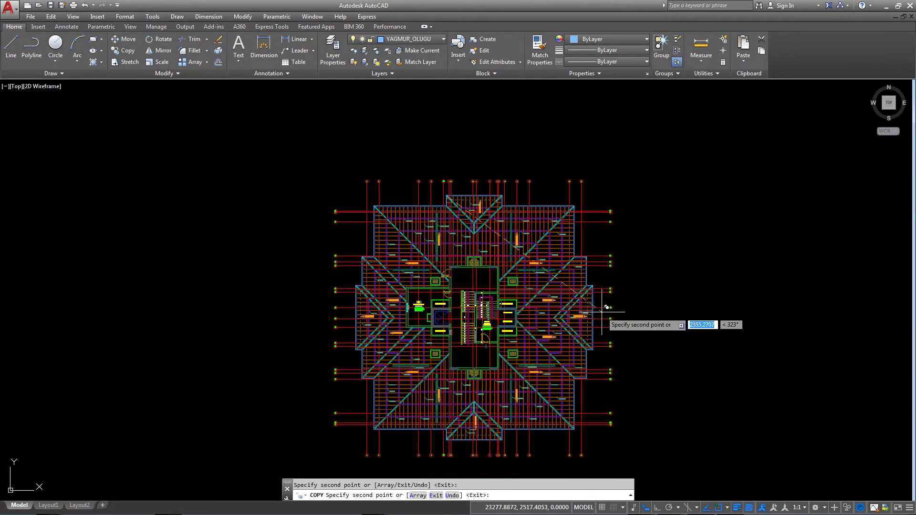
scroll(602, 310, "up", 2)
key("Escape")
Step: Select the left-side diagonal hip roof line to be mirrored
middle_click_drag(525, 253, 532, 282)
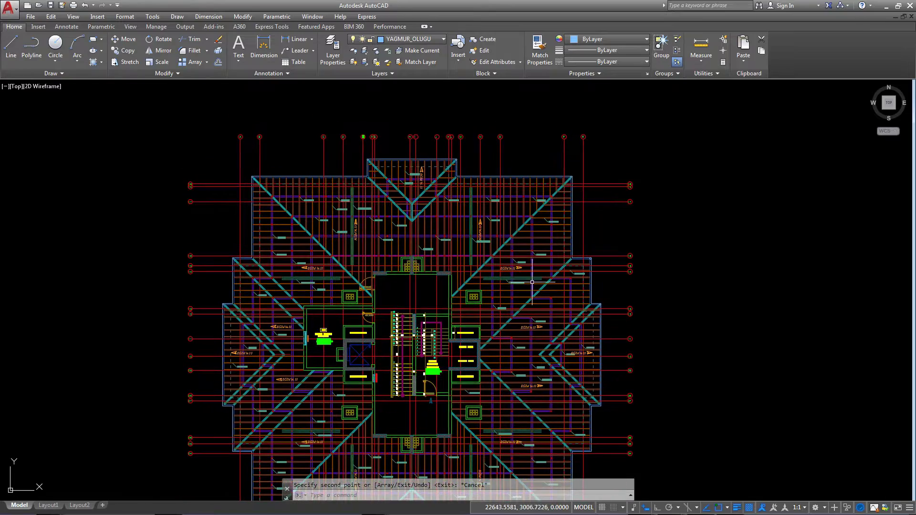
key("Escape")
scroll(564, 265, "up", 5)
scroll(565, 266, "down", 1)
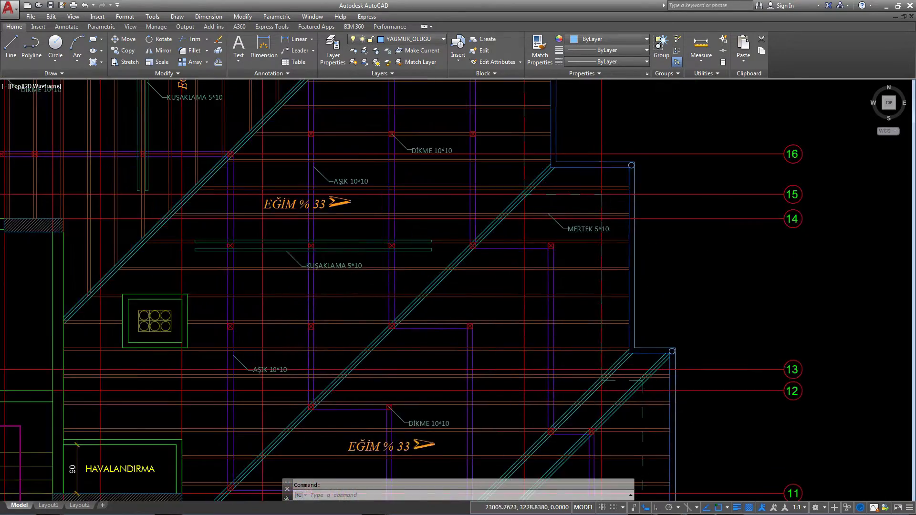
scroll(454, 228, "down", 3)
middle_click_drag(399, 239, 455, 228)
scroll(664, 149, "up", 2)
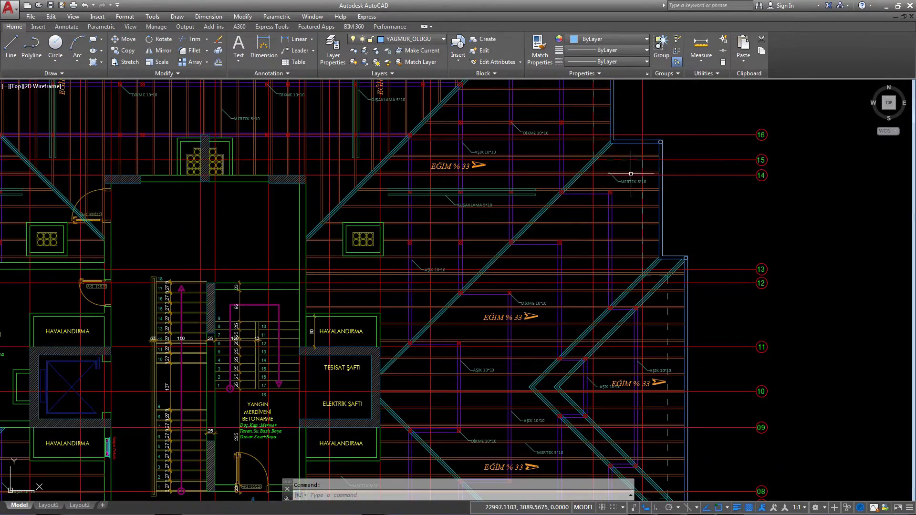
scroll(546, 194, "down", 2)
scroll(72, 207, "up", 1)
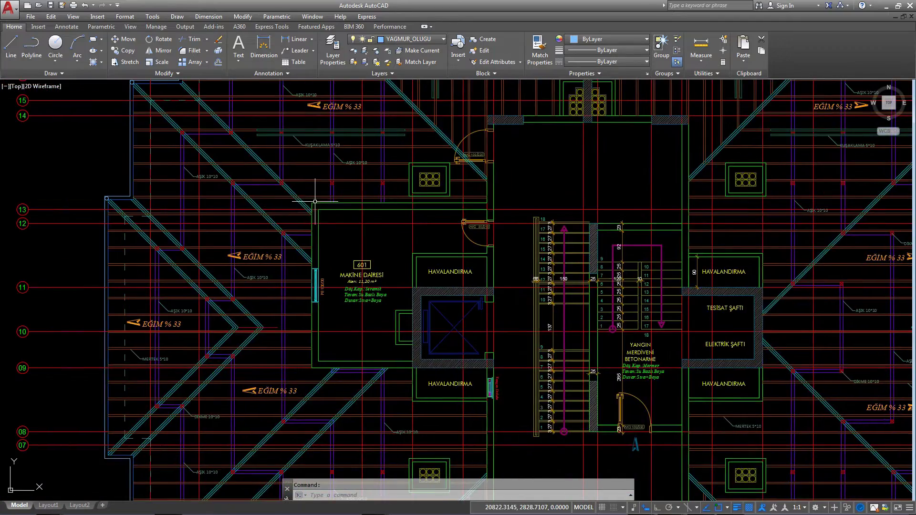
scroll(280, 202, "down", 2)
scroll(275, 198, "up", 3)
middle_click_drag(274, 198, 211, 194)
scroll(210, 194, "down", 2)
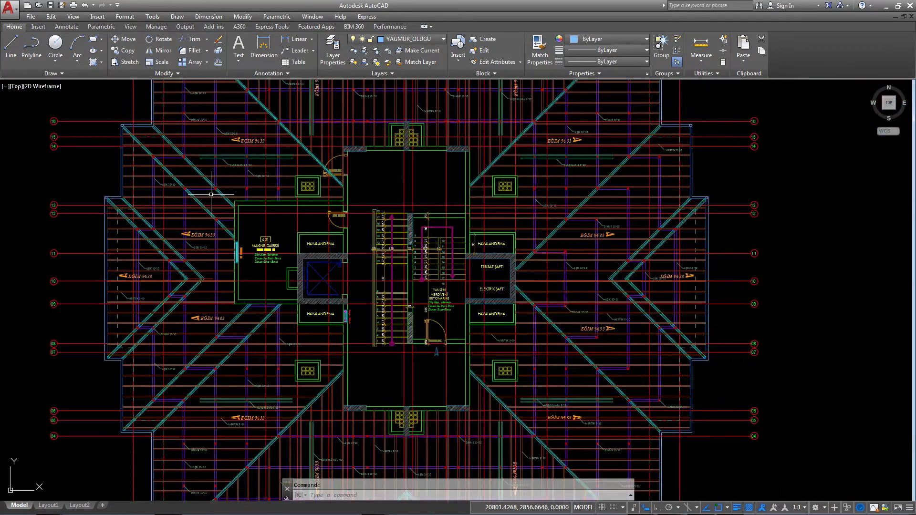
scroll(188, 187, "up", 1)
scroll(163, 158, "up", 1)
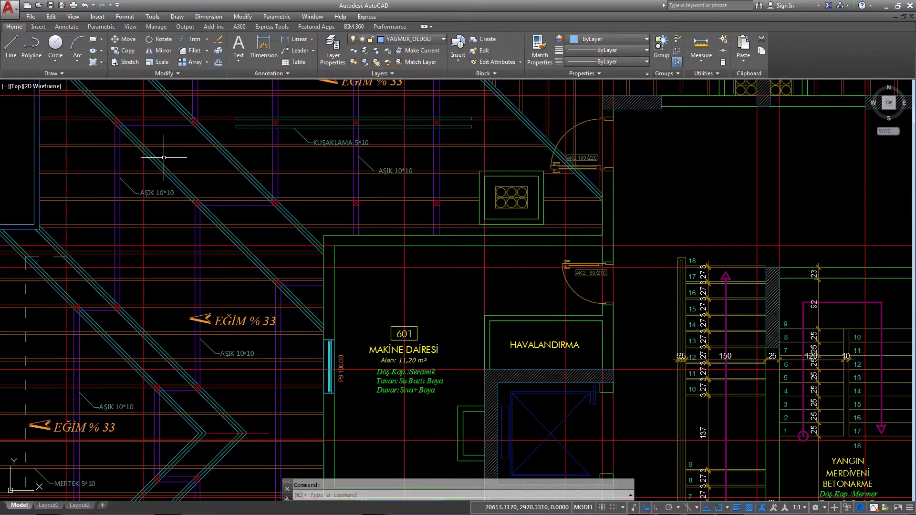
left_click(149, 159)
scroll(214, 258, "down", 1)
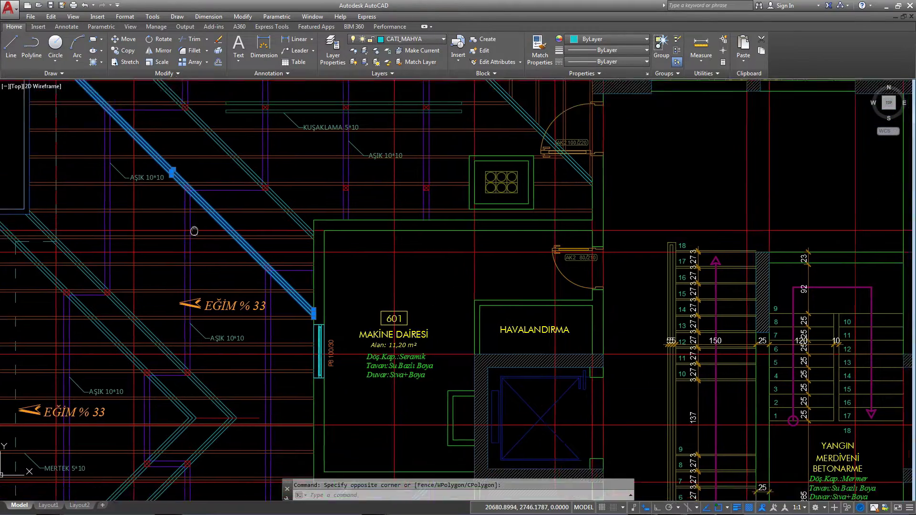
scroll(266, 318, "down", 2)
scroll(251, 261, "up", 3)
scroll(271, 253, "up", 2)
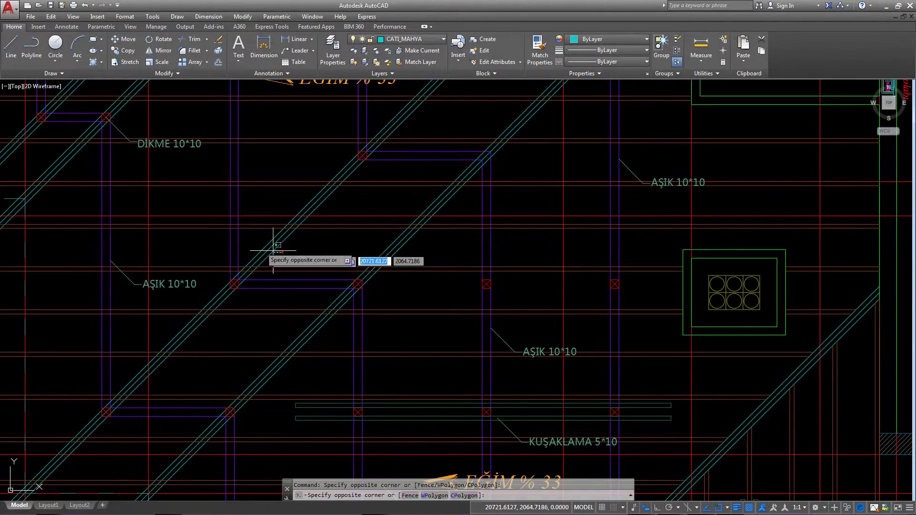
scroll(261, 243, "down", 3)
scroll(306, 234, "down", 1)
scroll(344, 228, "down", 1)
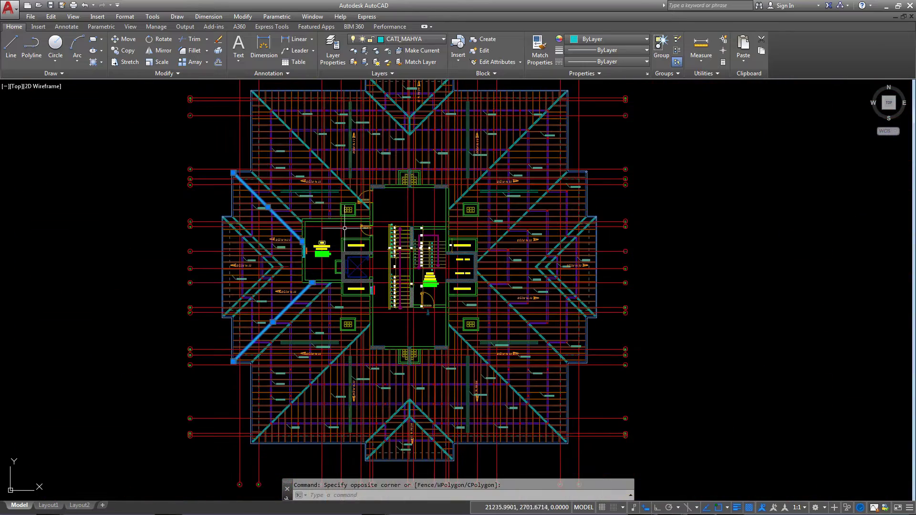
Step: Mirror the hip lines about a vertical axis through the gable apex, keeping the originals
left_click(153, 51)
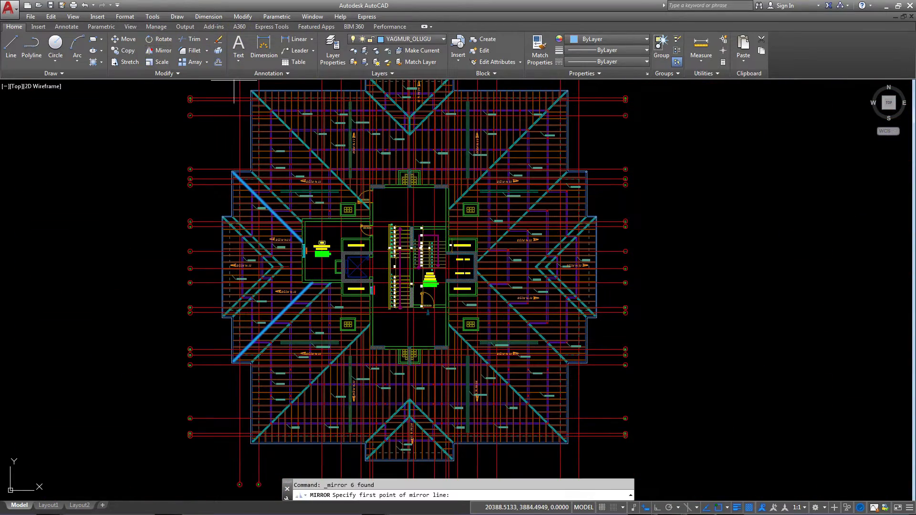
scroll(406, 124, "up", 2)
scroll(368, 167, "up", 3)
scroll(358, 214, "up", 1)
middle_click_drag(341, 465, 323, 301)
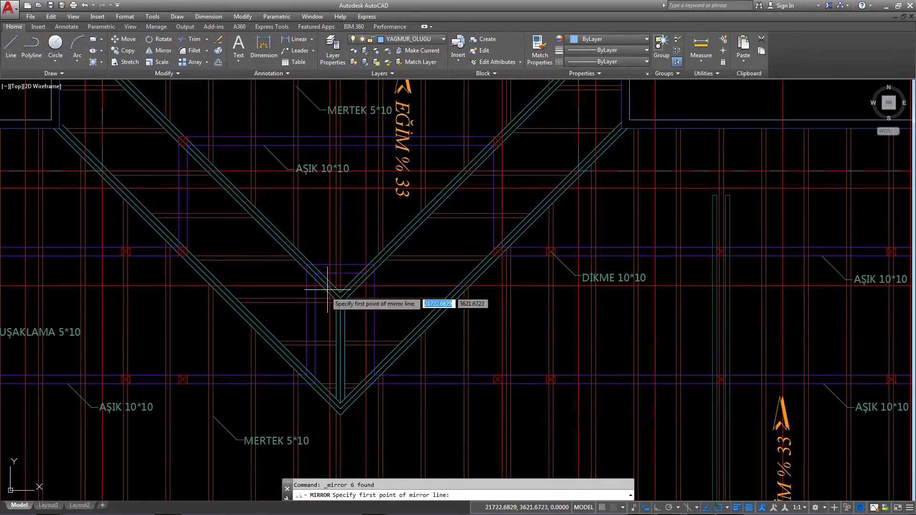
scroll(329, 293, "up", 2)
scroll(334, 282, "up", 2)
left_click(323, 262)
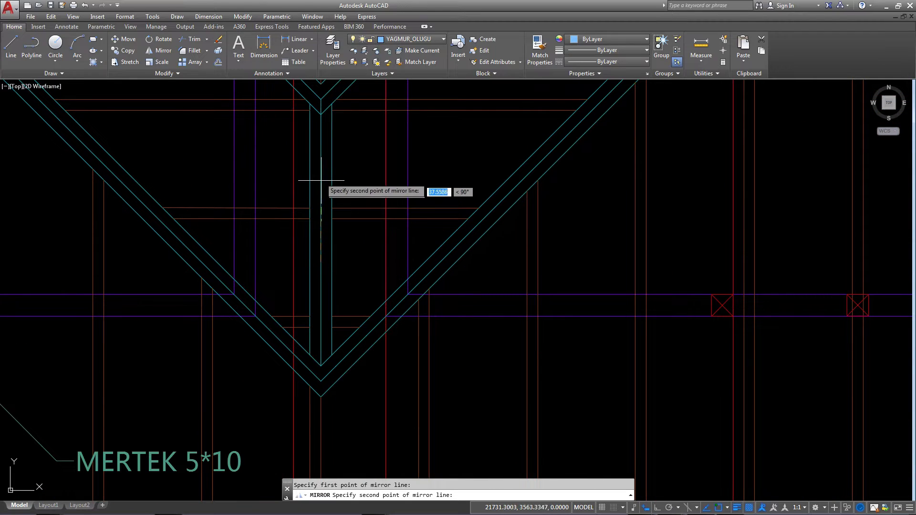
left_click(320, 168)
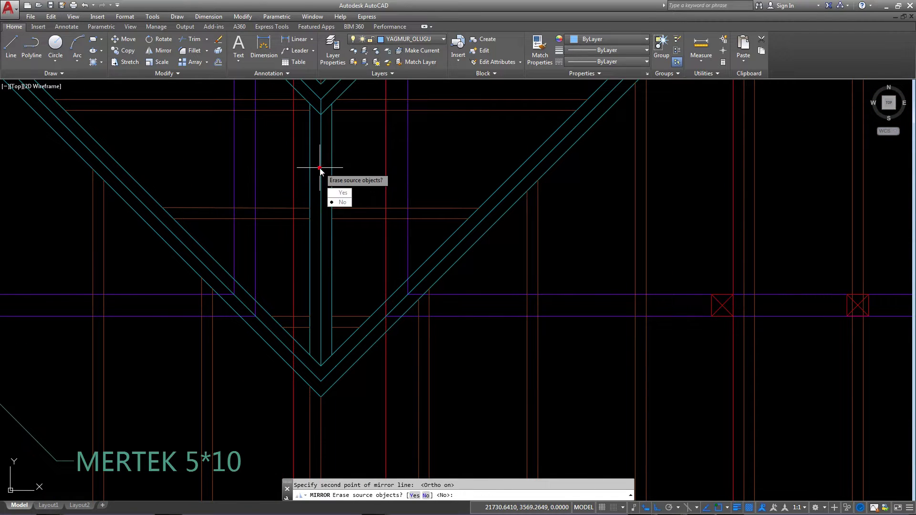
left_click(340, 200)
scroll(316, 167, "down", 3)
Step: Grip-stretch the three diagonal lines by EĞİM % 33 down-left past the 10*10 purlin crossing
scroll(380, 184, "down", 1)
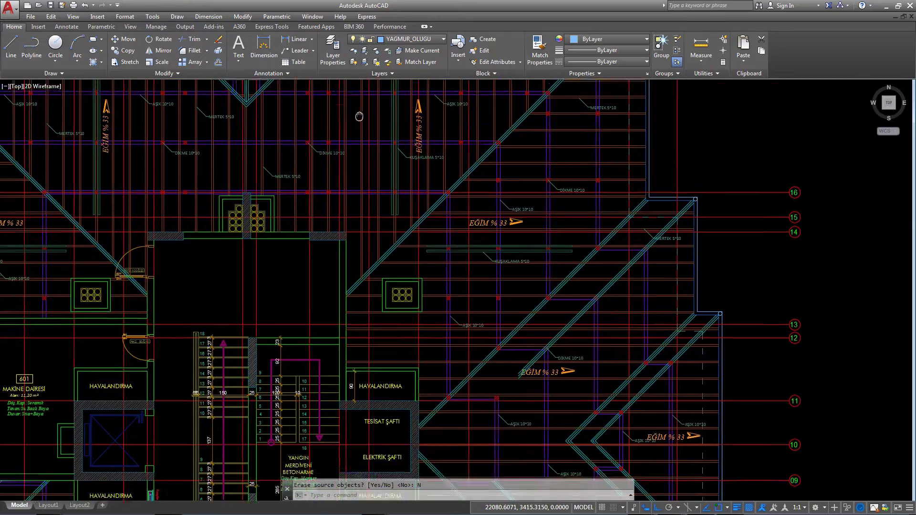
mouse_move(681, 192)
middle_mouse_down()
mouse_move(699, 212)
mouse_move(733, 220)
middle_mouse_up()
scroll(658, 214, "down", 2)
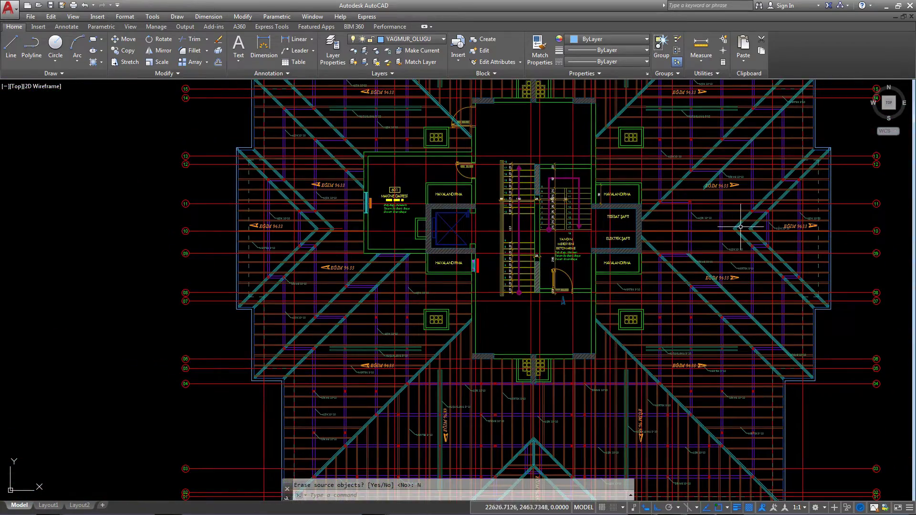
scroll(715, 189, "up", 8)
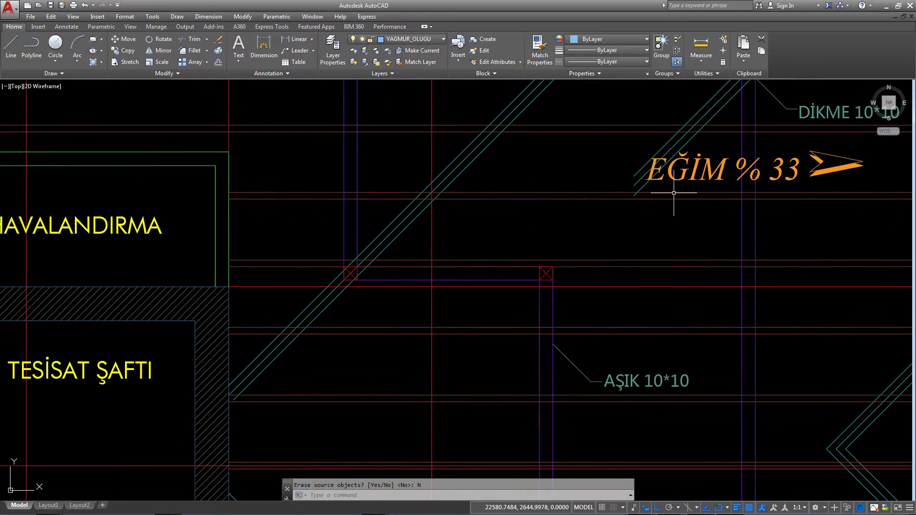
key("Escape")
middle_click_drag(642, 167, 650, 138)
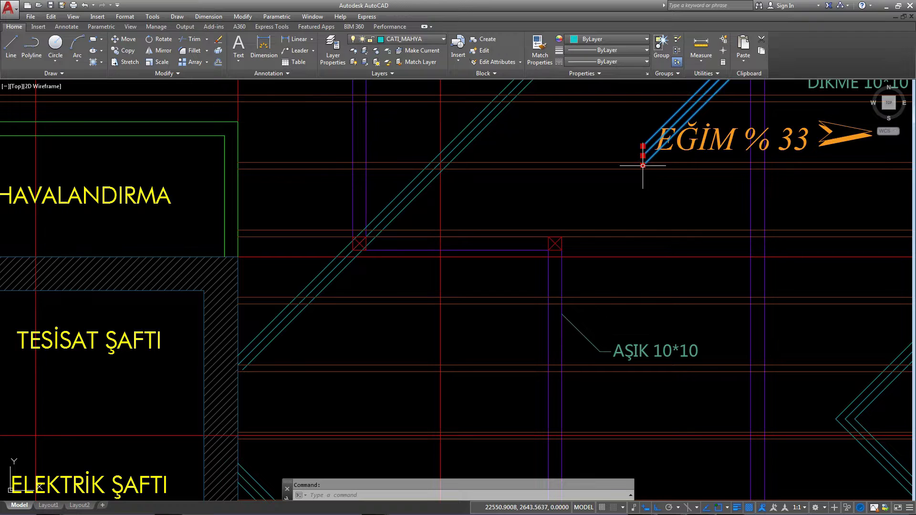
left_click(642, 166)
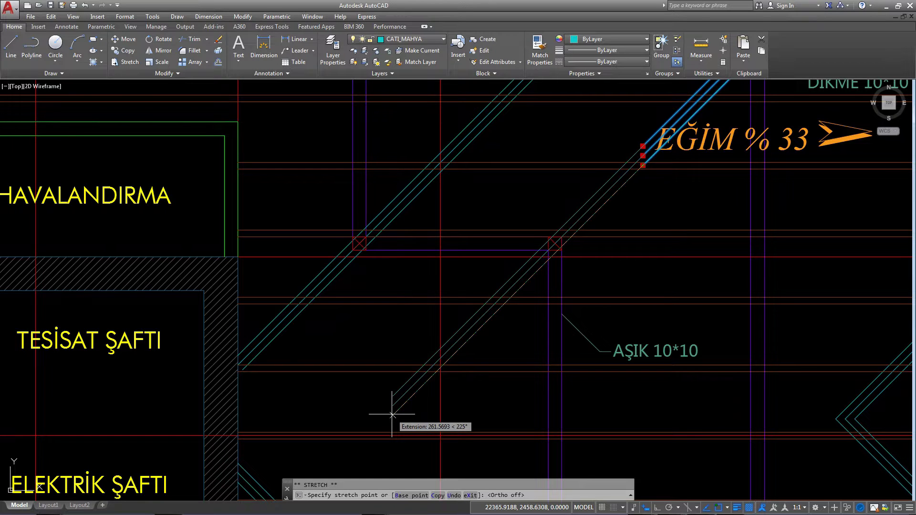
left_click(389, 405)
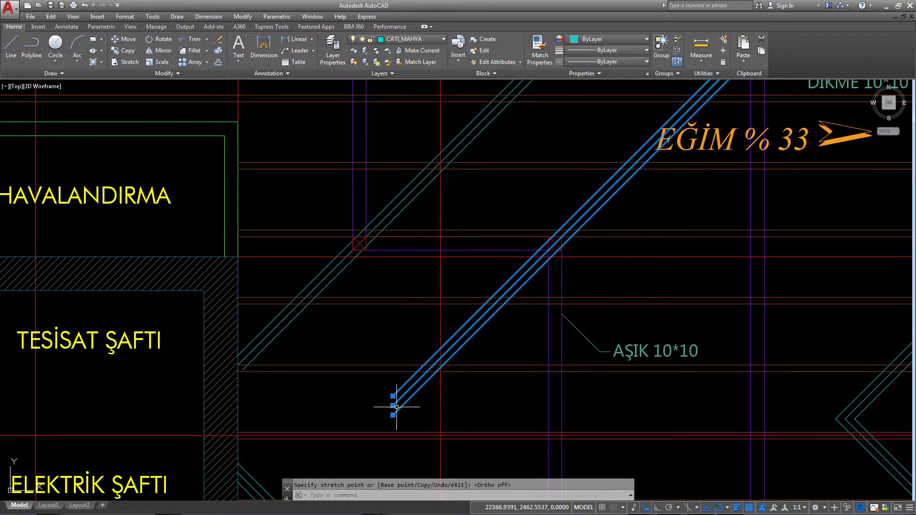
middle_click_drag(388, 405, 351, 315)
key("Escape")
scroll(351, 315, "down", 3)
scroll(398, 278, "up", 3)
Step: Select the three cyan diagonal lines running past DİKME 10*10
scroll(398, 278, "up", 5)
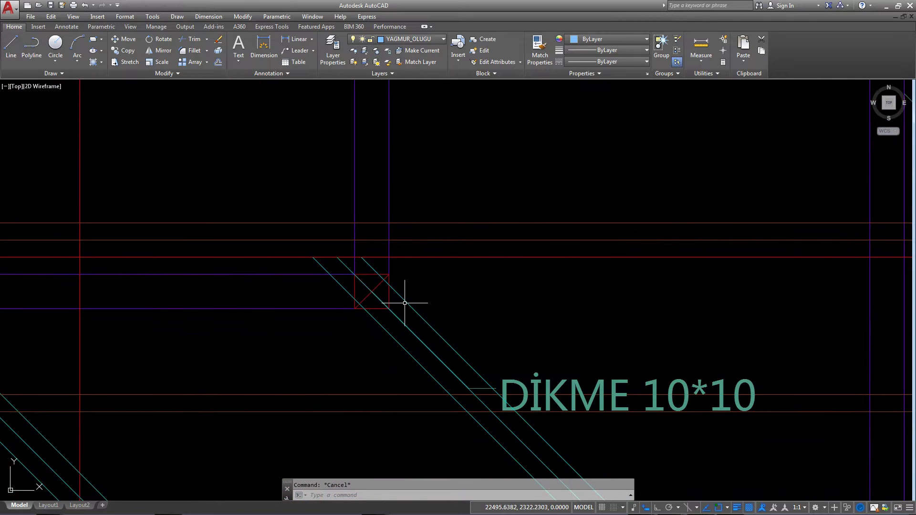
left_click(404, 301)
left_click(399, 319)
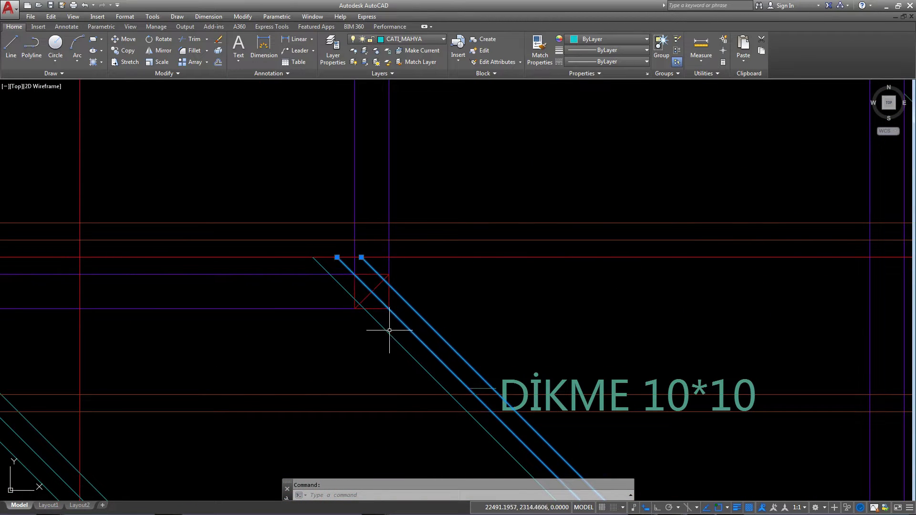
left_click(383, 324)
middle_click_drag(354, 310, 413, 359)
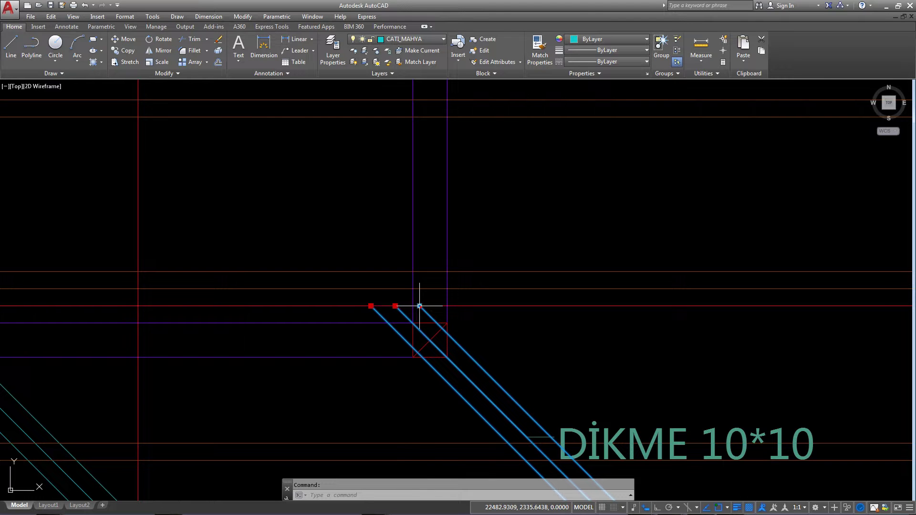
scroll(481, 360, "down", 2)
Step: Stretch their upper ends up-left to meet the other diagonal beside TESİSAT ŞAFTI
left_click(471, 353)
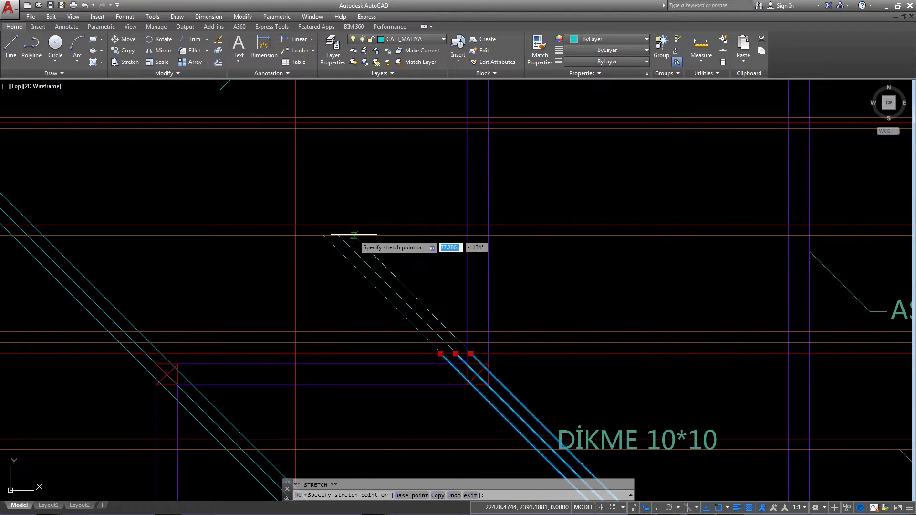
middle_click_drag(356, 229, 512, 325)
scroll(409, 234, "down", 4)
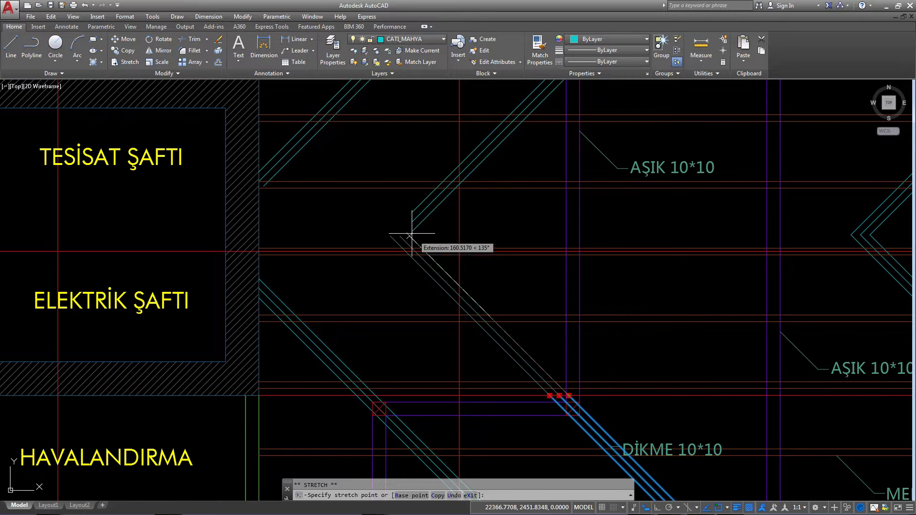
left_click(381, 206)
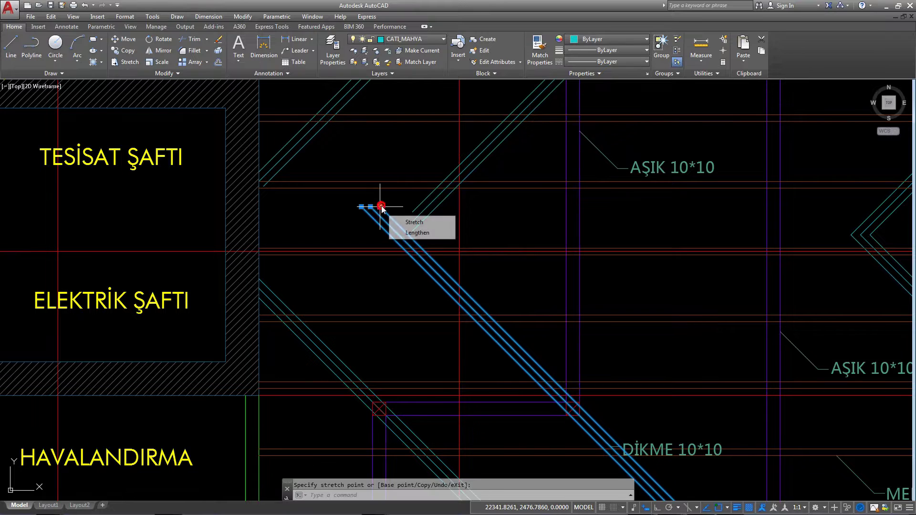
scroll(409, 204, "up", 4)
key("Escape")
middle_click_drag(412, 221, 448, 267)
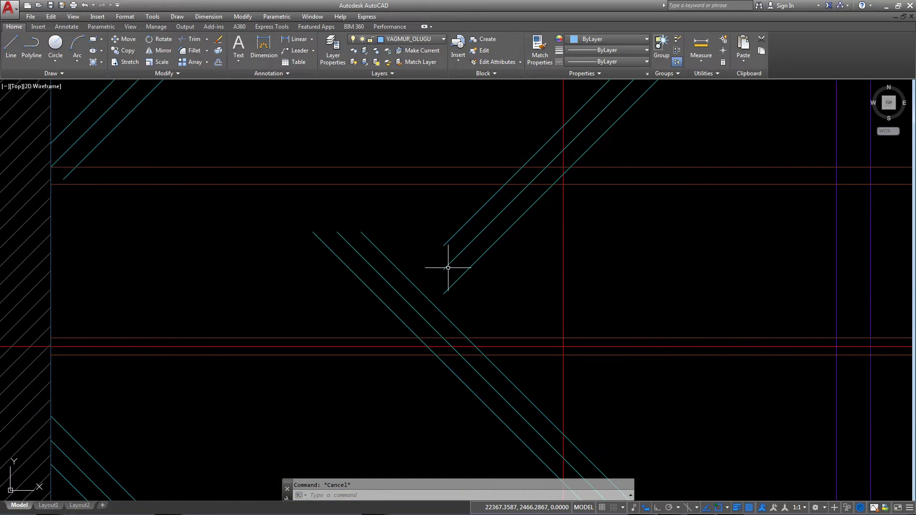
type("EX")
key("Return")
scroll(424, 276, "down", 3)
key("Escape")
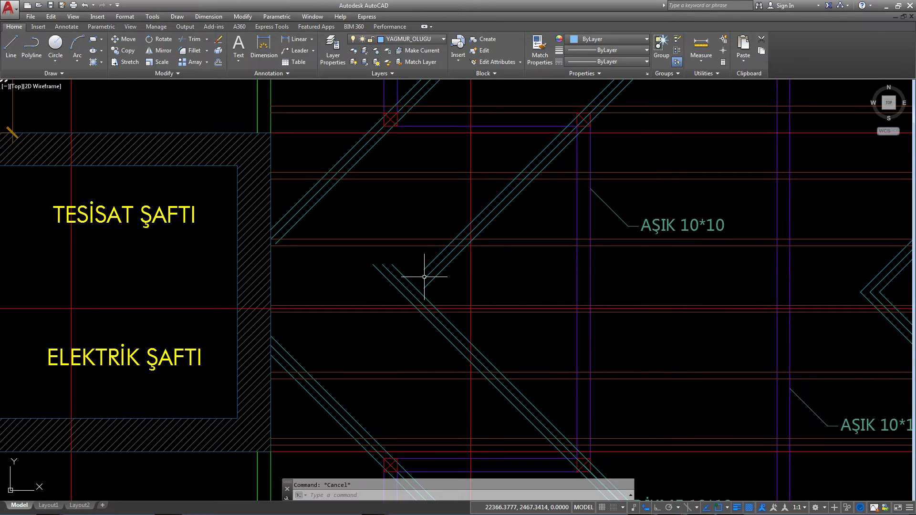
Step: Extend the upper diagonal down to meet the lower diagonal at the hip corner
key("Return")
key("Return")
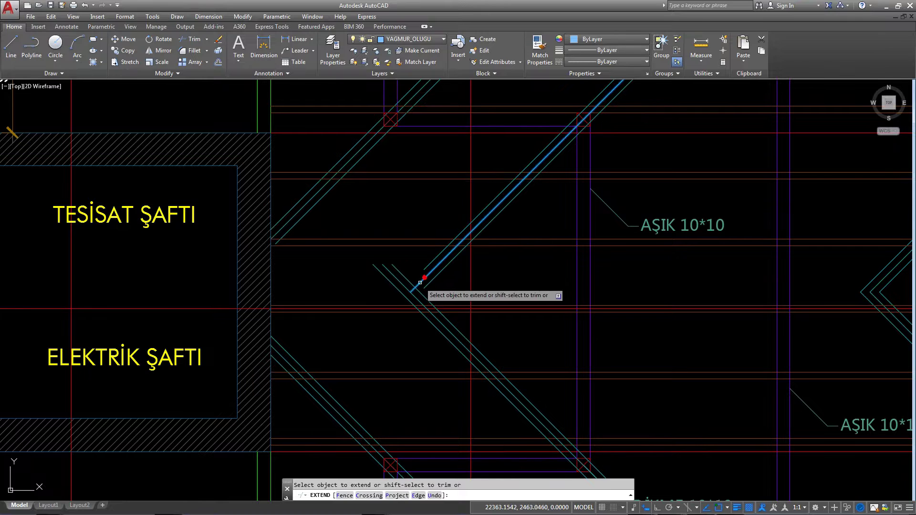
scroll(419, 277, "up", 2)
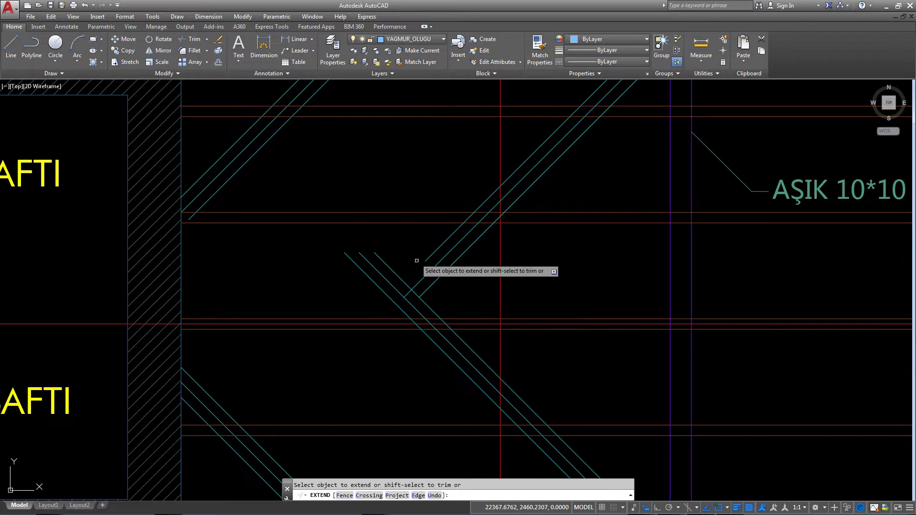
left_click(419, 268)
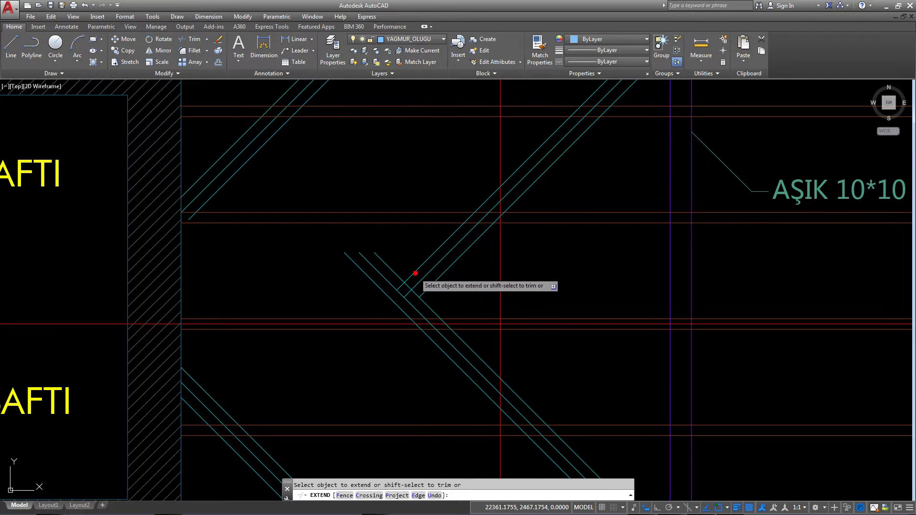
right_click(406, 252)
left_click(412, 261)
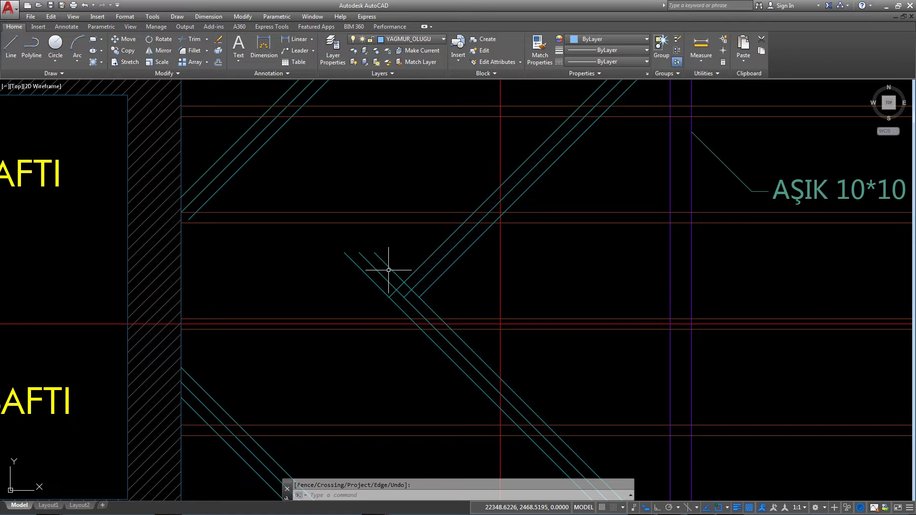
type("TR")
Step: Trim the overlapping line ends at the hip corner, using all lines as cutting edges
key("Return")
right_click(408, 258)
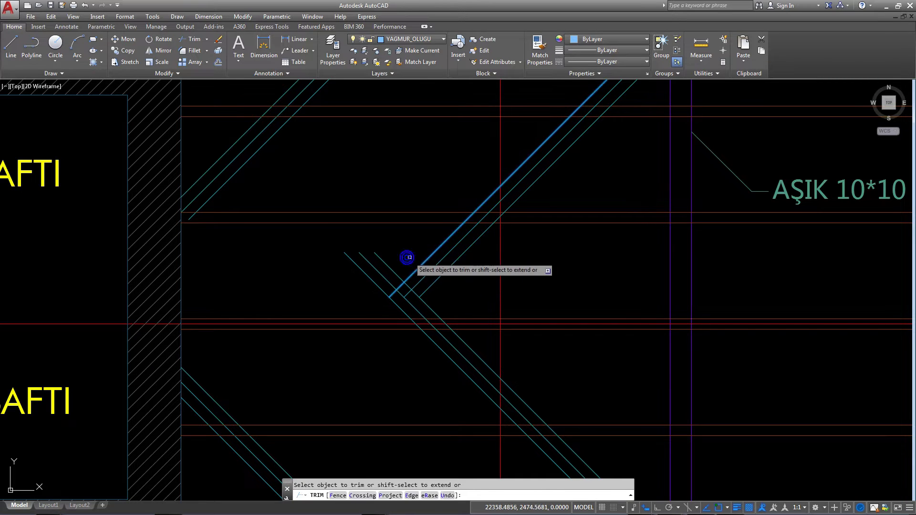
left_click(399, 238)
left_click(343, 275)
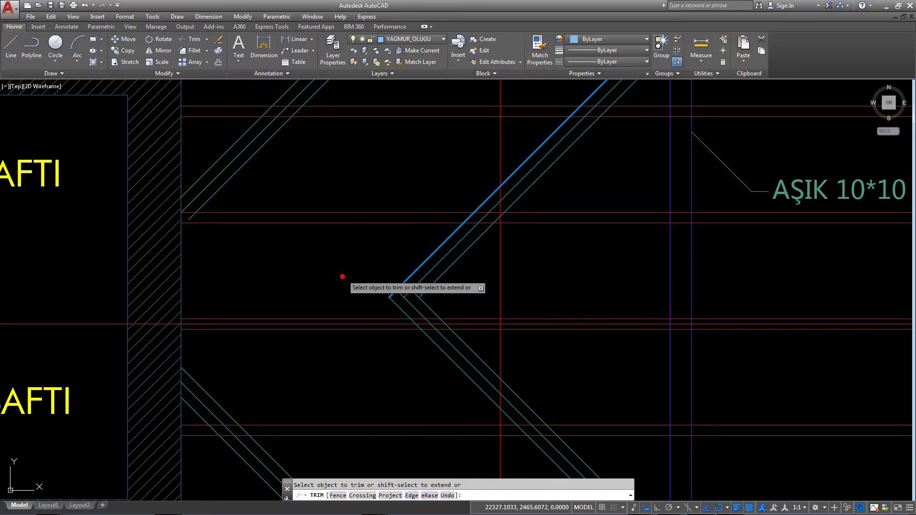
key("Escape")
key("Escape")
scroll(410, 288, "up", 2)
Step: Trim the small leftover line pieces at the corner
key("Return")
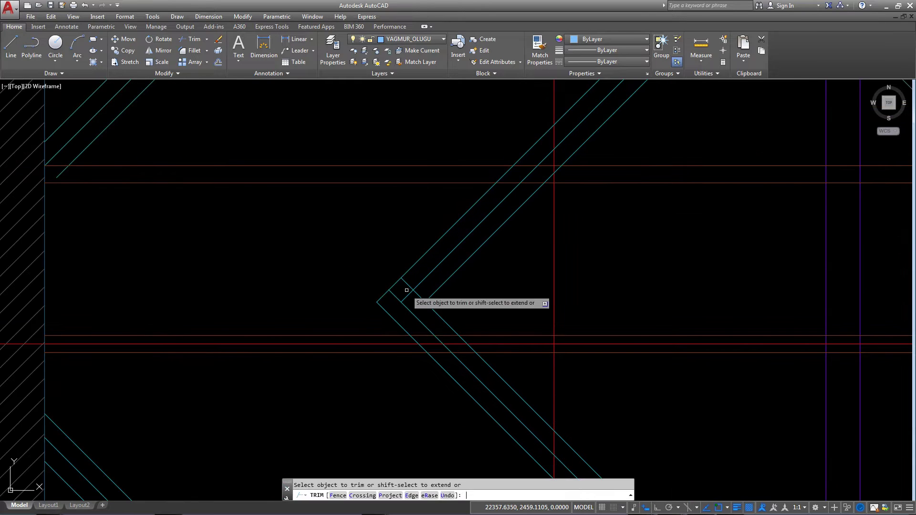
left_click(399, 297)
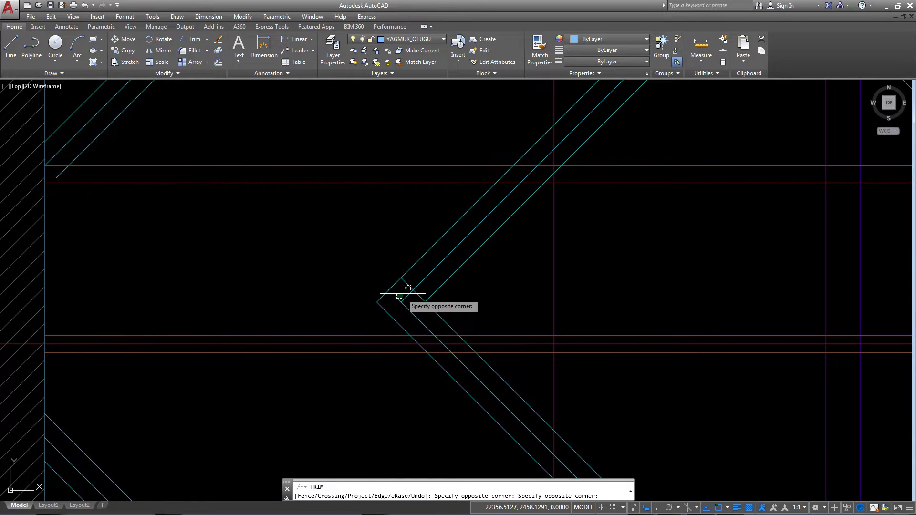
scroll(398, 298, "up", 3)
left_click(400, 297)
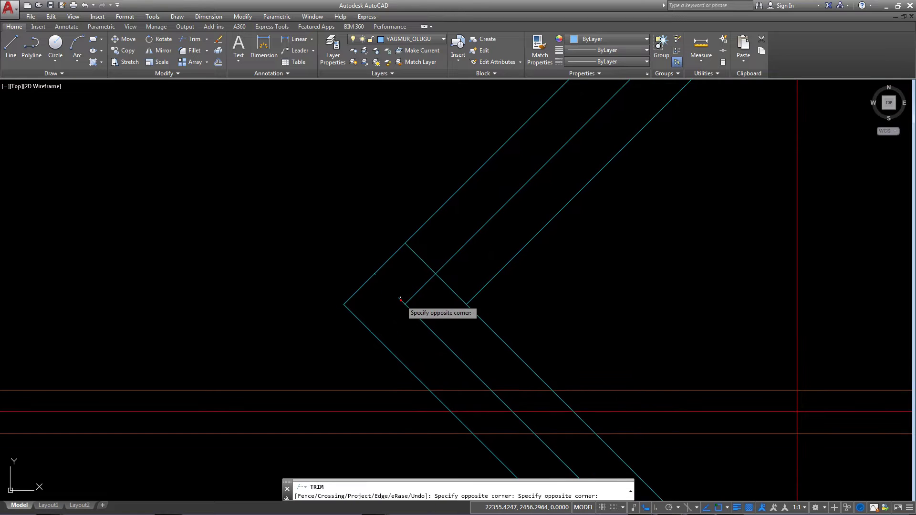
left_click(400, 299)
left_click(398, 296)
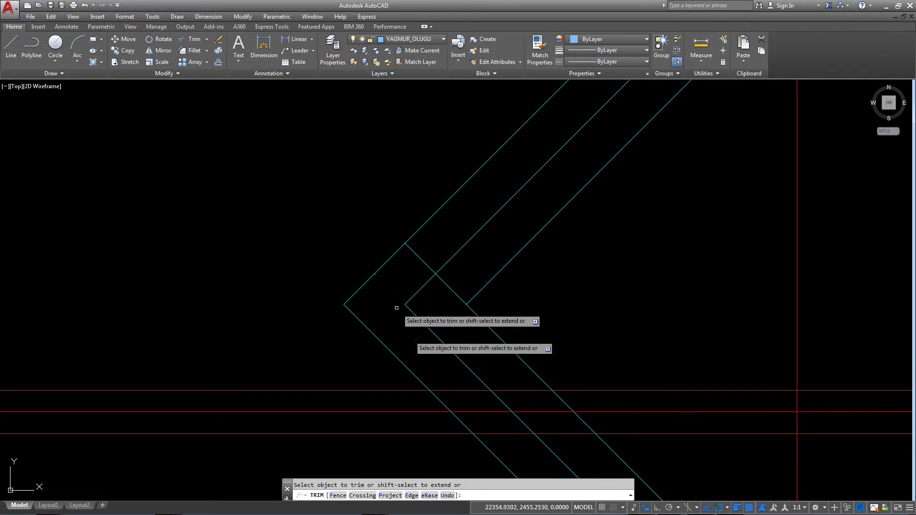
Step: Delete the stray segment with TRIM's eRase option, then end the trim
left_click(425, 489)
left_click(434, 495)
scroll(403, 230, "up", 4)
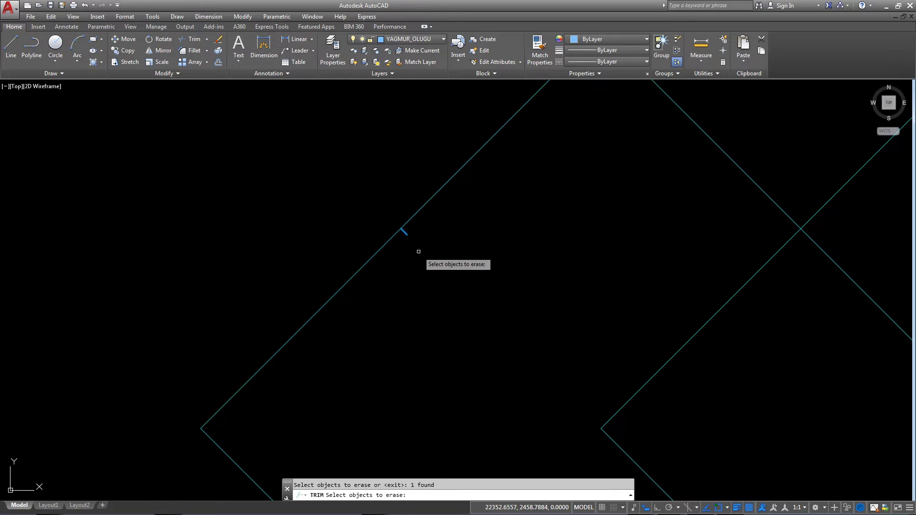
key("Return")
scroll(445, 353, "down", 3)
right_click(443, 342)
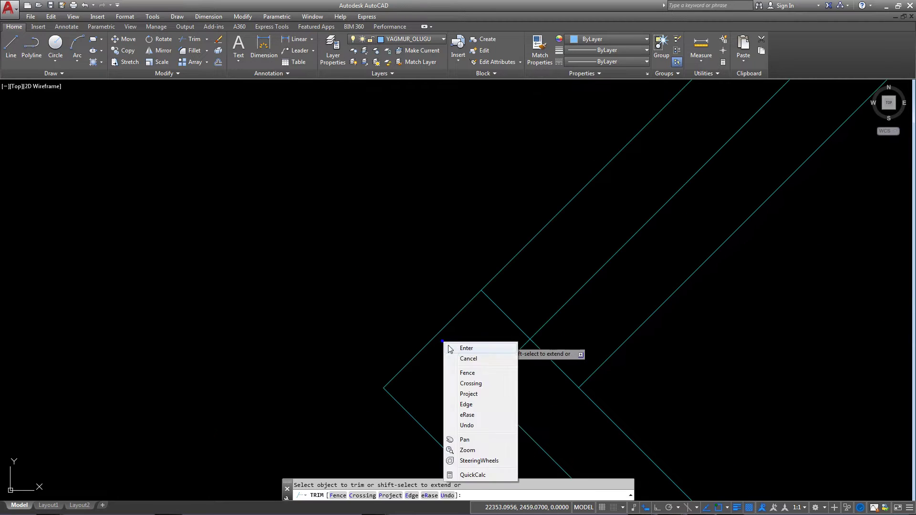
left_click(462, 350)
scroll(460, 348, "down", 3)
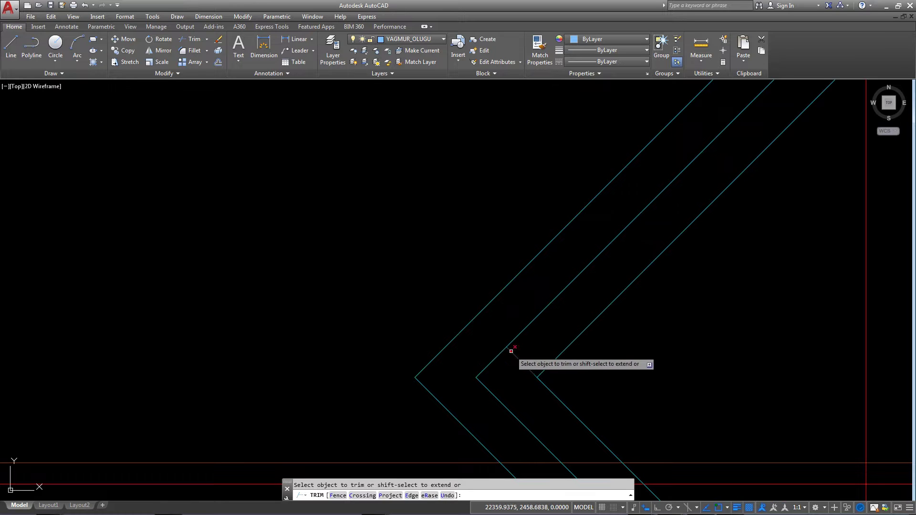
scroll(511, 355, "down", 2)
right_click(565, 350)
left_click(579, 356)
scroll(582, 359, "down", 3)
scroll(582, 359, "down", 1)
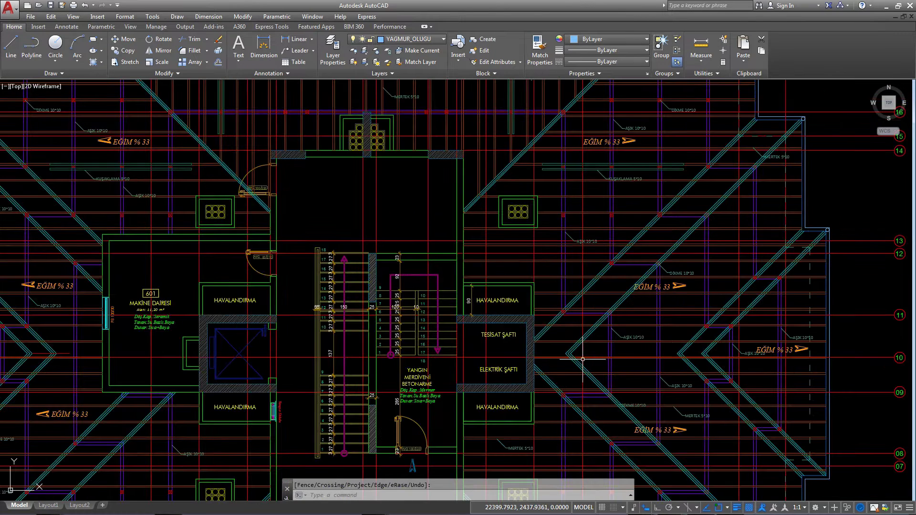
scroll(583, 358, "down", 3)
middle_click_drag(583, 358, 523, 289)
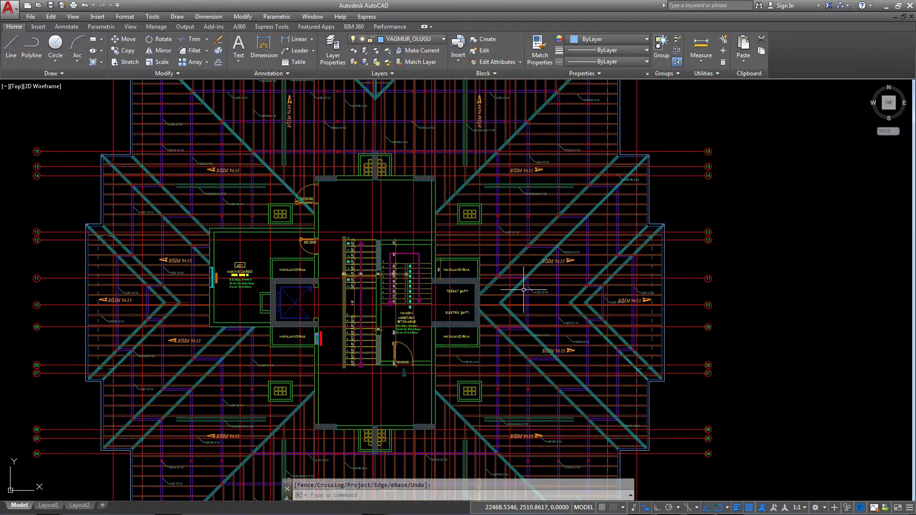
scroll(490, 292, "up", 5)
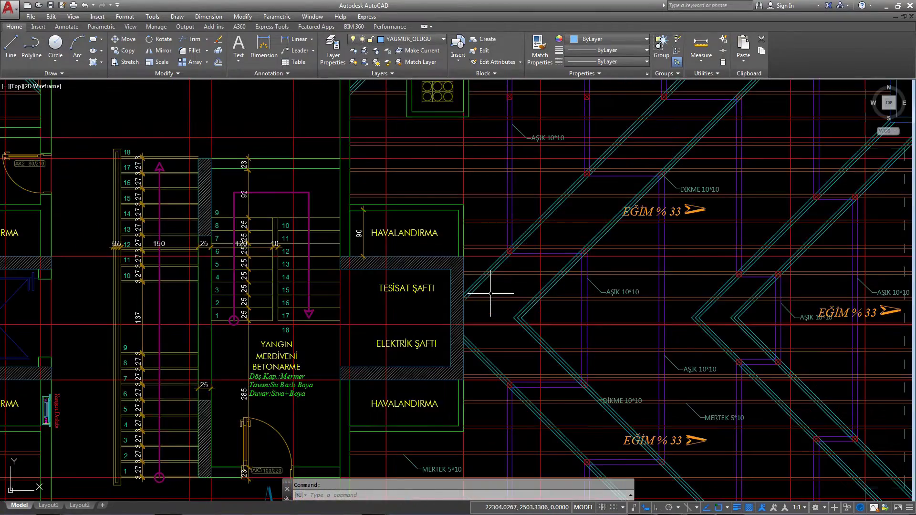
scroll(490, 291, "down", 5)
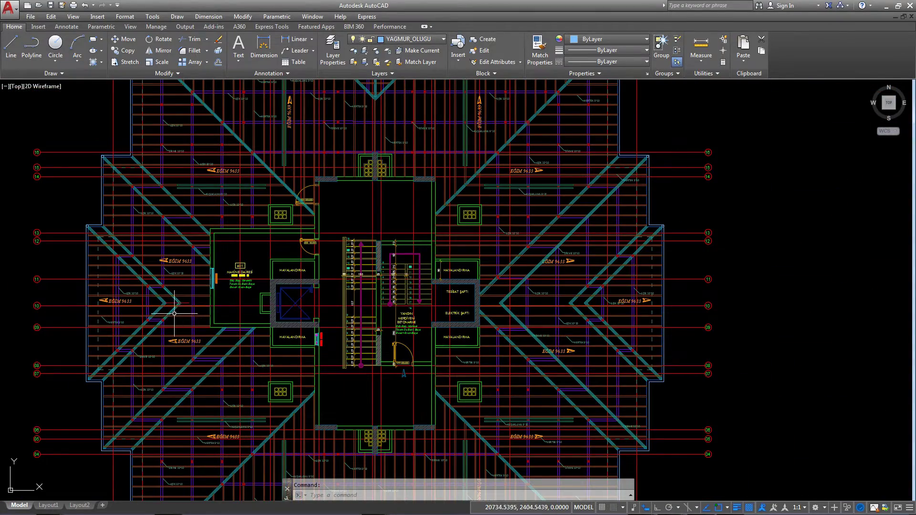
scroll(473, 303, "up", 2)
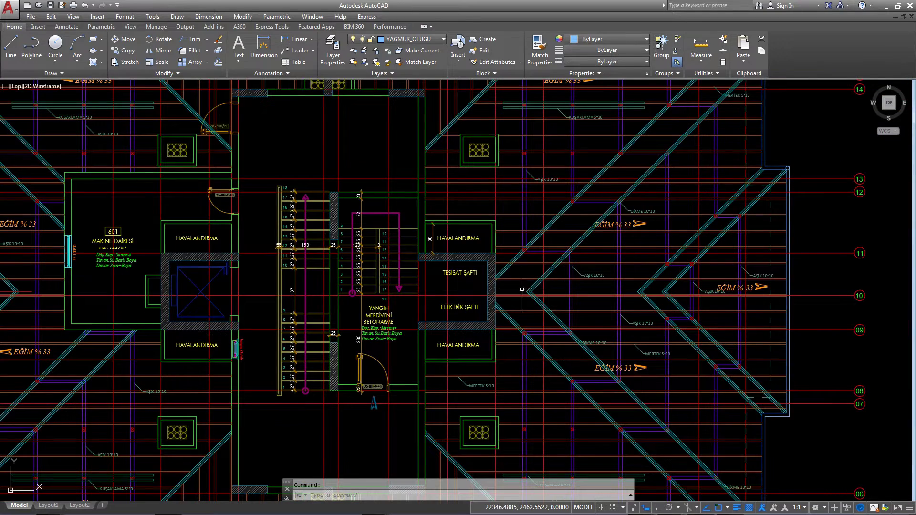
scroll(493, 286, "down", 2)
scroll(515, 293, "up", 2)
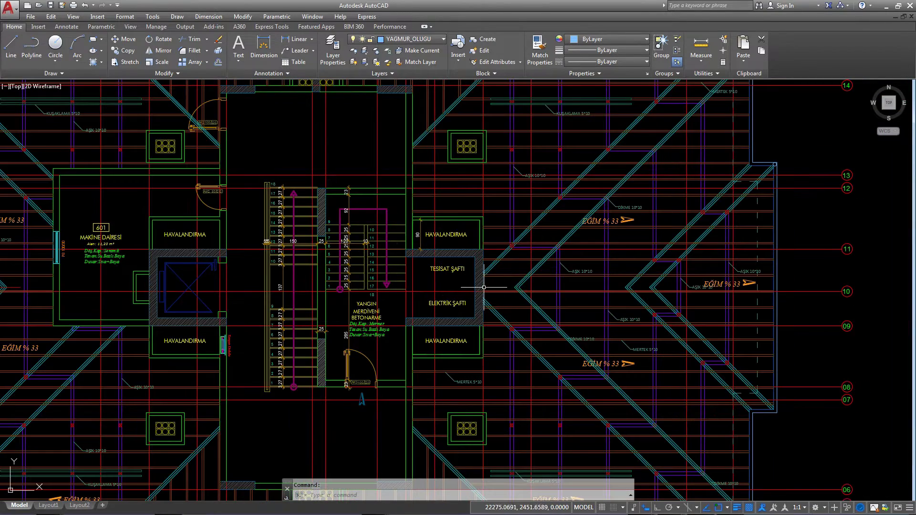
scroll(521, 284, "up", 2)
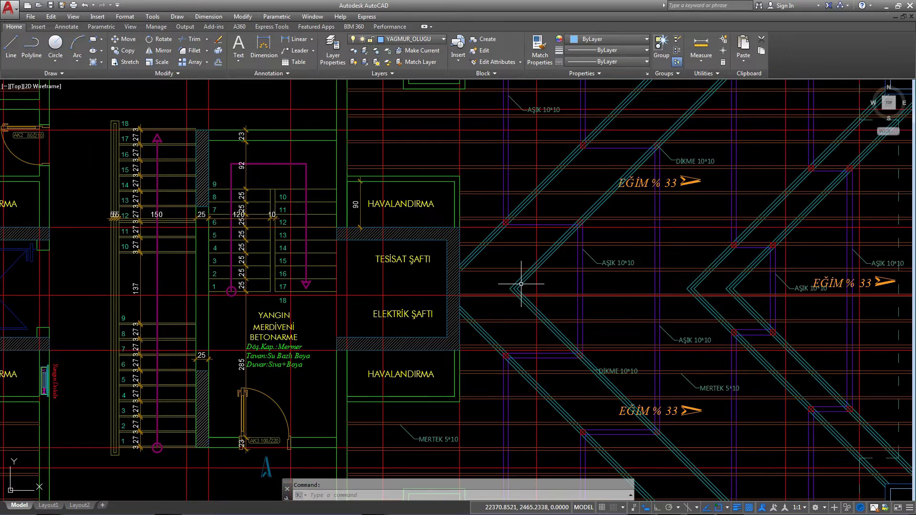
middle_click_drag(690, 289, 492, 241)
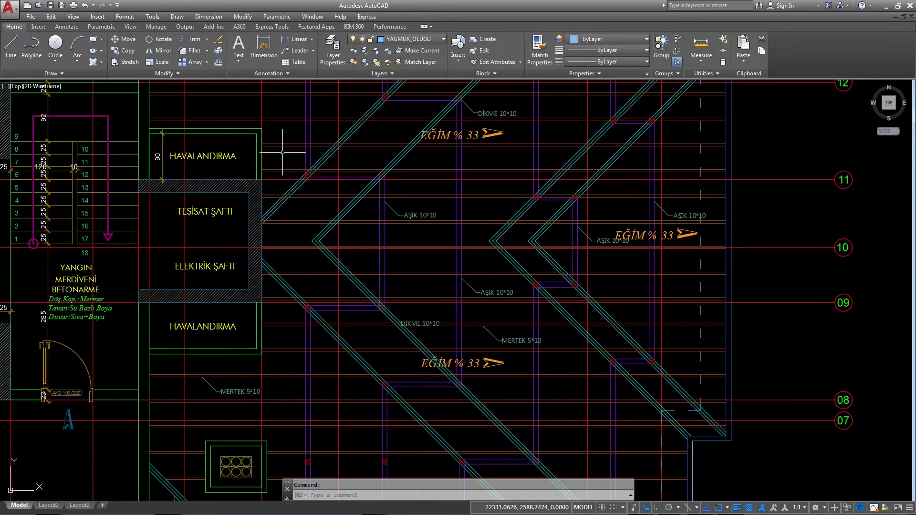
Step: Make CATI_MAHYA the current layer
left_click(16, 42)
middle_click_drag(207, 237, 289, 239)
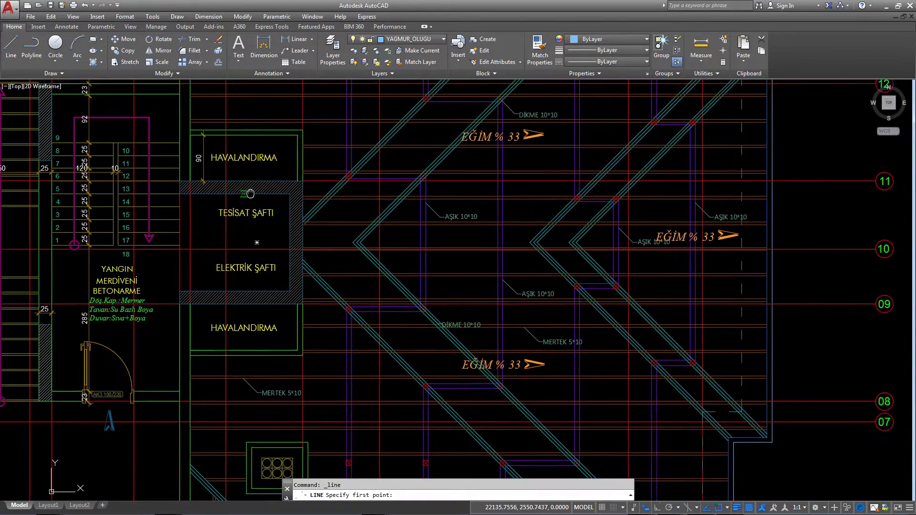
key("Escape")
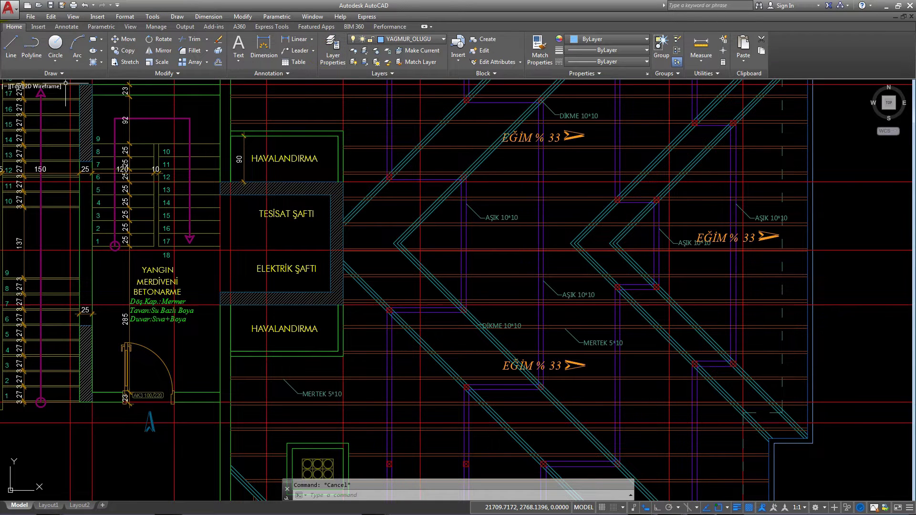
left_click(15, 45)
key("Escape")
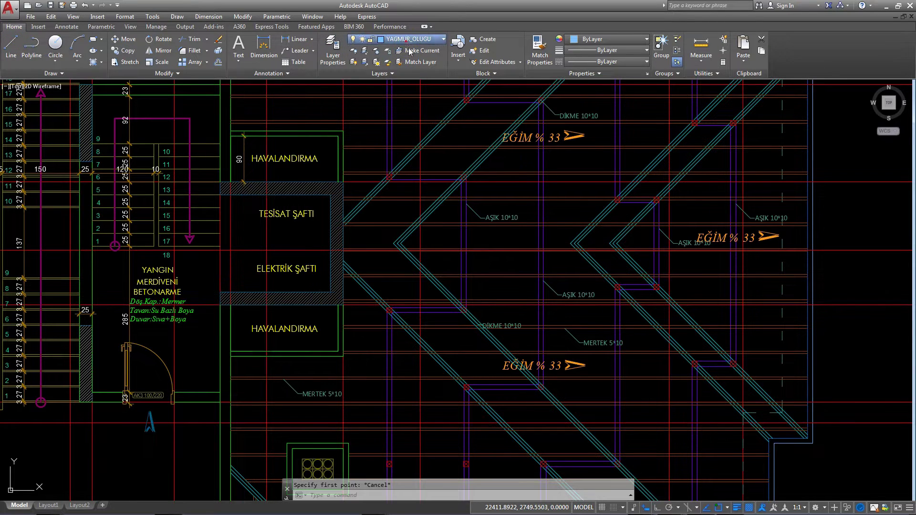
left_click(408, 39)
left_click(405, 134)
Step: Draw a horizontal ridge line from the shaft wall to the hip vertex
left_click(12, 45)
scroll(371, 235, "up", 4)
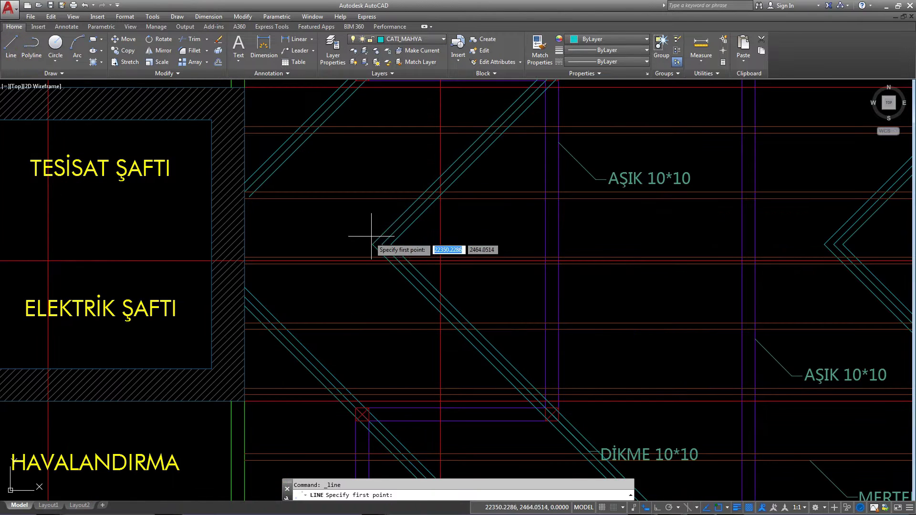
left_click(372, 245)
left_click(244, 244)
right_click(268, 240)
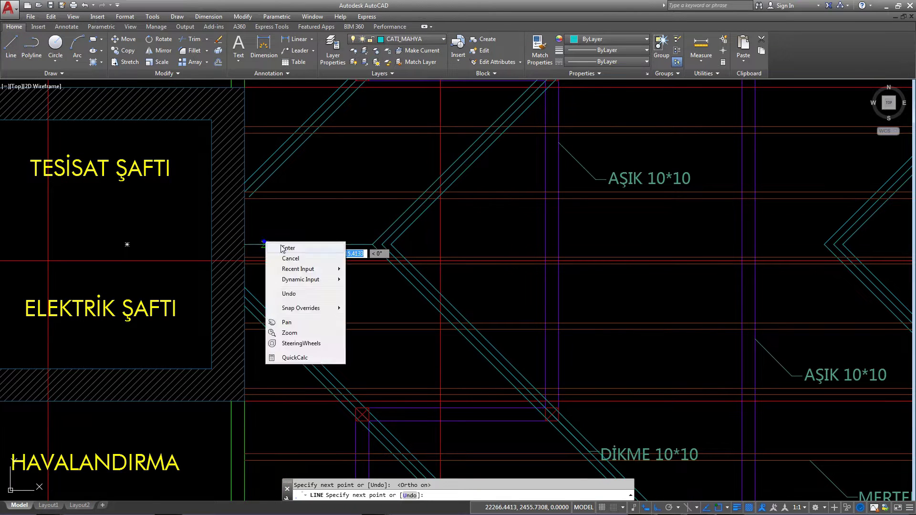
left_click(279, 245)
Step: Offset the ridge line 5 downward and extend the copy to the diagonal
type("o")
key("Return")
type("5")
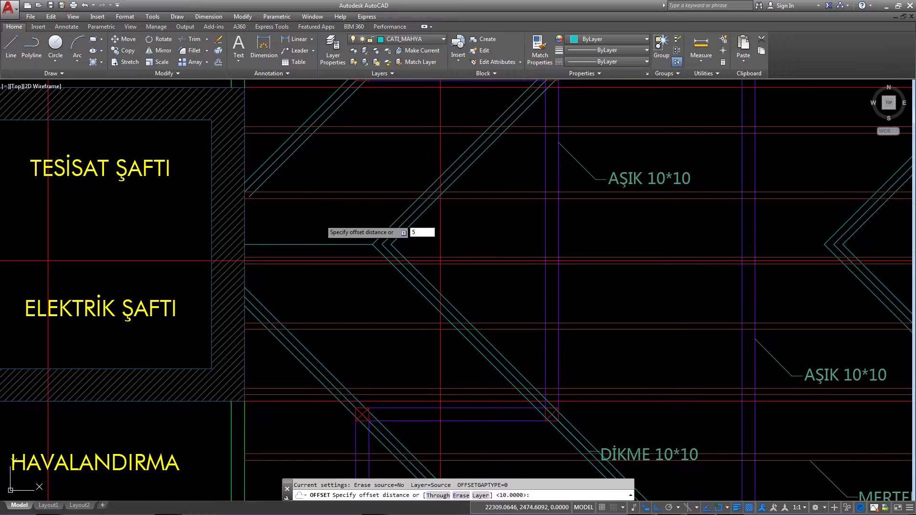
key("Return")
left_click(313, 245)
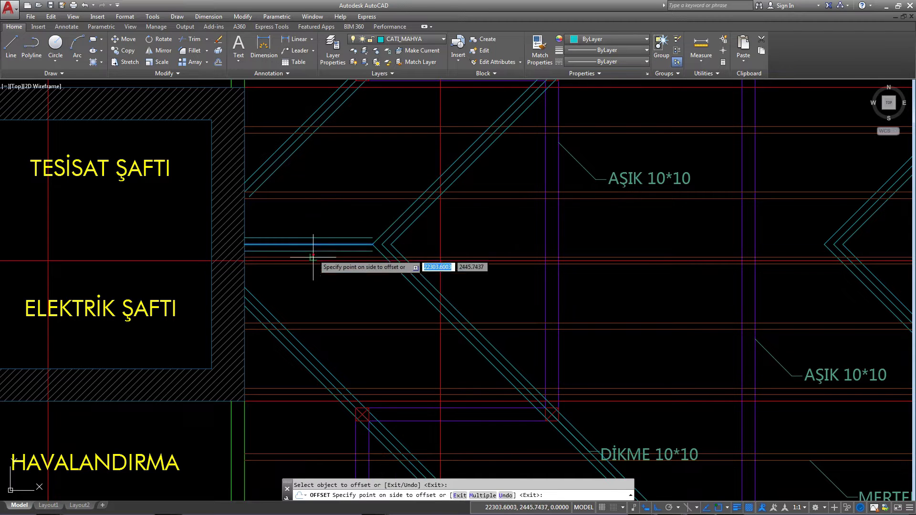
key("Return")
key("Return")
left_click(379, 239)
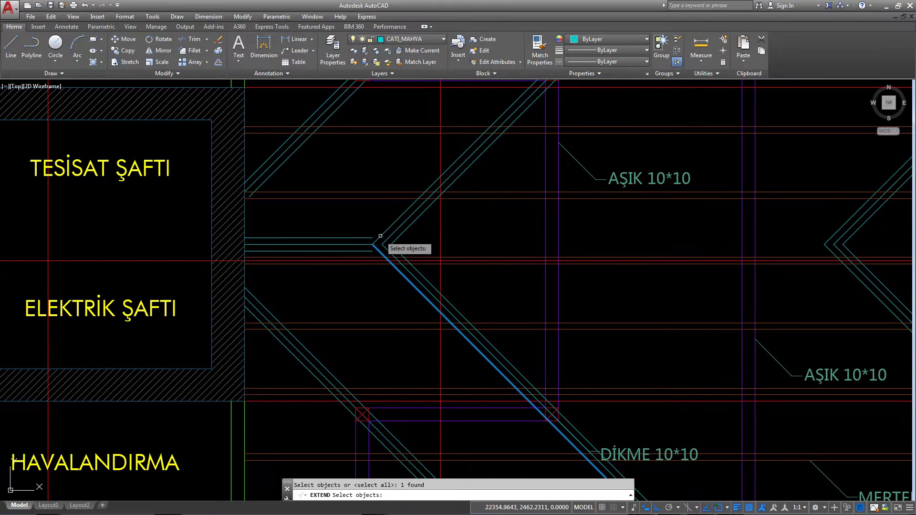
key("Return")
left_click(362, 252)
key("Return")
Step: Draw a horizontal line across the inner hip apex near grid 10
scroll(367, 221, "down", 4)
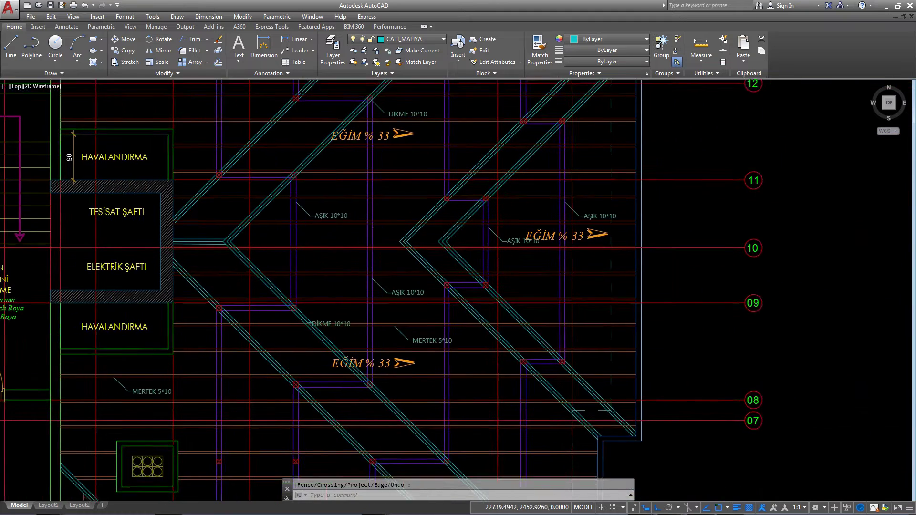
scroll(385, 211, "up", 4)
type("l")
key("Return")
left_click(381, 239)
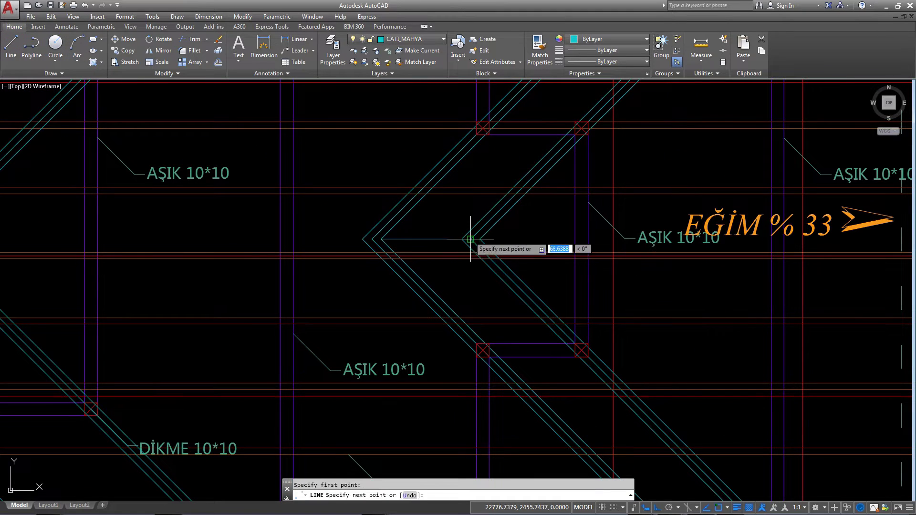
left_click(461, 239)
Step: Offset the line 5 to both sides, making three parallel ridge lines
key("Return")
type("o")
key("Return")
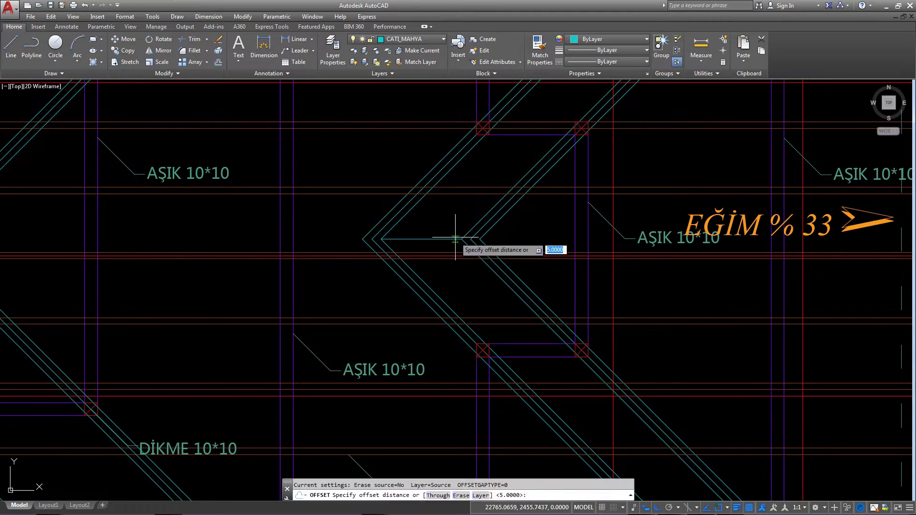
key("Return")
left_click(439, 239)
left_click(435, 239)
left_click(445, 257)
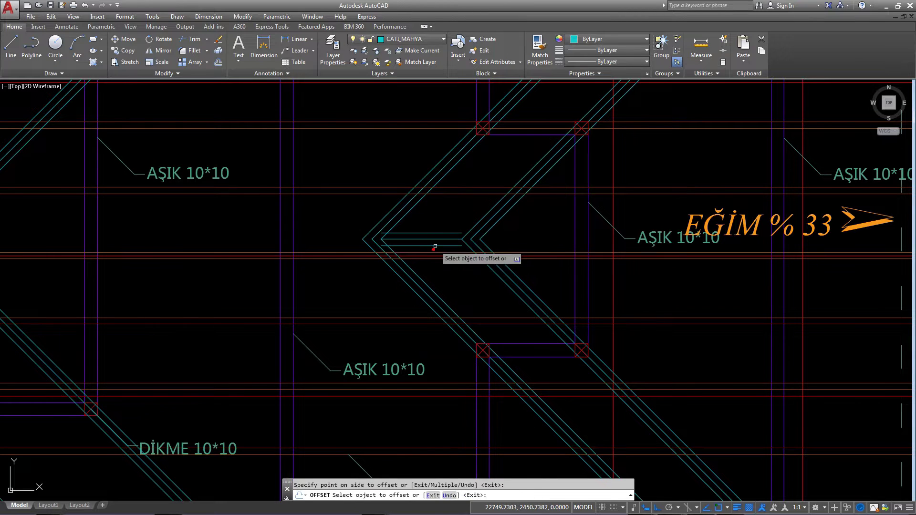
key("Return")
Step: Extend the ridge lines to meet the right hip diagonal
scroll(443, 248, "up", 3)
type("ex")
key("Return")
left_click(450, 218)
key("Return")
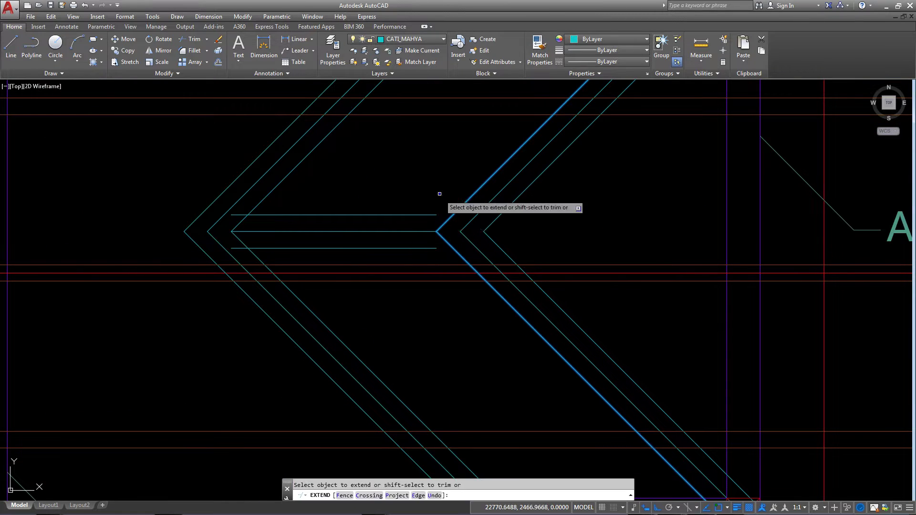
left_click(431, 248)
right_click(429, 204)
Step: Trim the ridge line ends overhanging the left hip diagonal
middle_click_drag(390, 218, 504, 214)
type("tr")
key("Return")
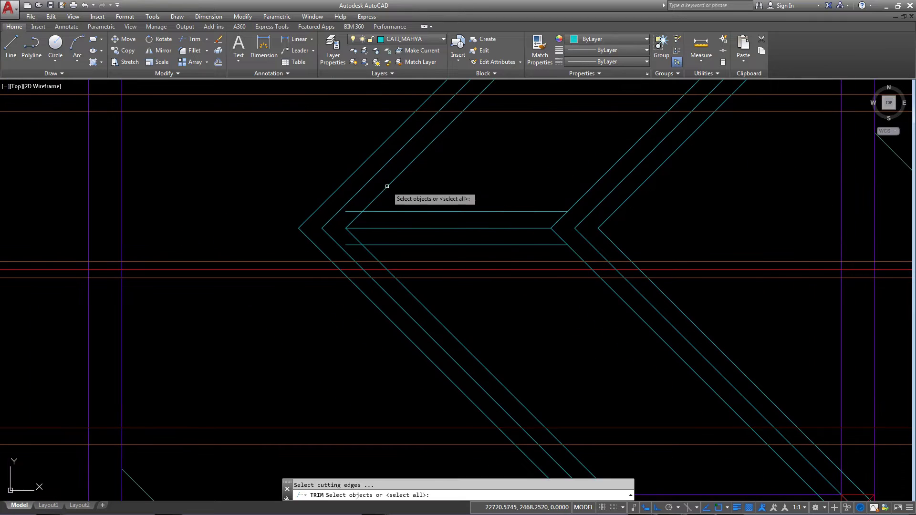
left_click(388, 190)
key("Return")
left_click(356, 236)
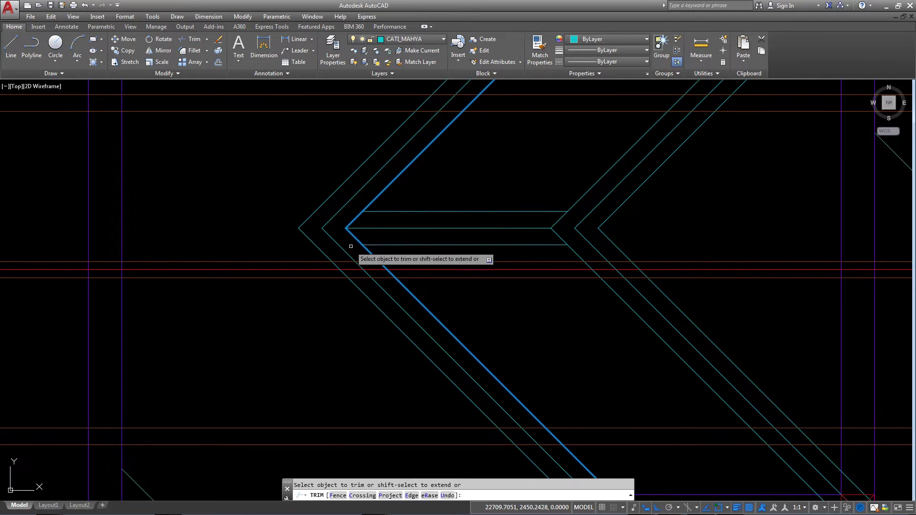
right_click(356, 197)
left_click(367, 206)
scroll(426, 221, "down", 4)
Step: Zoom to the inner hip apex and begin a selection window around the three ridge lines
scroll(426, 221, "down", 5)
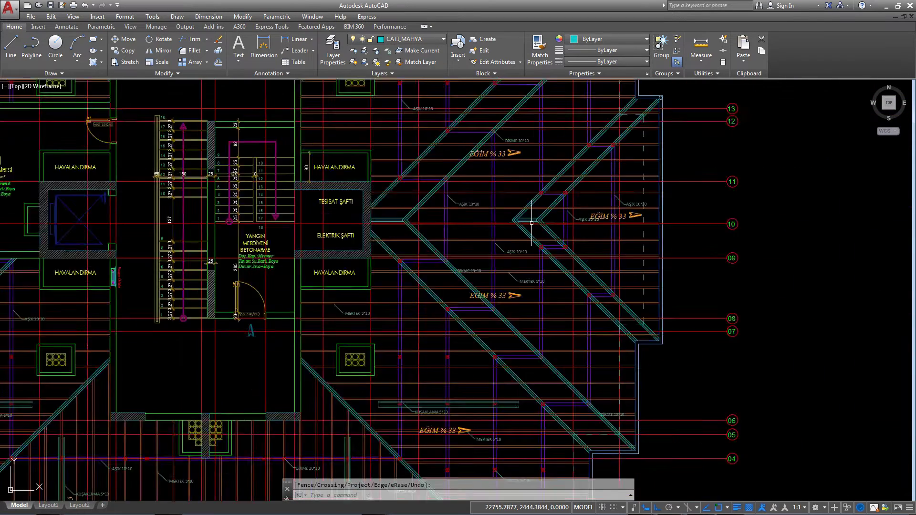
scroll(525, 229, "down", 3)
scroll(486, 211, "up", 2)
scroll(644, 204, "up", 5)
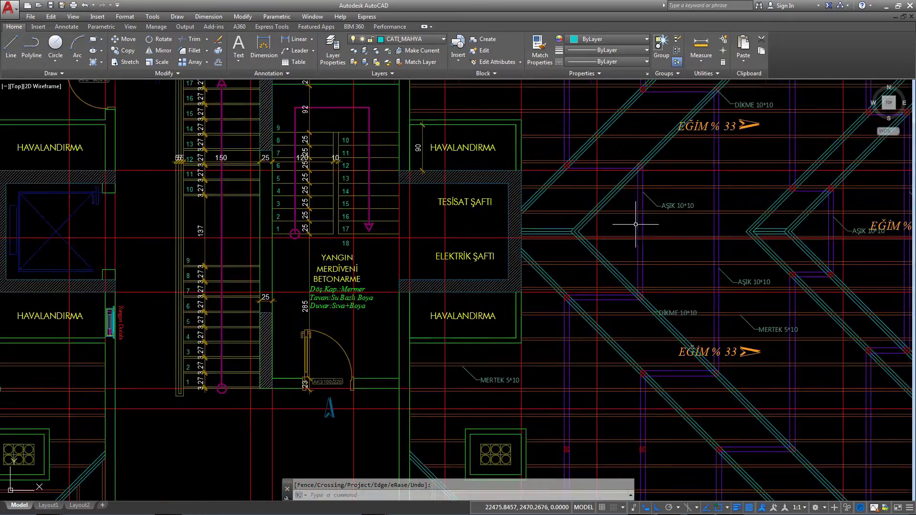
scroll(686, 210, "up", 1)
scroll(596, 186, "down", 8)
scroll(591, 196, "up", 1)
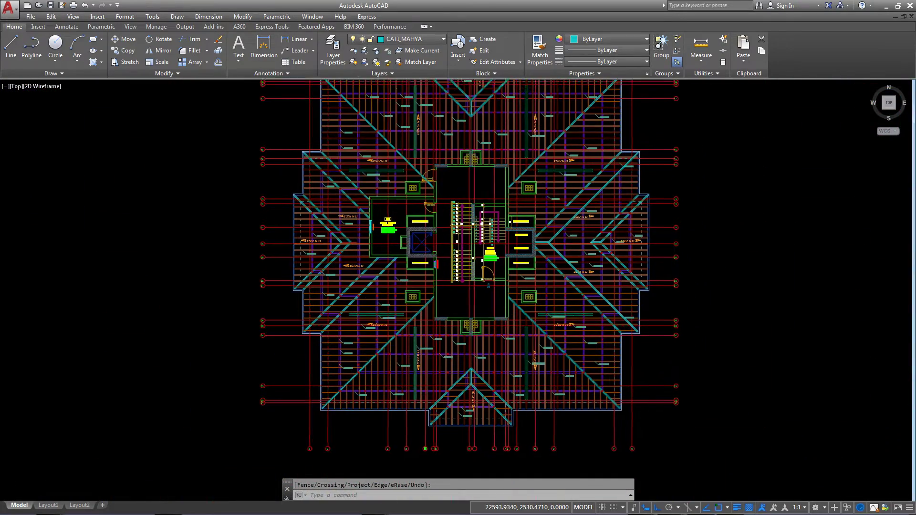
scroll(573, 220, "up", 1)
scroll(544, 247, "up", 3)
scroll(545, 248, "up", 1)
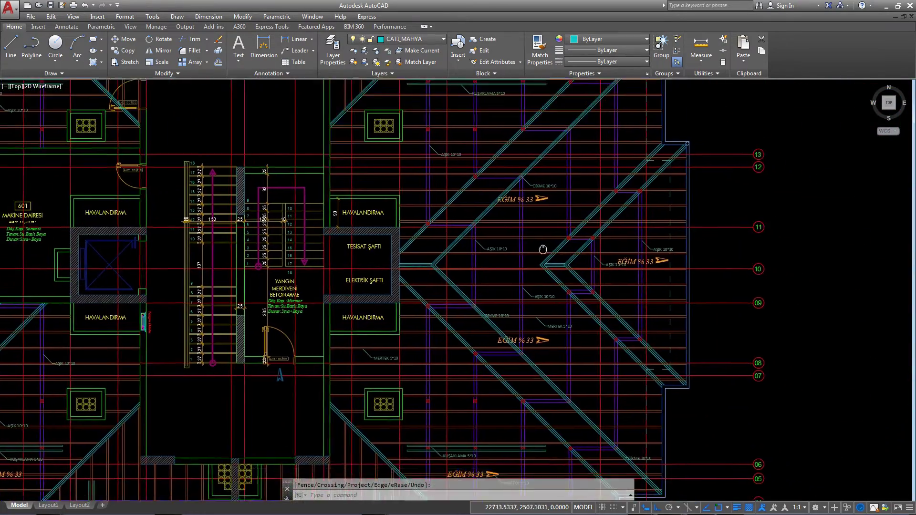
scroll(573, 251, "up", 5)
left_click(570, 263)
Step: Select the three new ridge lines at the inner hip apex
left_click(516, 300)
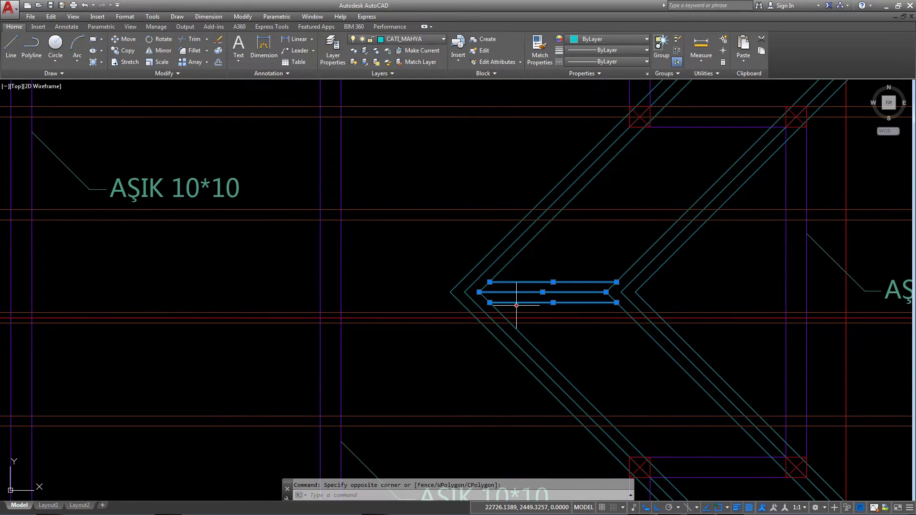
scroll(518, 297, "down", 5)
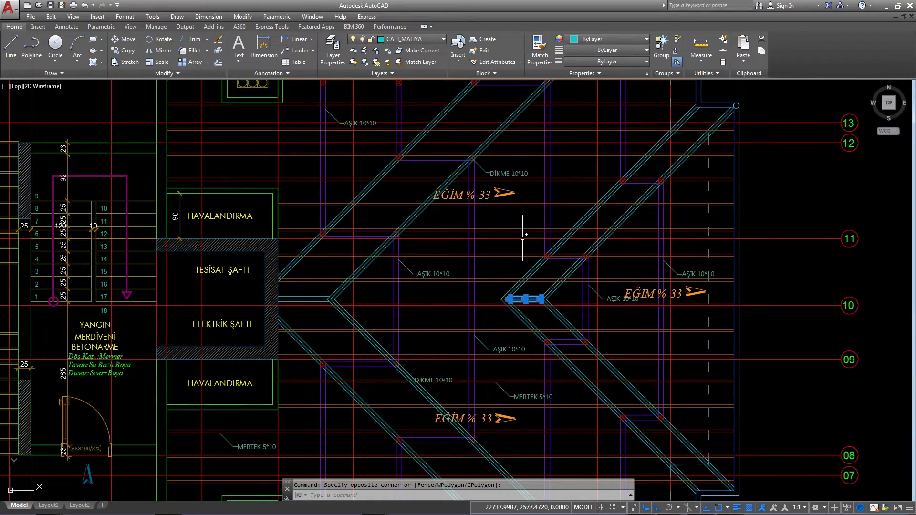
scroll(523, 237, "down", 2)
scroll(523, 237, "down", 2)
Step: Mirror the ridge lines across the roof's vertical centre line, keeping the originals
left_click(159, 52)
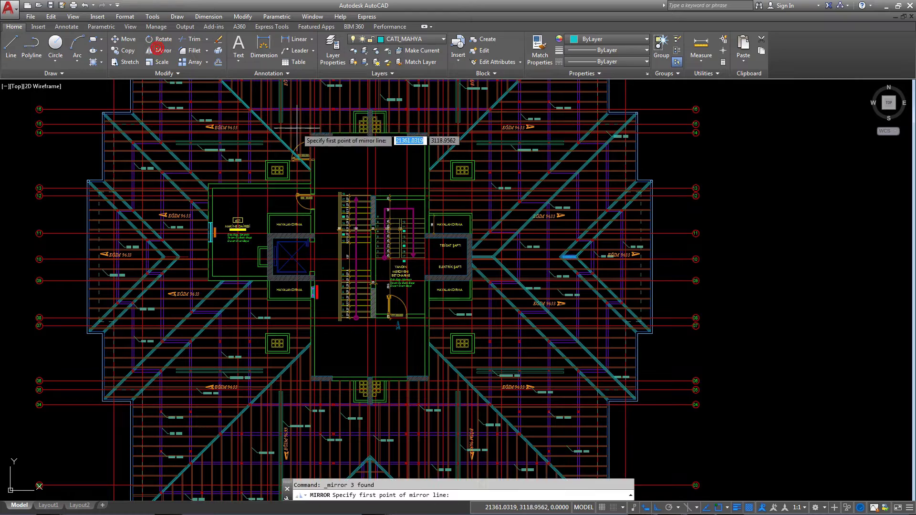
scroll(295, 129, "up", 3)
scroll(335, 234, "up", 3)
scroll(416, 194, "up", 3)
left_click(420, 194)
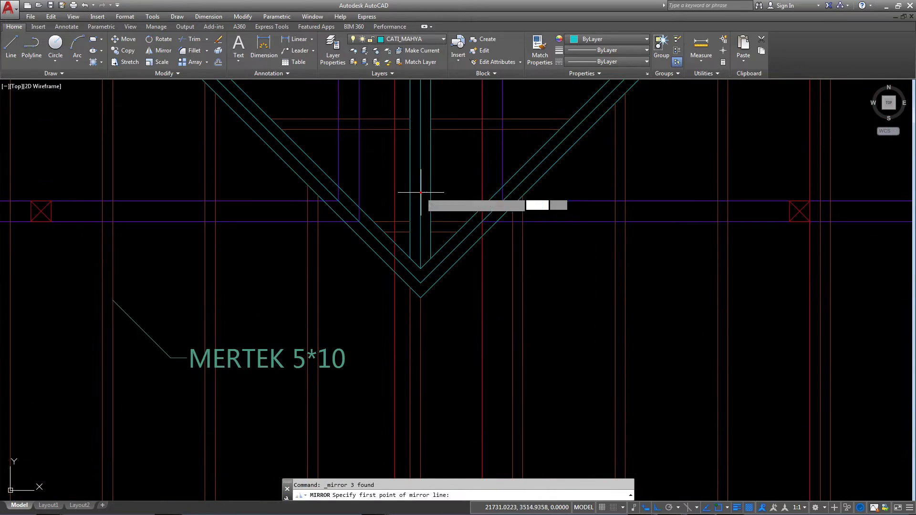
left_click(419, 141)
left_click(437, 179)
scroll(437, 179, "down", 3)
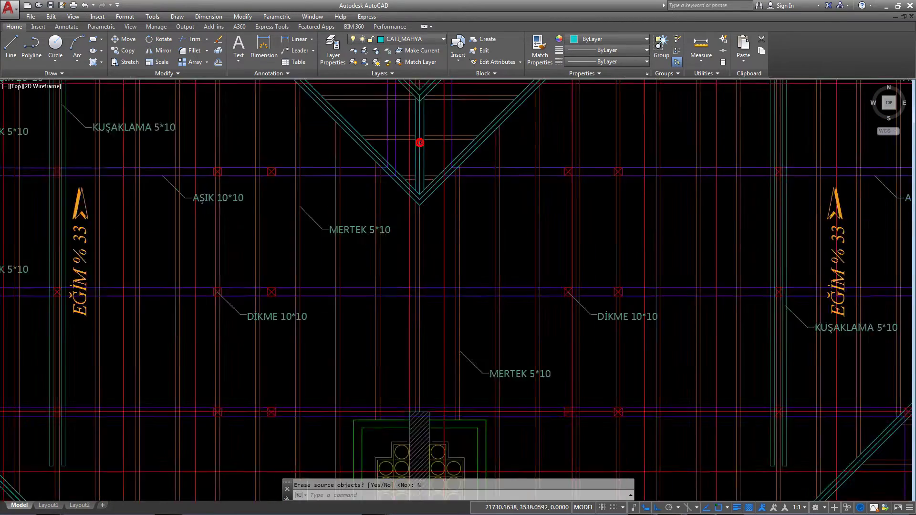
scroll(438, 179, "down", 3)
scroll(248, 338, "up", 2)
scroll(248, 337, "up", 5)
scroll(248, 337, "down", 5)
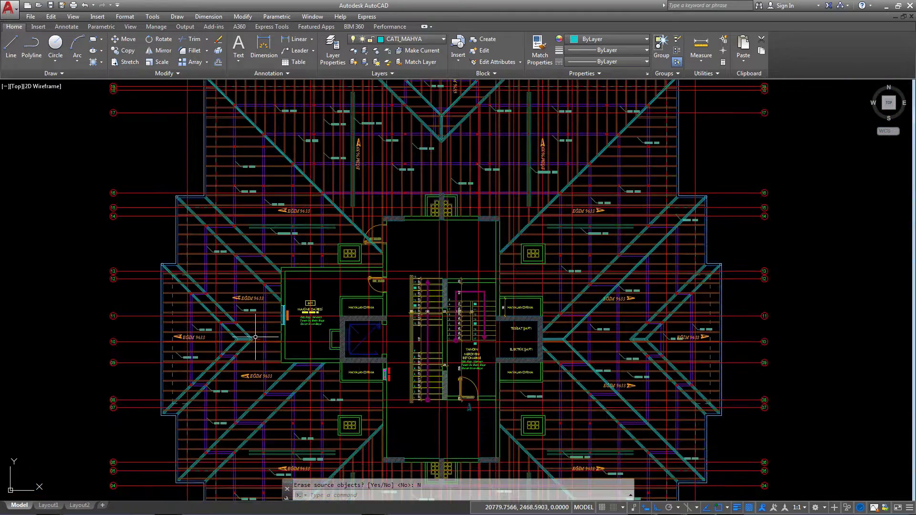
scroll(360, 348, "down", 1)
scroll(383, 256, "down", 2)
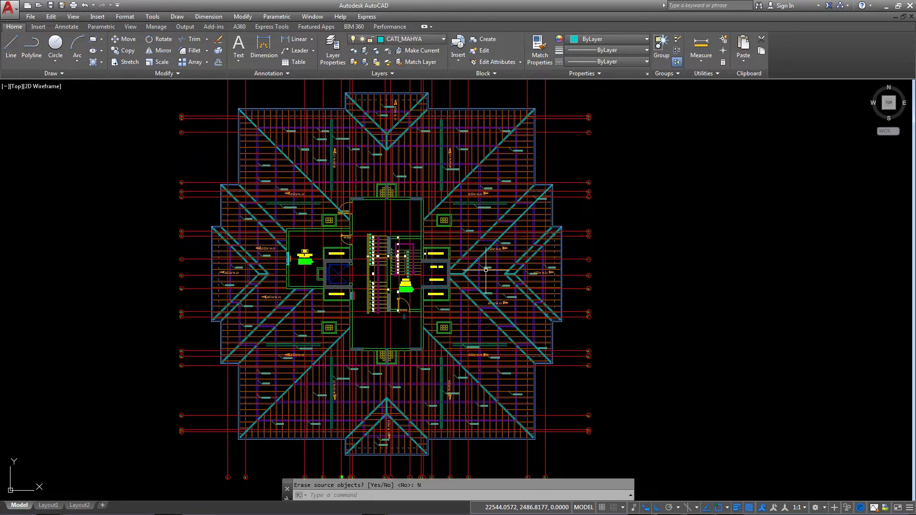
Step: Pan to the top-left roof corner and make Times_New_Roman the current text style
scroll(465, 134, "up", 3)
middle_click_drag(524, 143, 451, 347)
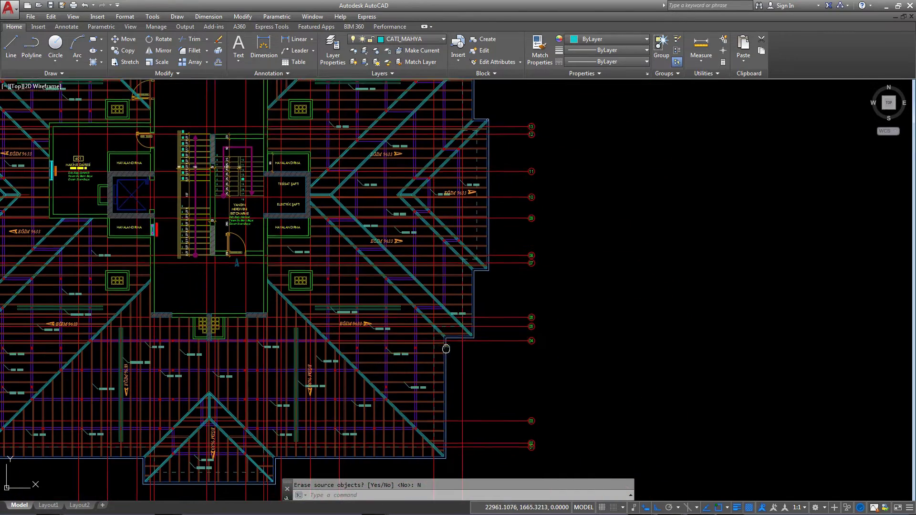
scroll(451, 348, "up", 2)
scroll(457, 319, "up", 1)
middle_click_drag(466, 292, 447, 385)
scroll(400, 277, "up", 4)
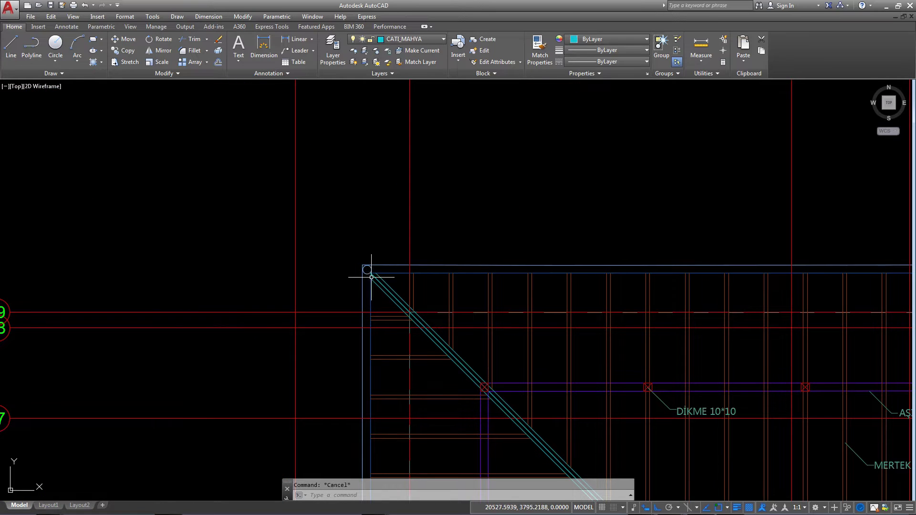
middle_click_drag(371, 277, 284, 247)
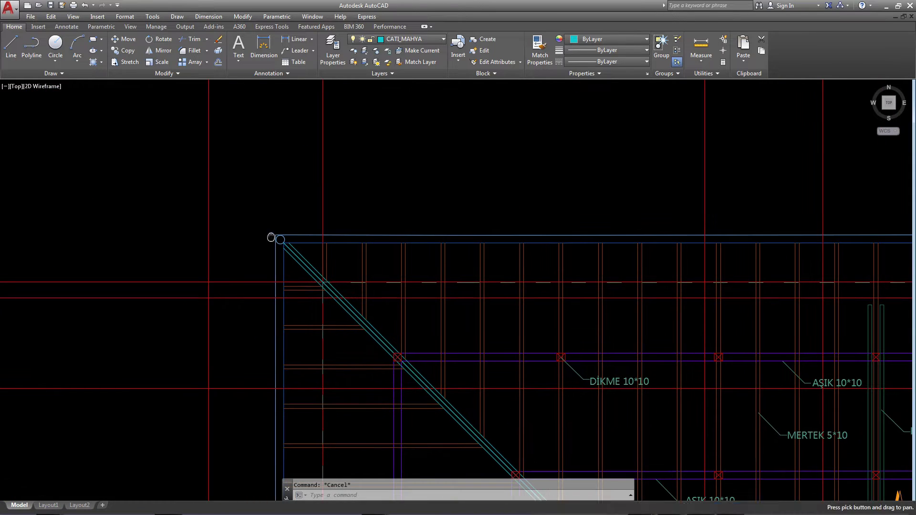
left_click(238, 61)
left_click(252, 72)
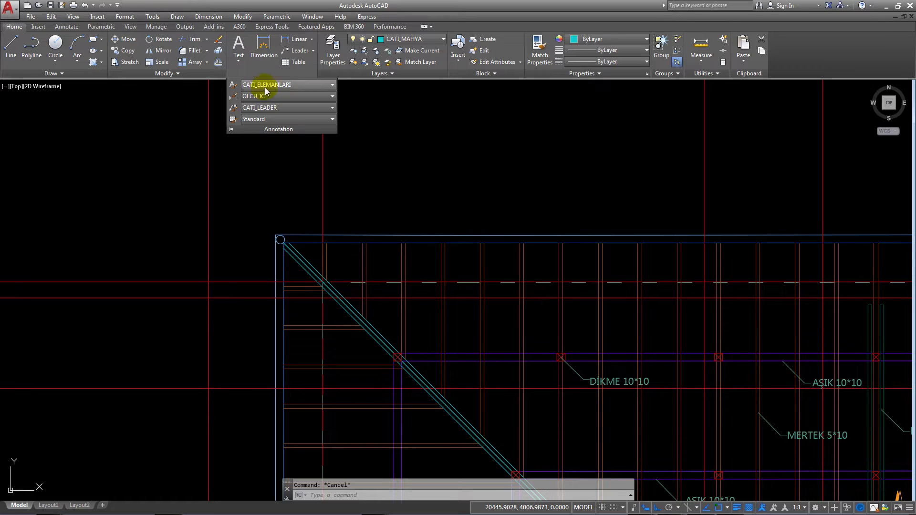
left_click(265, 88)
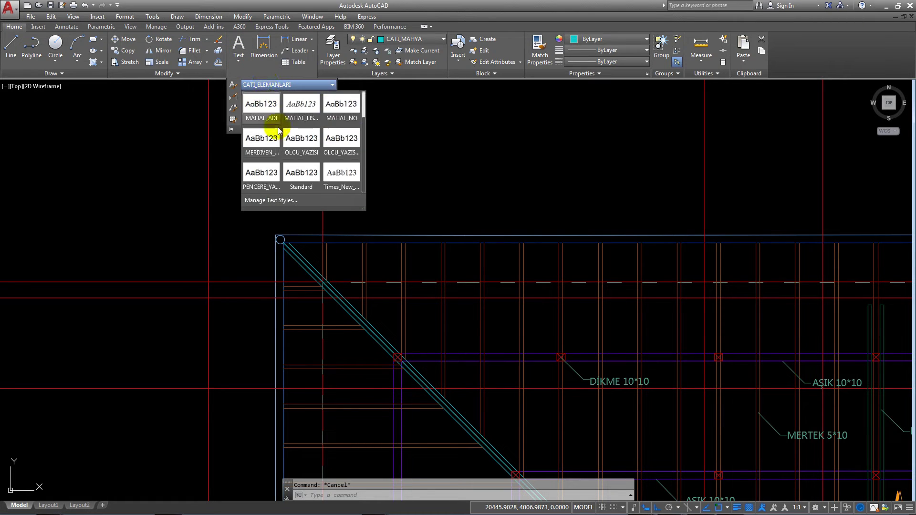
left_click(340, 174)
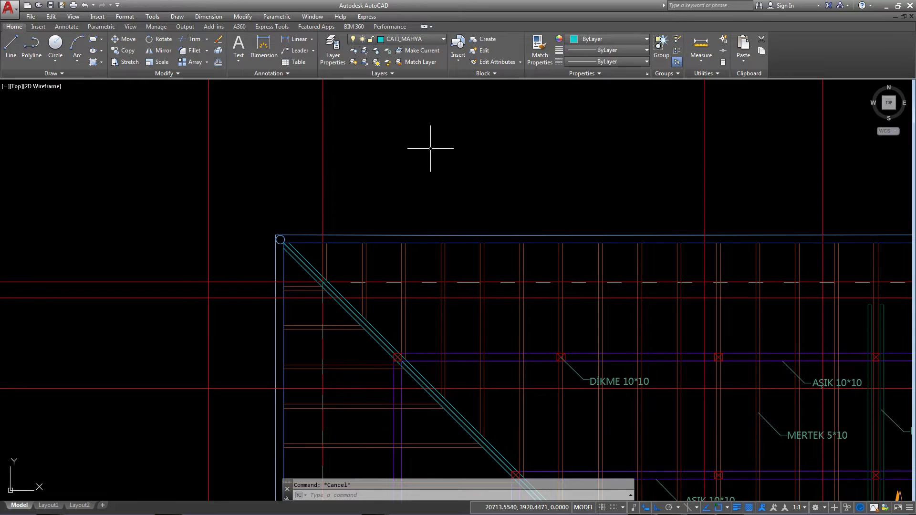
Step: Set CATI_YAZILARI as the current layer
middle_click_drag(615, 380, 519, 391)
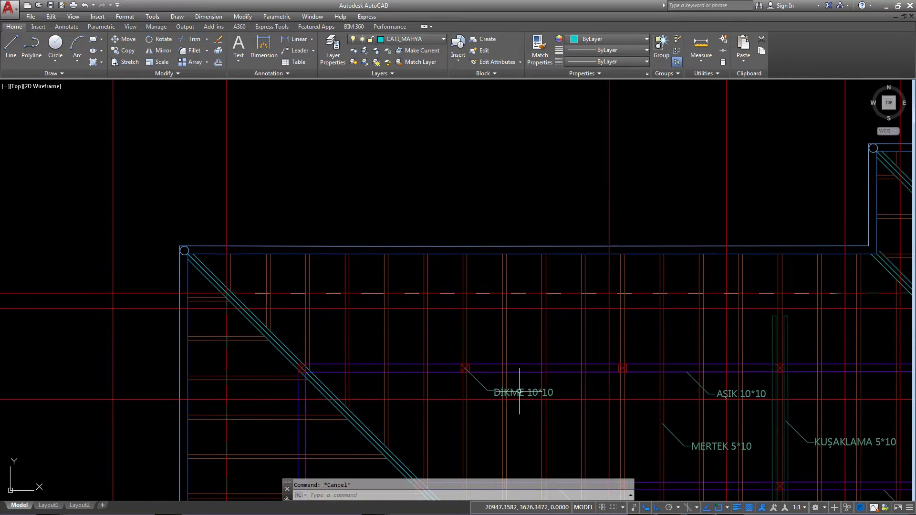
left_click(420, 40)
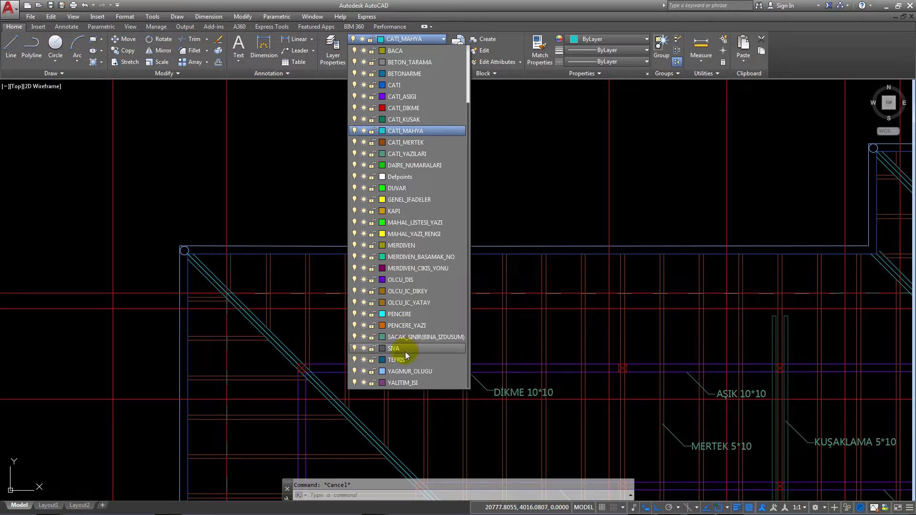
left_click(413, 154)
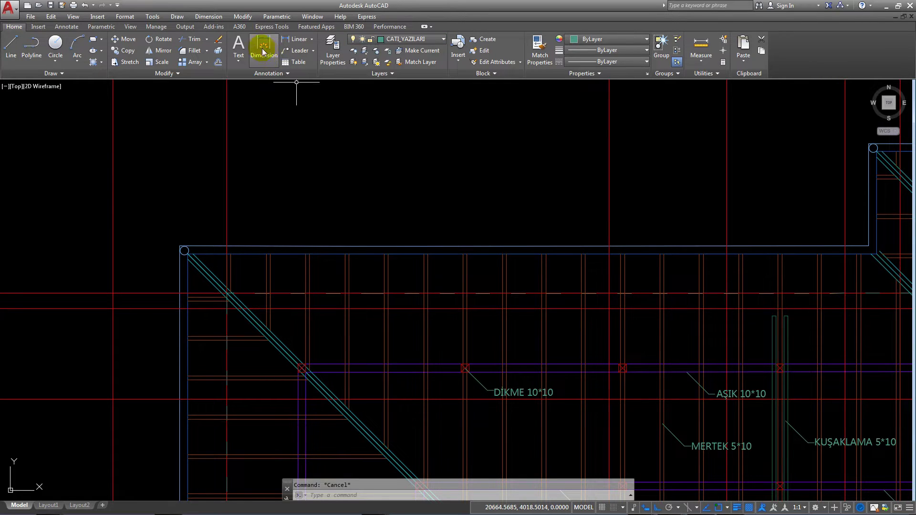
Step: Create a multiline downspout label ending 'İndirme Borusu' above the top-left roof corner
left_click(238, 47)
scroll(270, 244, "up", 1)
scroll(347, 239, "up", 3)
left_click(359, 224)
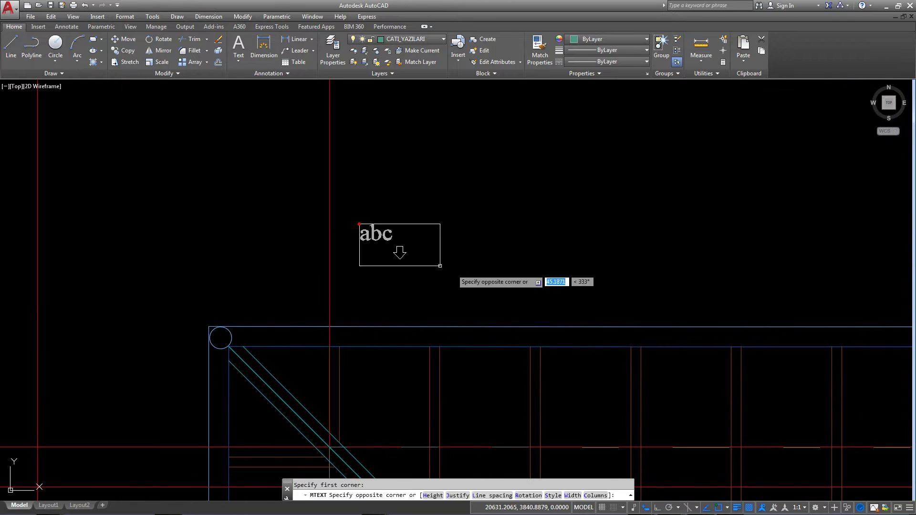
left_click(595, 260)
type("Yağmu")
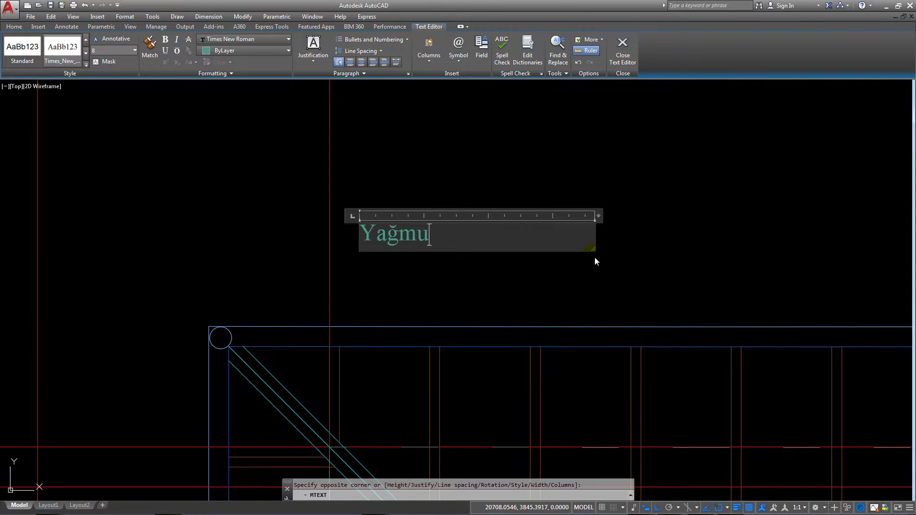
type("r İndirme Bos")
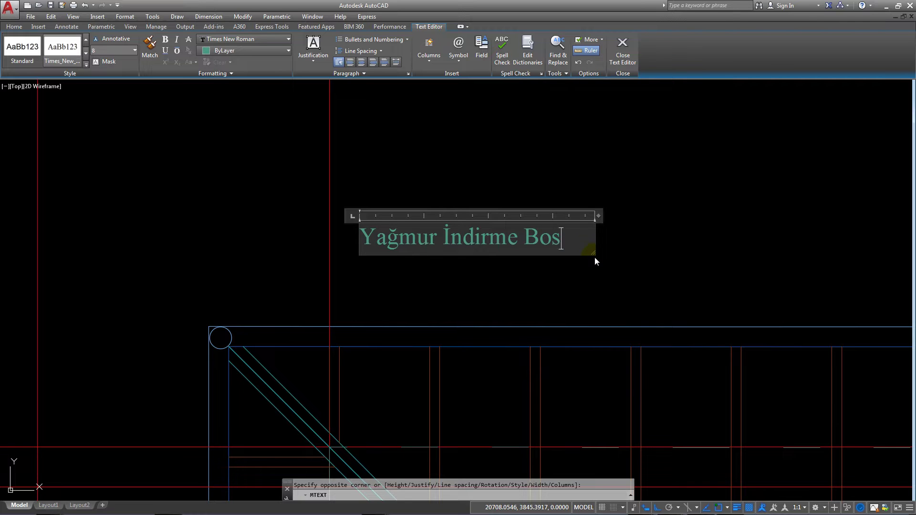
key("BackSpace")
type("rusu")
left_click(651, 215)
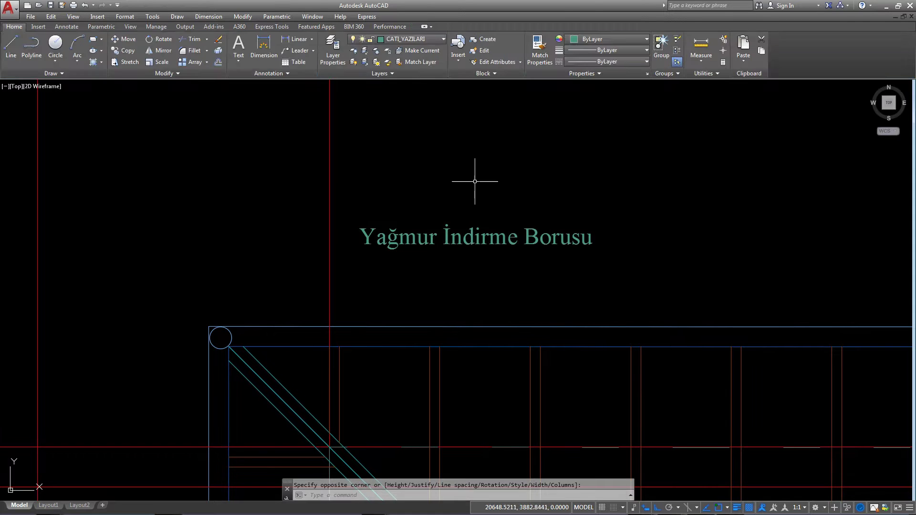
Step: Reword the label to 'Yağmur İniş Borusu'
double_click(478, 233)
left_click_drag(519, 234, 494, 237)
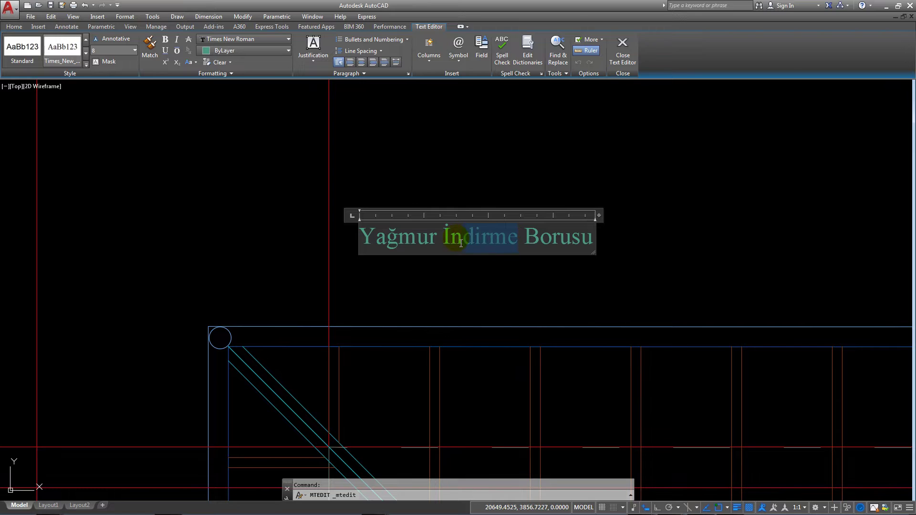
type("ş")
left_click(580, 267)
double_click(544, 235)
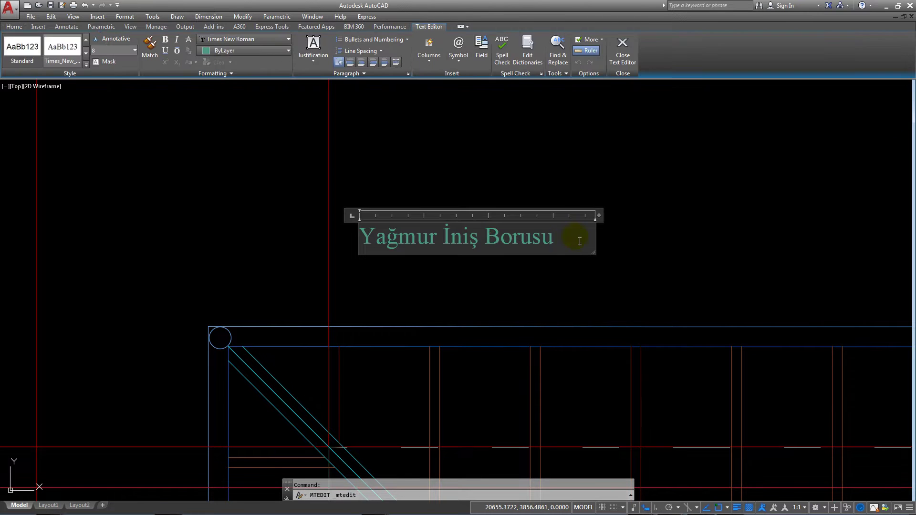
left_click(623, 50)
left_click(398, 234)
type("m")
key("Return")
Step: Move the label toward the roof edge with Ortho turned on
left_click(395, 229)
scroll(267, 338, "up", 2)
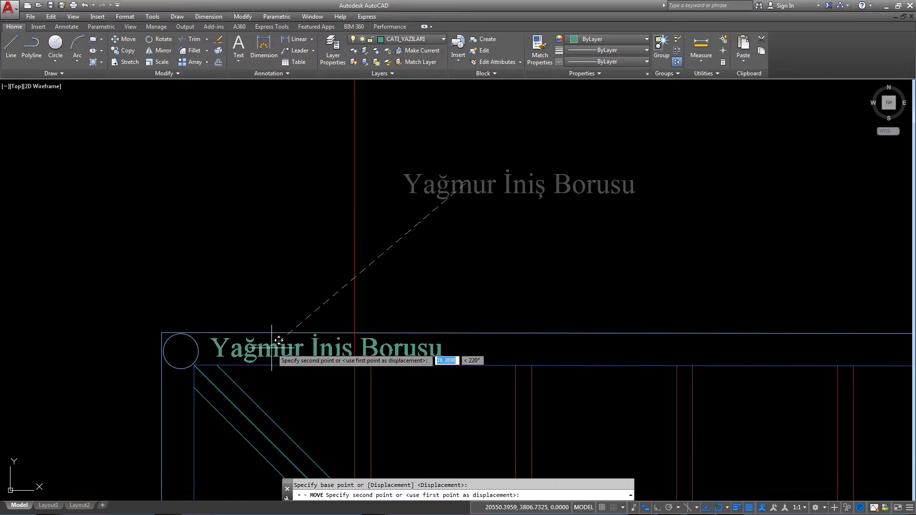
scroll(270, 348, "up", 2)
scroll(269, 340, "up", 1)
scroll(269, 348, "down", 4)
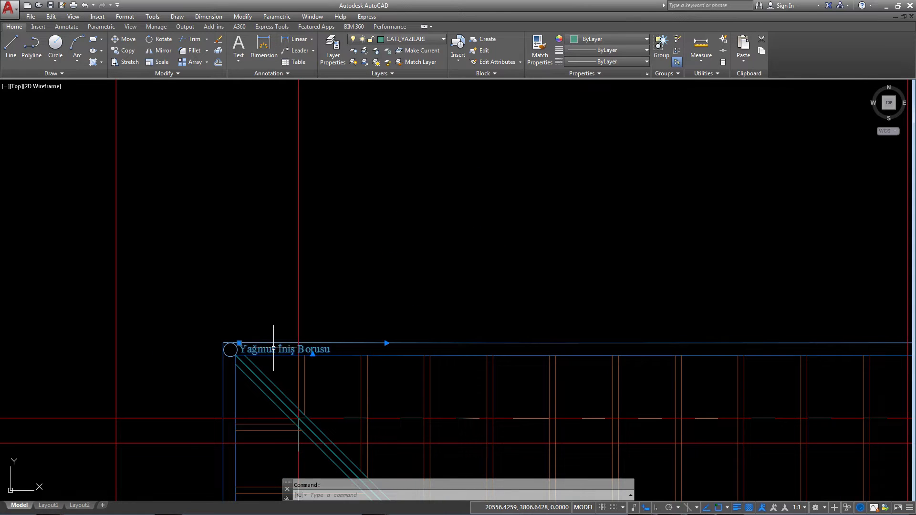
scroll(245, 390, "up", 4)
key("F8")
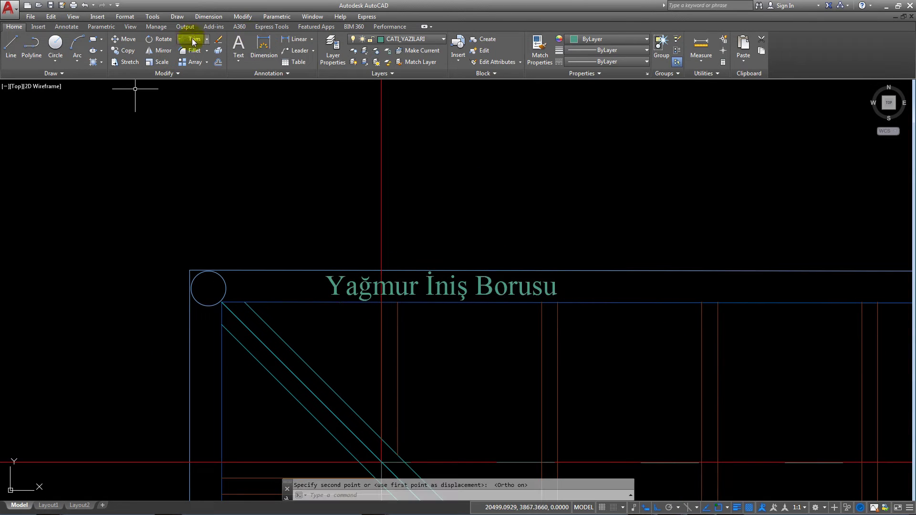
Step: Draw a short horizontal leader line from the corner circle's centre toward the label
left_click(32, 58)
left_click(208, 288)
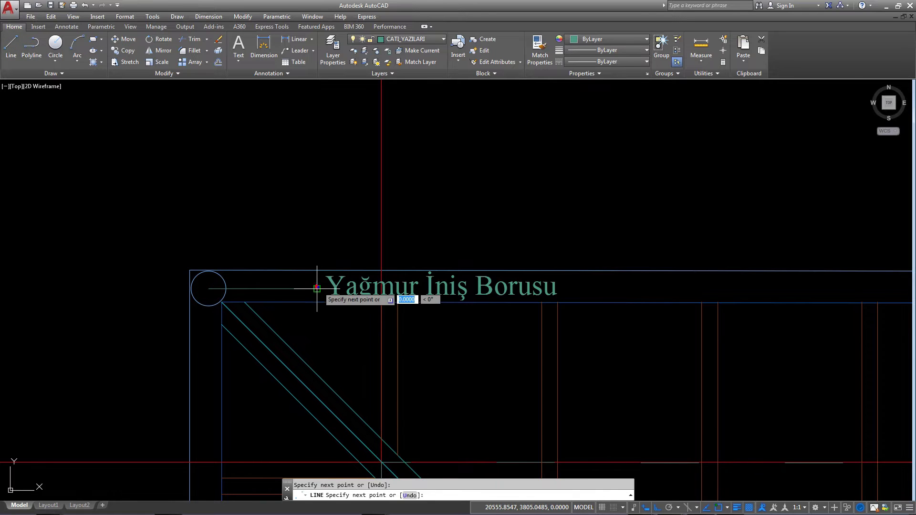
scroll(329, 290, "down", 4)
scroll(343, 307, "up", 4)
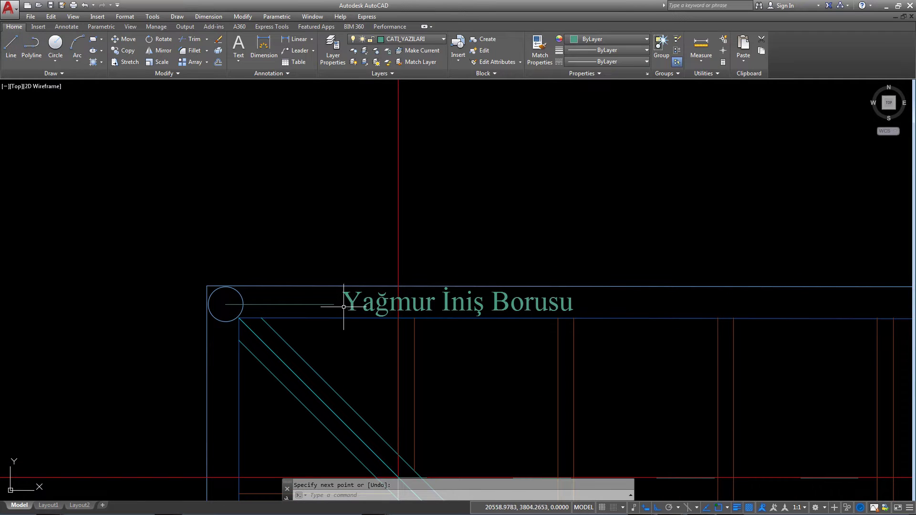
left_click(294, 303)
key("Return")
Step: Adjust the leader's end and set the label down right beside it
left_click(351, 299)
left_click(350, 300)
type("m")
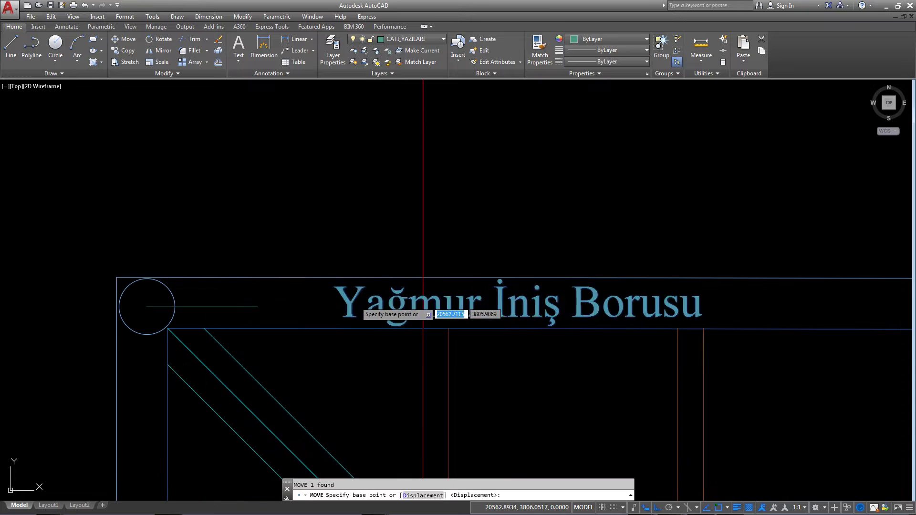
key("Return")
scroll(334, 296, "down", 4)
scroll(302, 286, "up", 8)
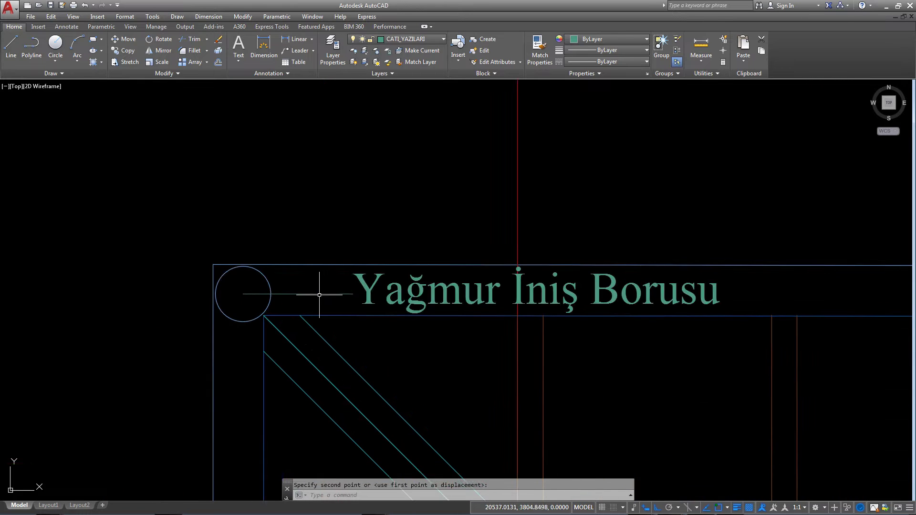
left_click(352, 294)
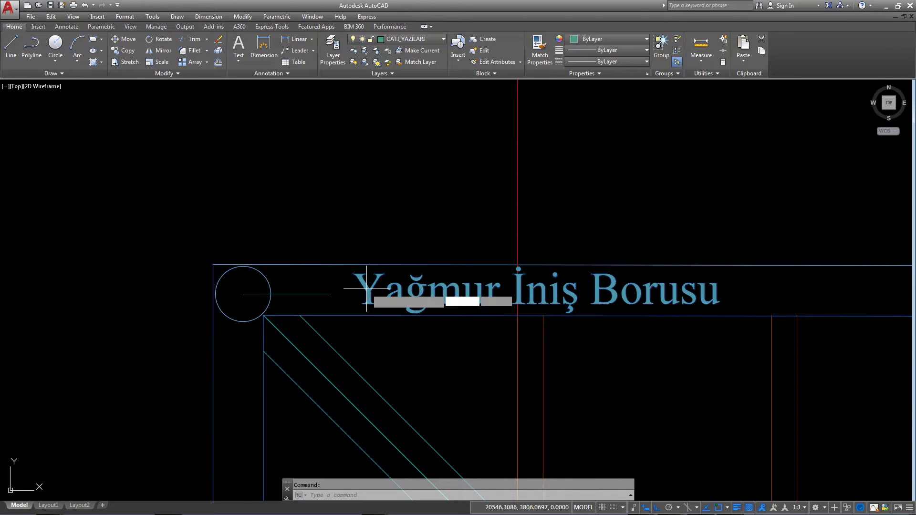
scroll(366, 288, "up", 3)
left_click(334, 286)
Step: Reopen the label to check its text, then close without changes
scroll(307, 291, "down", 5)
left_click(296, 296)
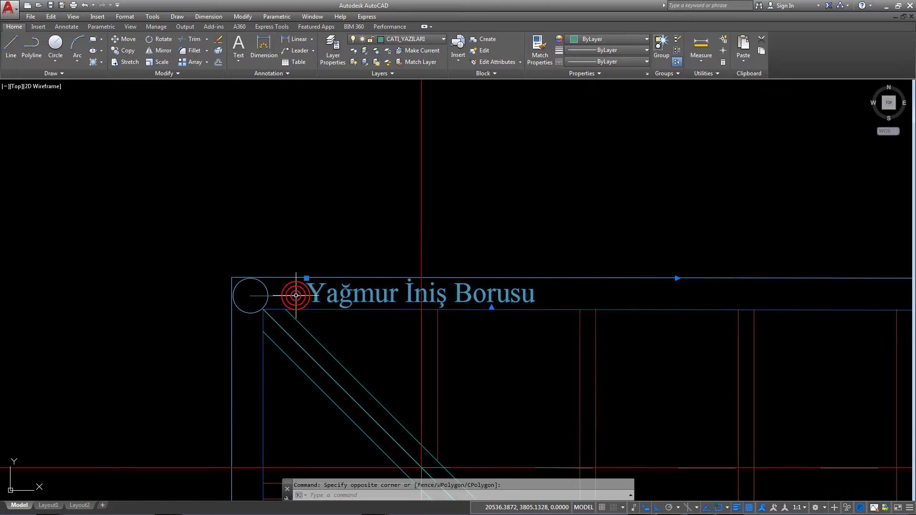
double_click(295, 295)
key("Escape")
scroll(334, 287, "down", 4)
Step: Copy the Yağmur İniş Borusu label and circle from the circle centre to another roof corner
scroll(364, 288, "down", 2)
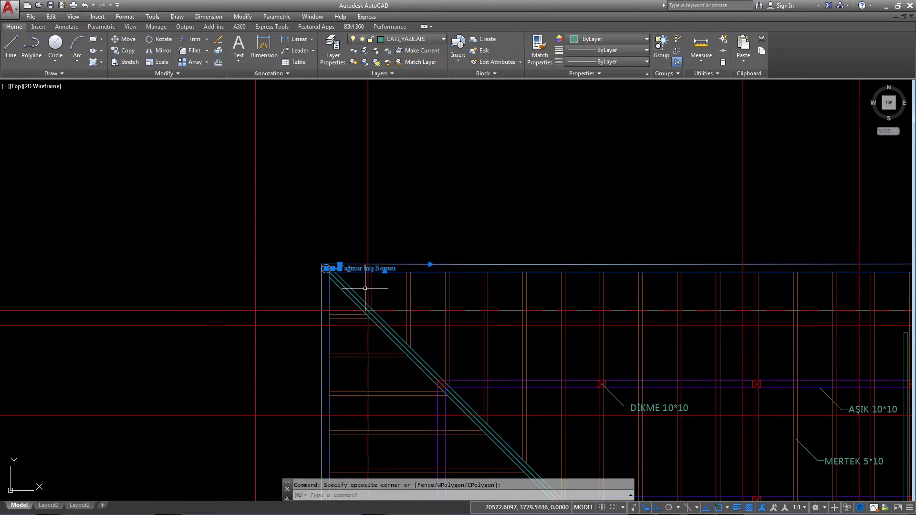
scroll(365, 288, "down", 3)
type("o")
key("Return")
scroll(200, 241, "up", 3)
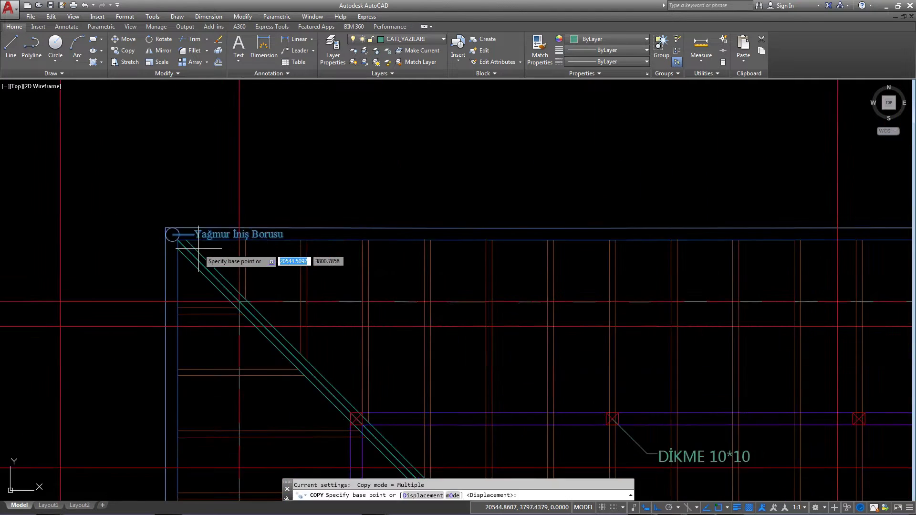
left_click(159, 208)
scroll(143, 307, "down", 2)
scroll(564, 220, "up", 3)
scroll(563, 219, "up", 1)
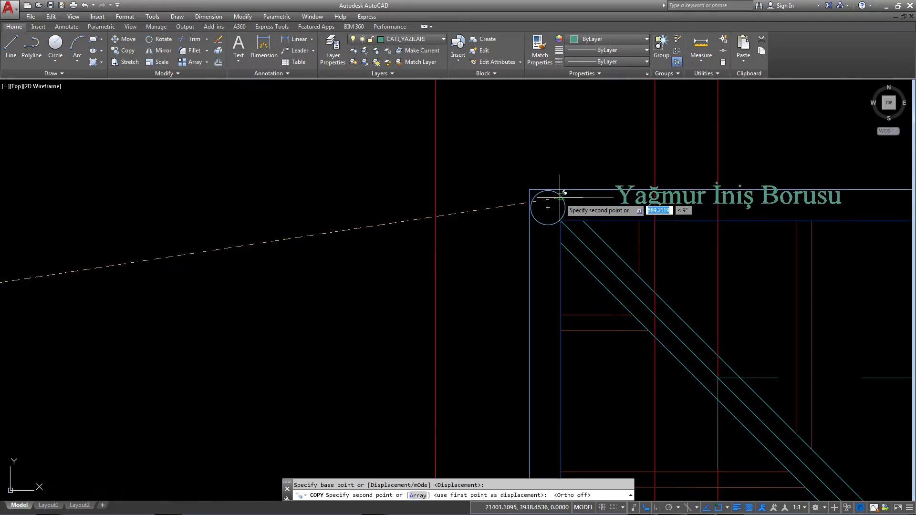
scroll(548, 207, "down", 2)
left_click(548, 207)
scroll(676, 280, "down", 3)
scroll(663, 233, "up", 2)
scroll(663, 234, "down", 3)
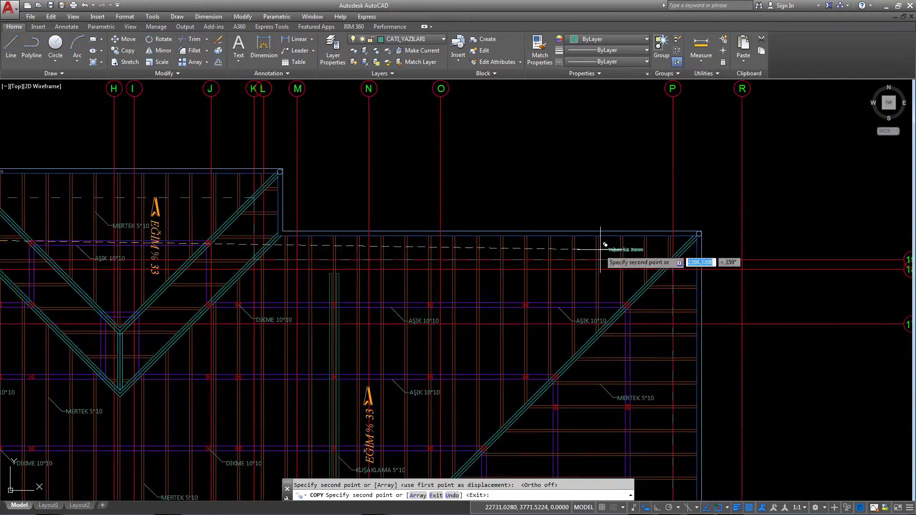
scroll(333, 255, "up", 1)
scroll(475, 184, "up", 2)
scroll(369, 231, "up", 3)
scroll(369, 231, "down", 3)
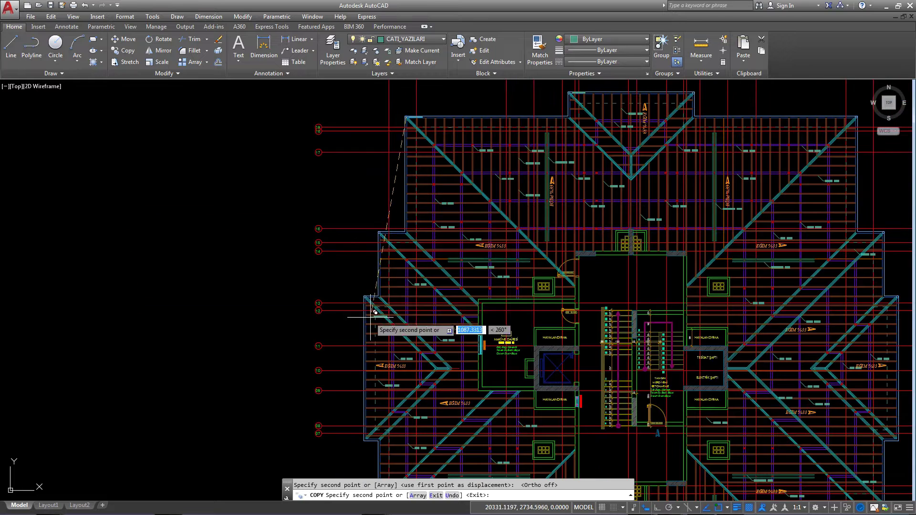
scroll(338, 300, "up", 4)
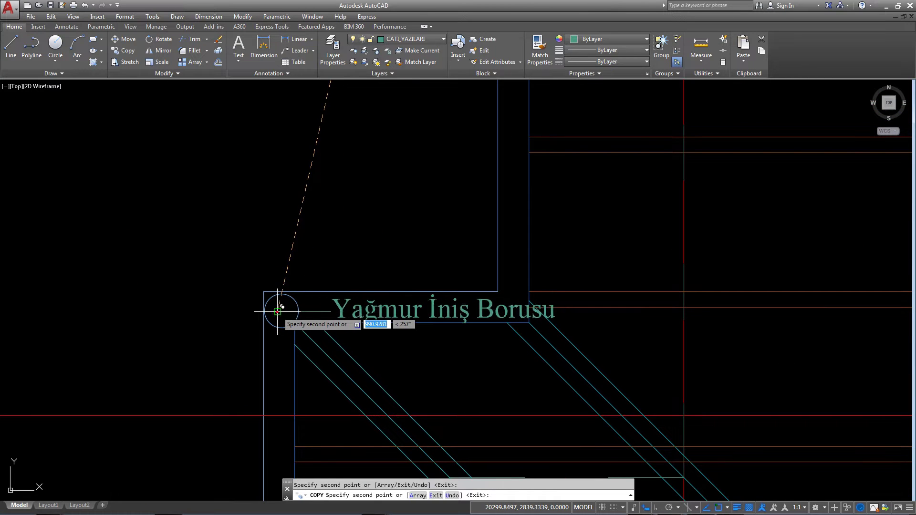
key("Escape")
Step: Adjust the copied label's leader line endpoint against the circle, then clear the grips
left_click(331, 311)
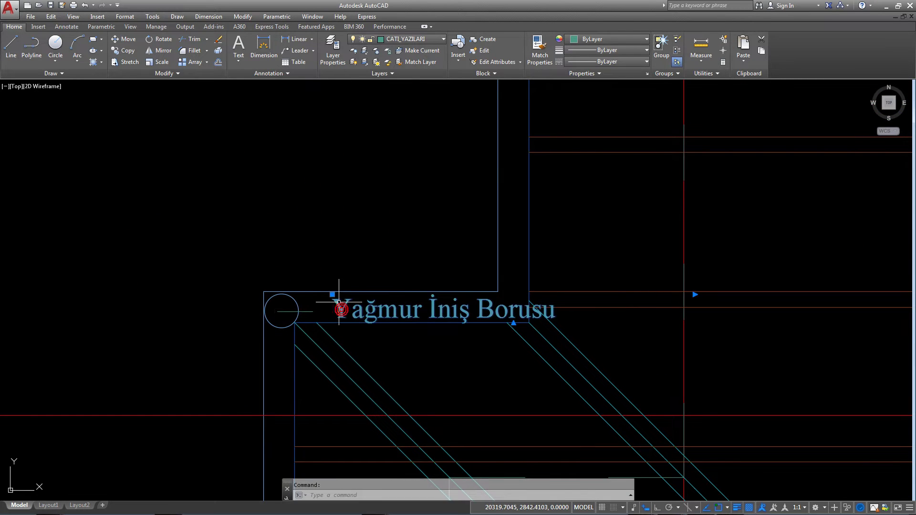
scroll(370, 309, "up", 4)
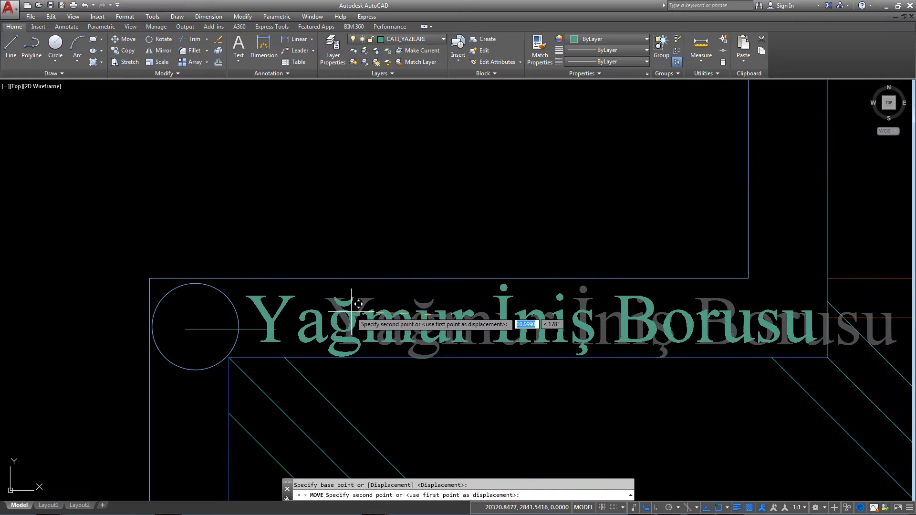
key("Escape")
scroll(286, 327, "down", 3)
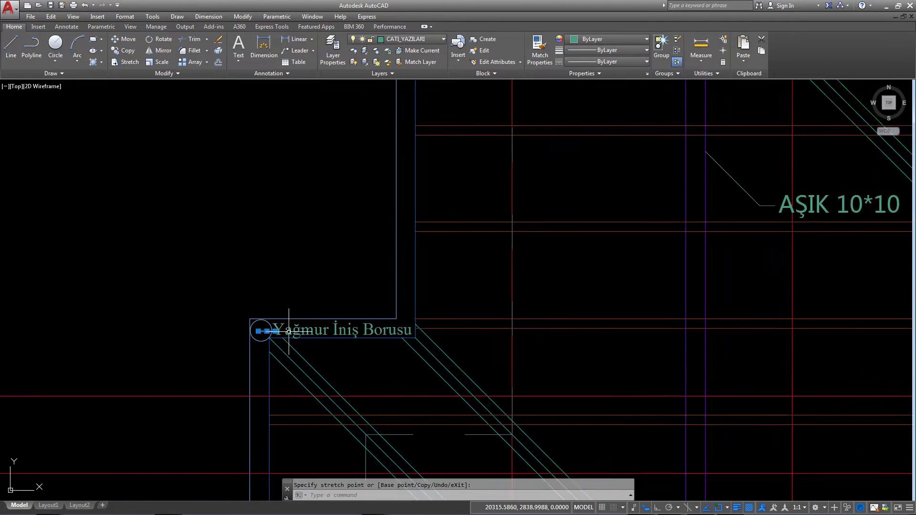
scroll(371, 311, "down", 3)
key("Escape")
Step: Pan to the top-left roof corner and select its downspout label and circle for mirroring
scroll(367, 210, "down", 3)
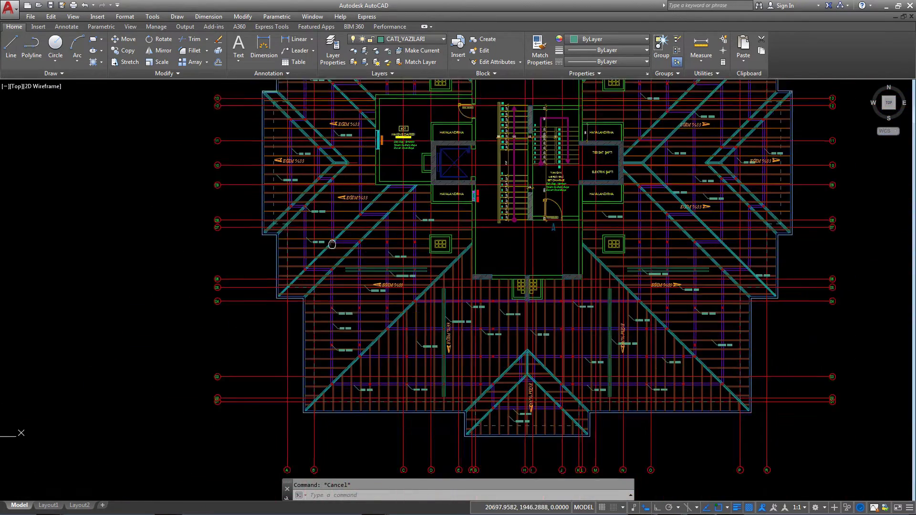
scroll(286, 333, "up", 3)
scroll(286, 334, "up", 4)
scroll(229, 337, "up", 1)
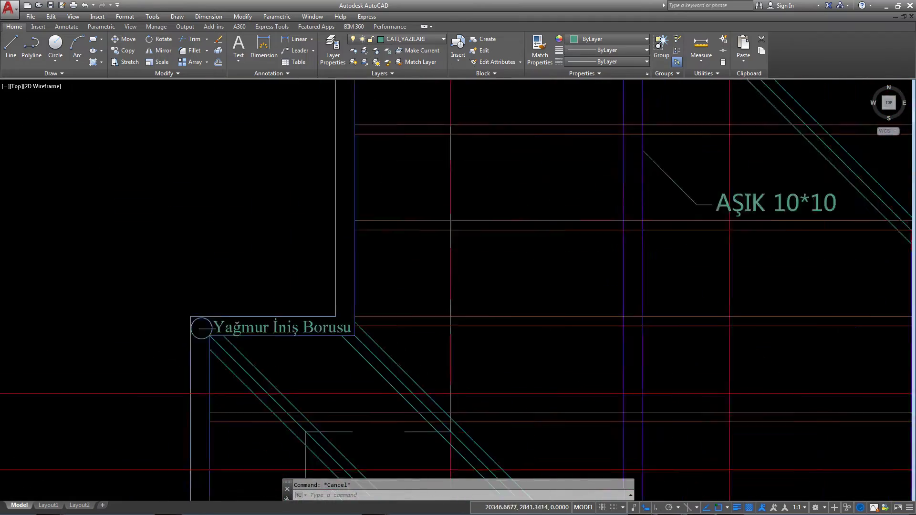
scroll(229, 336, "down", 4)
scroll(184, 374, "up", 1)
middle_click_drag(184, 374, 96, 366)
scroll(286, 113, "up", 5)
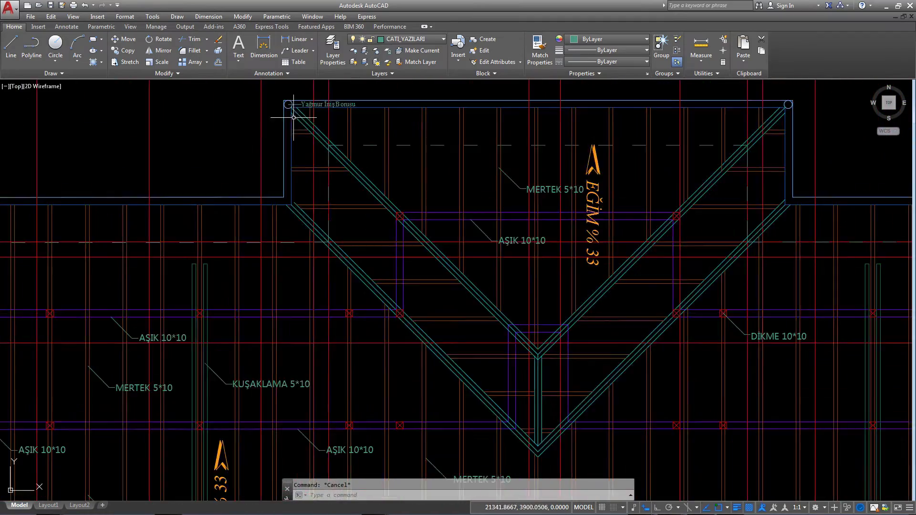
middle_click_drag(287, 112, 229, 248)
scroll(225, 247, "up", 5)
left_click(225, 247)
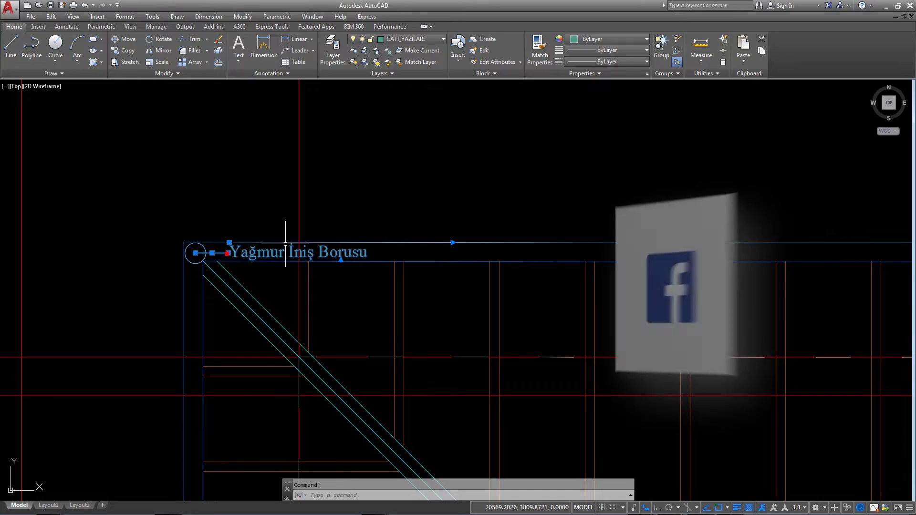
left_click(157, 50)
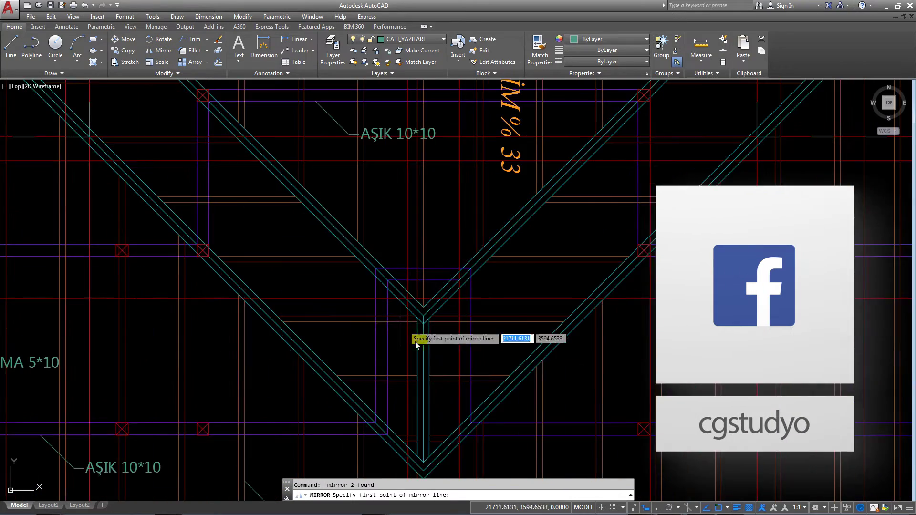
Step: Mirror the label and circle about a vertical line, keeping the original
left_click(419, 351)
left_click(419, 327)
key("Return")
scroll(591, 263, "down", 5)
scroll(590, 263, "up", 5)
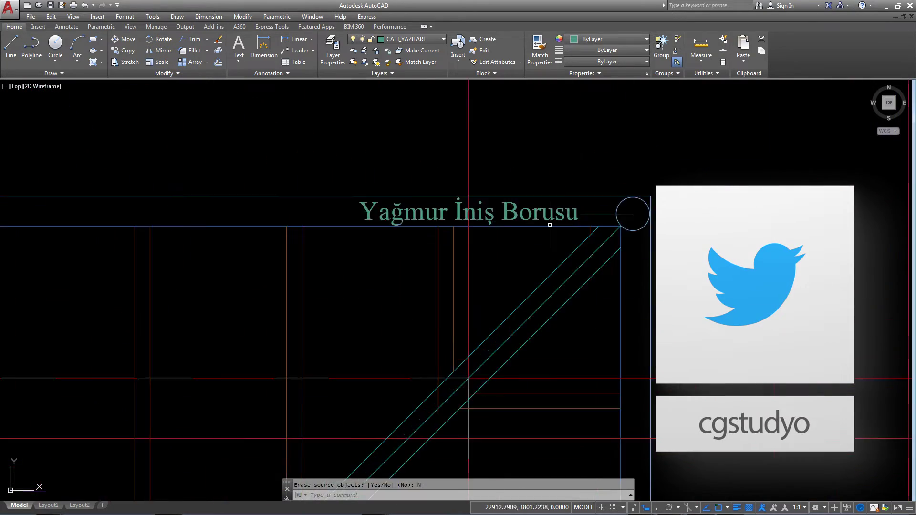
scroll(388, 147, "down", 3)
scroll(404, 159, "down", 2)
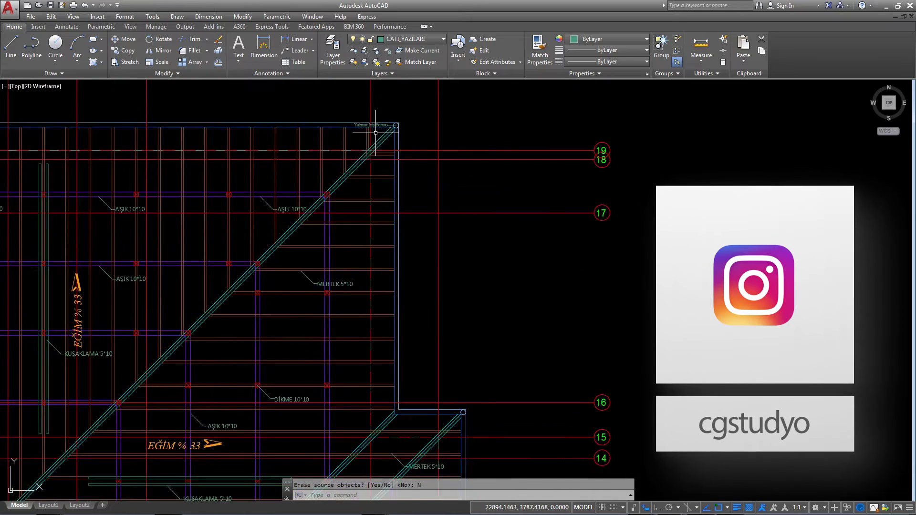
scroll(362, 103, "up", 10)
Step: Select the mirrored label and circle and copy it toward the corner near grid 16
left_click(420, 115)
type("o")
key("Return")
left_click(421, 117)
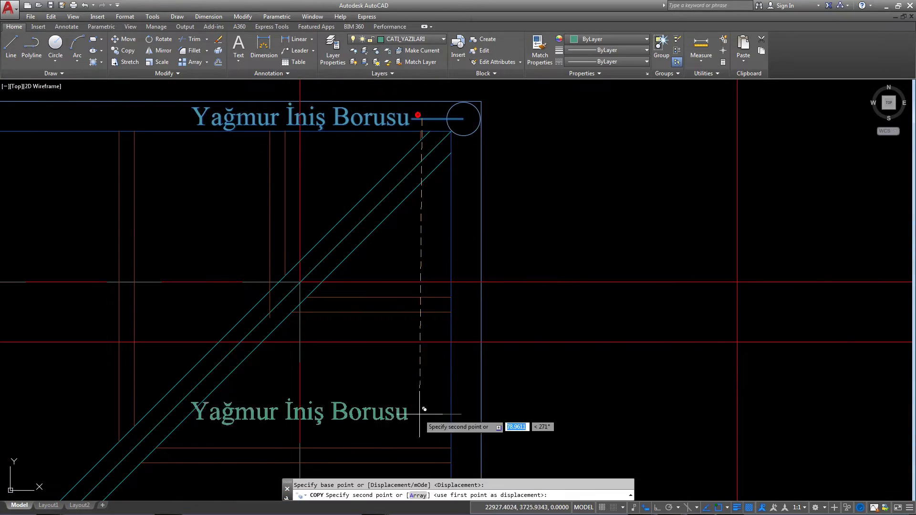
scroll(458, 307, "down", 5)
middle_click_drag(458, 306, 460, 221)
scroll(525, 326, "up", 6)
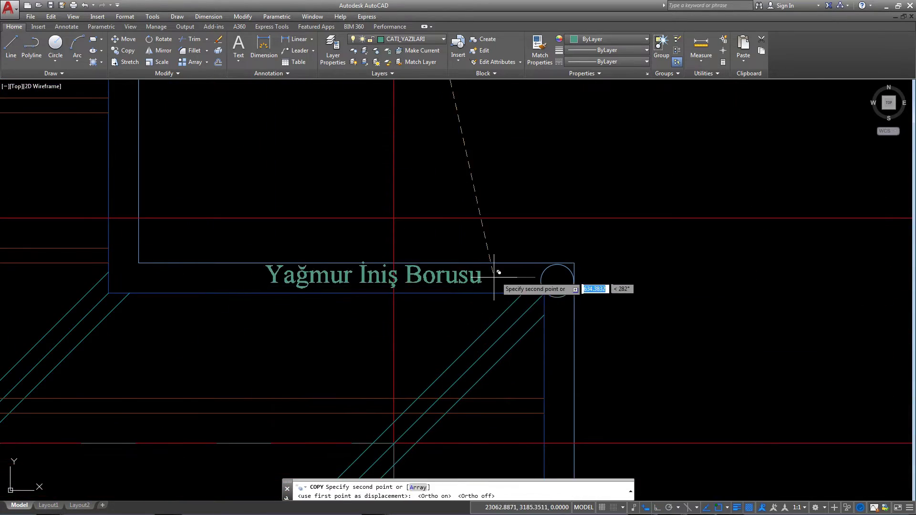
scroll(518, 275, "down", 6)
Step: Place the mirrored label copy at the roof corner by grid line 16
left_click(527, 277)
key("Escape")
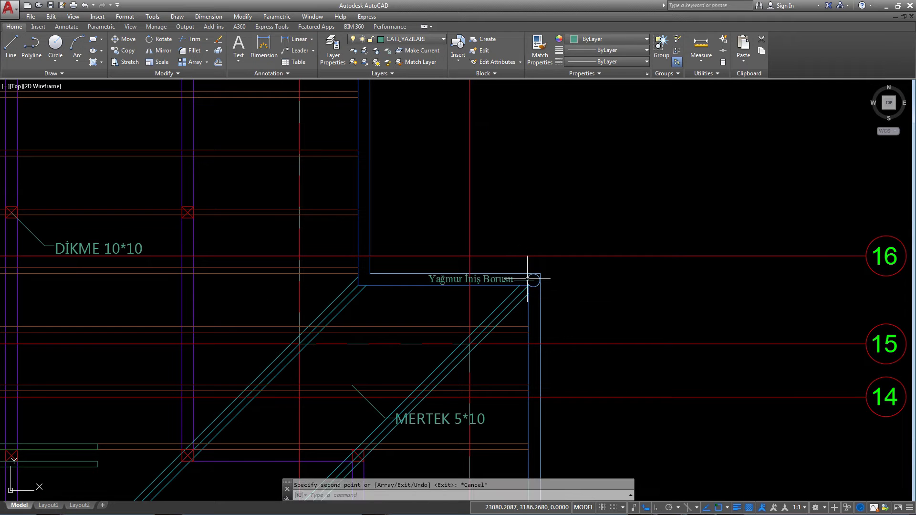
scroll(528, 277, "up", 6)
scroll(520, 271, "up", 1)
left_click(441, 277)
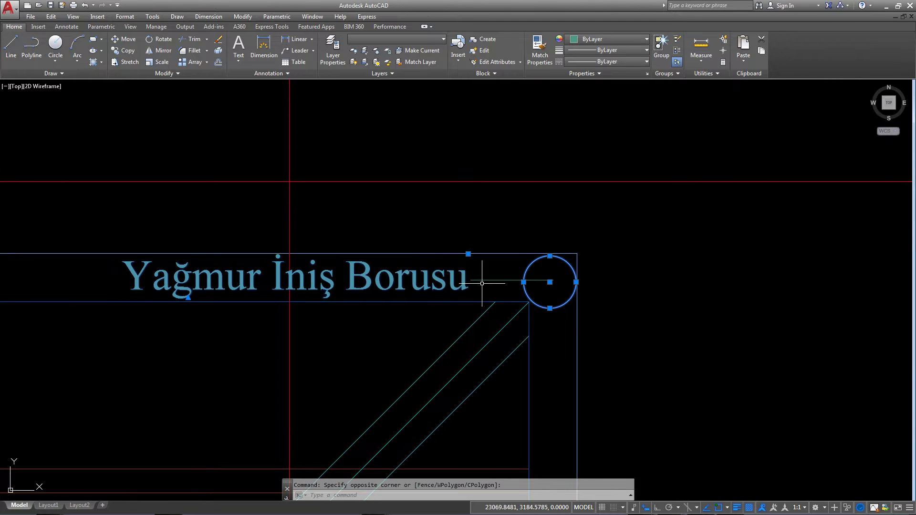
scroll(484, 272, "down", 2)
scroll(388, 317, "down", 3)
scroll(388, 178, "down", 2)
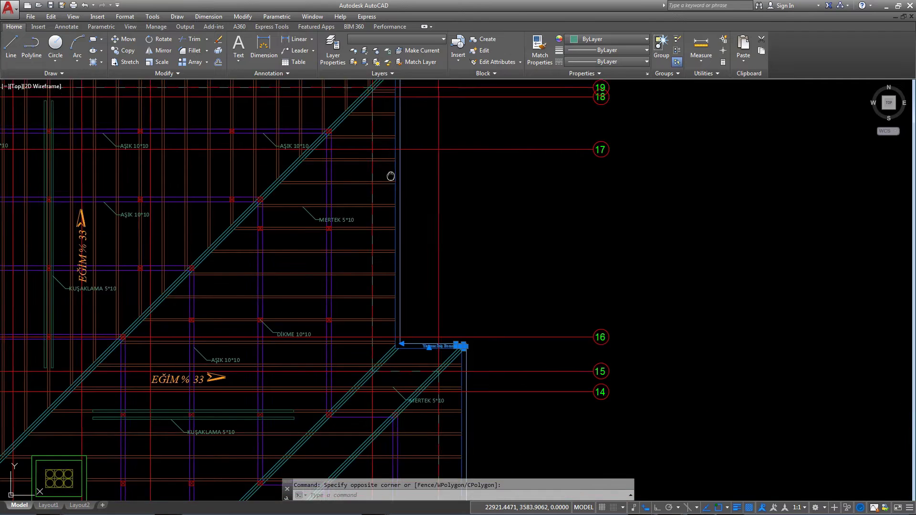
scroll(385, 143, "up", 3)
key("Escape")
scroll(454, 266, "up", 4)
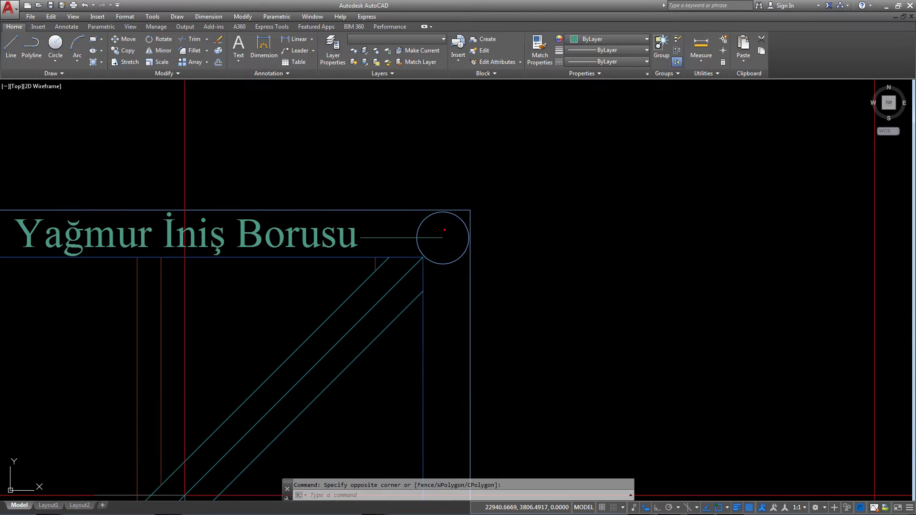
Step: Select the Yağmur İniş Borusu text and circle at the left corner near grid 13
left_click(320, 248)
scroll(278, 244, "down", 3)
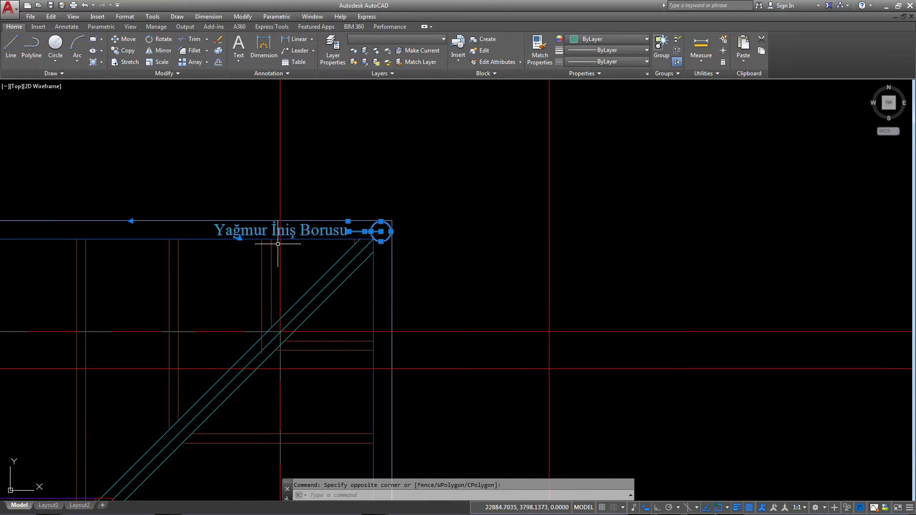
scroll(263, 228, "down", 1)
scroll(267, 224, "down", 2)
scroll(287, 220, "down", 2)
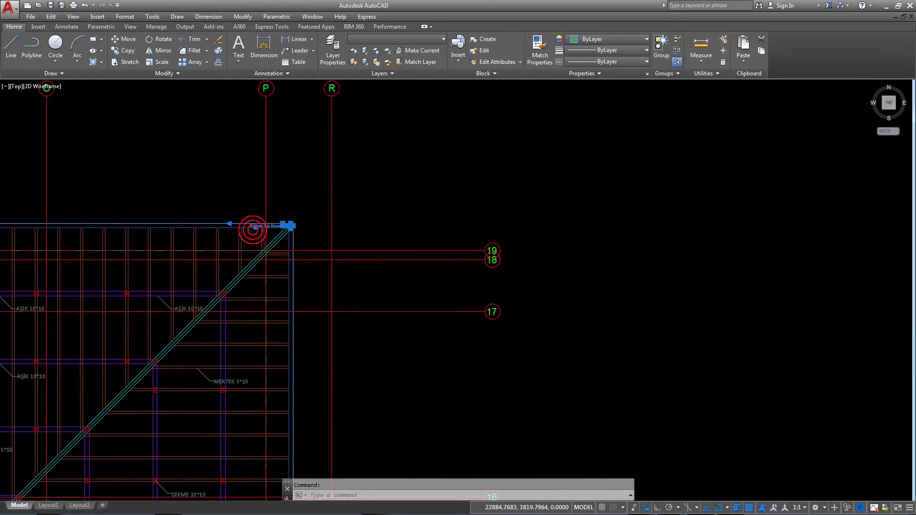
scroll(399, 266, "down", 1)
scroll(157, 251, "up", 6)
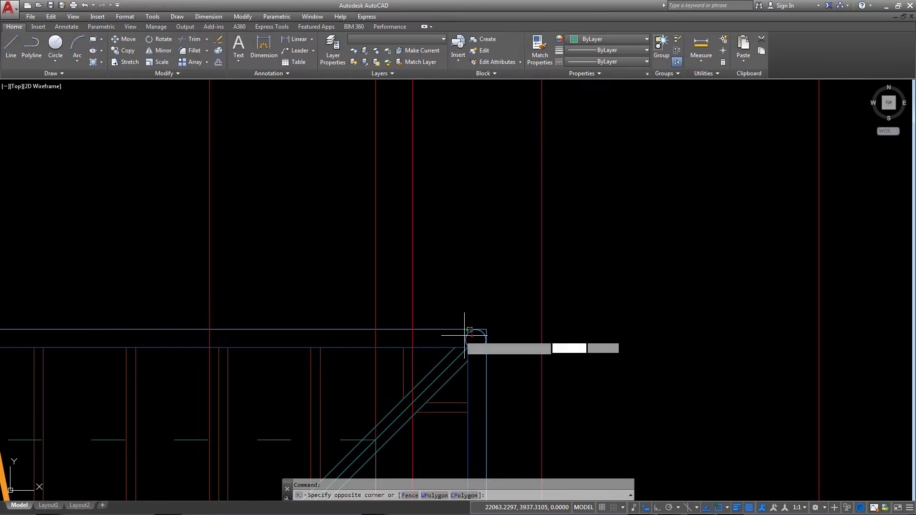
left_click(437, 335)
mouse_move(181, 321)
middle_mouse_down()
mouse_move(610, 292)
mouse_move(257, 309)
middle_mouse_up()
scroll(279, 275, "up", 4)
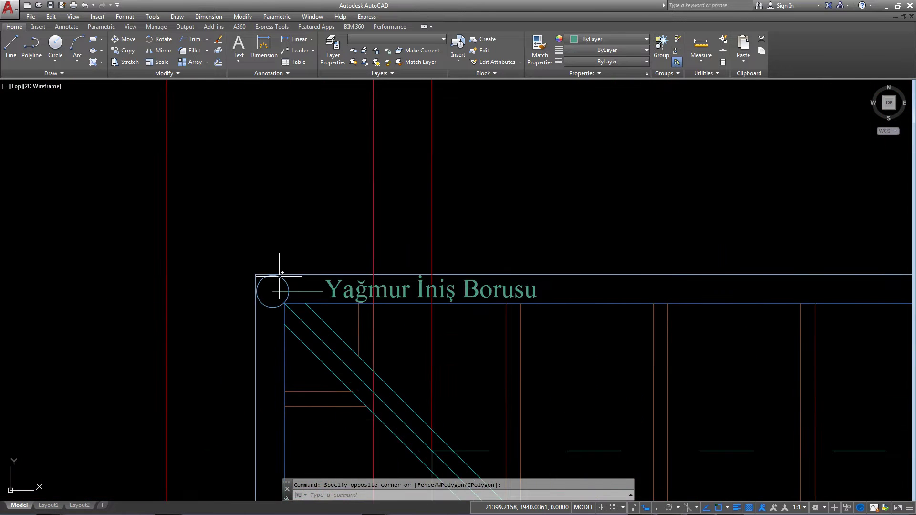
left_click(269, 293)
scroll(272, 292, "down", 3)
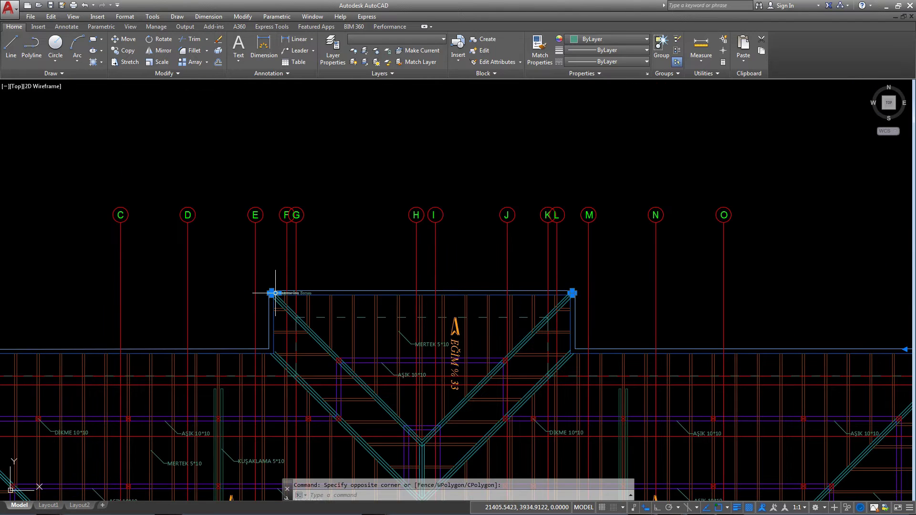
Step: Window-select the downspout label and circle at the left downpipe corner beside grids 12 and 13
middle_click_drag(68, 333, 337, 261)
scroll(107, 275, "up", 4)
middle_click_drag(108, 275, 377, 291)
scroll(382, 293, "up", 3)
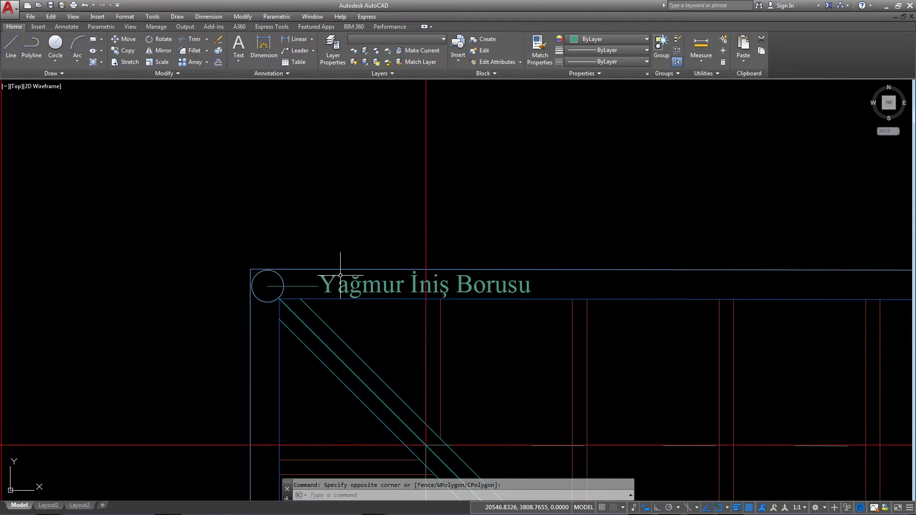
left_click(258, 288)
left_click(258, 288)
scroll(259, 288, "down", 5)
scroll(274, 289, "down", 2)
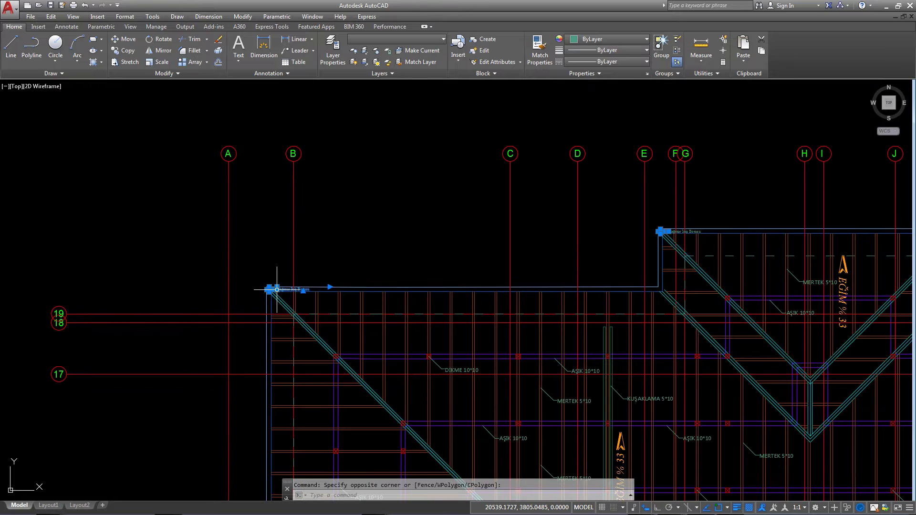
mouse_move(268, 345)
middle_mouse_down()
mouse_move(403, 255)
mouse_move(403, 115)
middle_mouse_up()
scroll(274, 231, "up", 4)
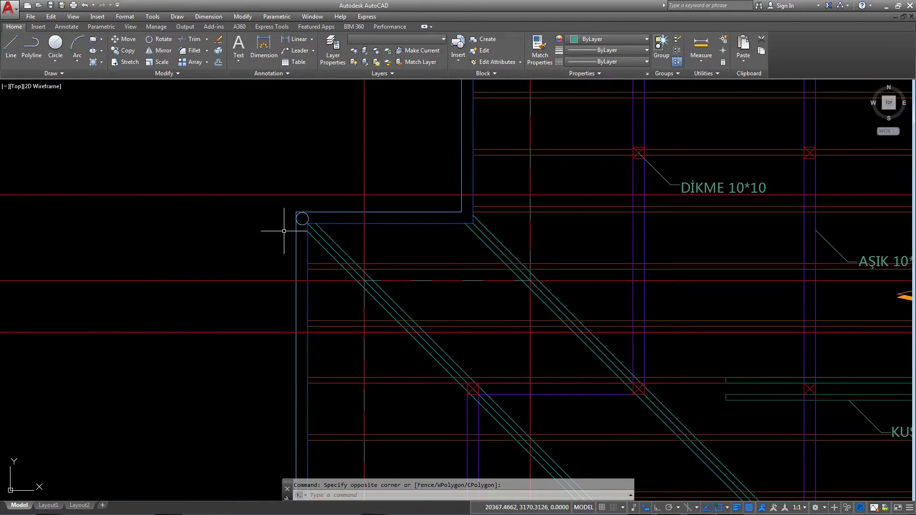
scroll(314, 211, "up", 2)
left_click(323, 210)
Step: Zoom out to check the whole roof plan, centring the left wing
scroll(322, 210, "down", 4)
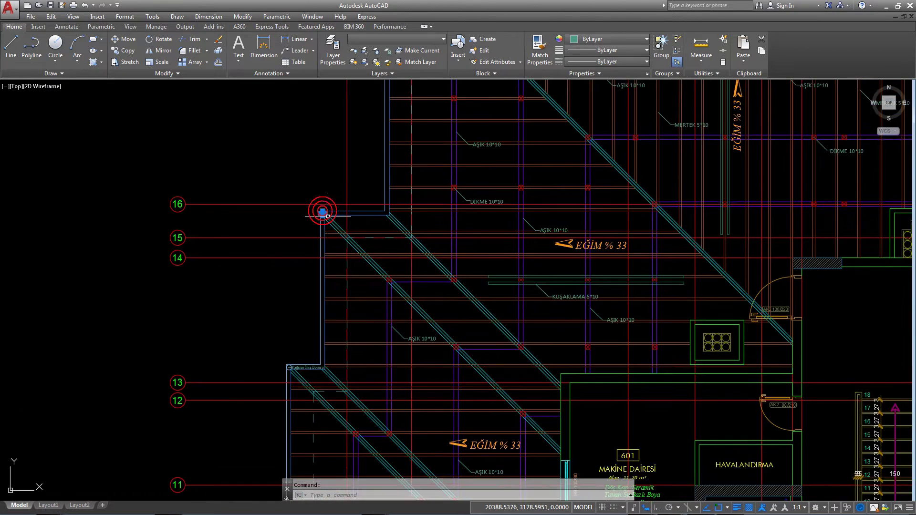
middle_click_drag(316, 343, 316, 272)
scroll(316, 259, "up", 4)
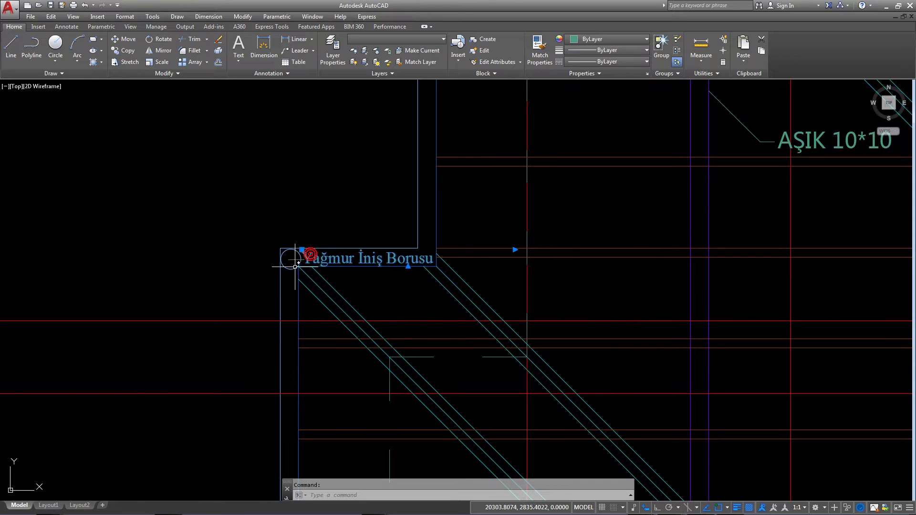
scroll(295, 264, "up", 3)
scroll(289, 250, "down", 6)
middle_click_drag(290, 249, 290, 112)
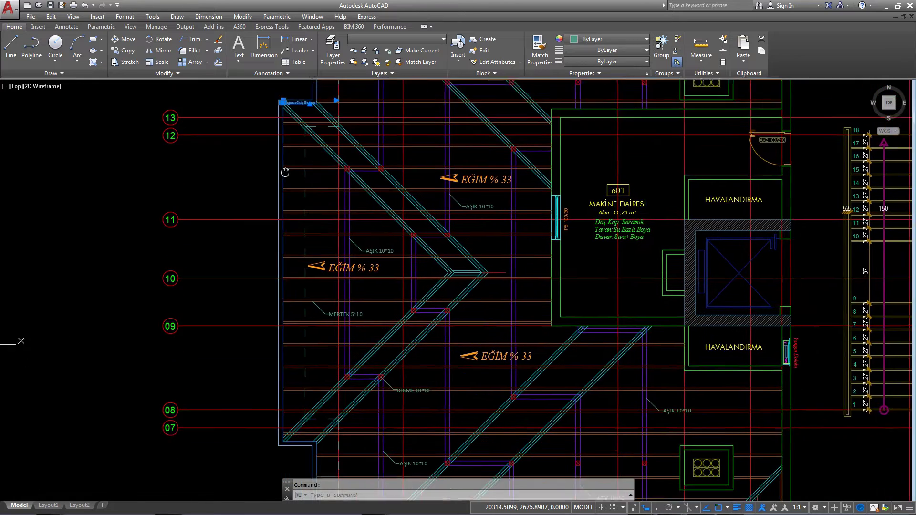
middle_click_drag(303, 357, 302, 287)
scroll(334, 282, "down", 2)
middle_click_drag(386, 244, 237, 283)
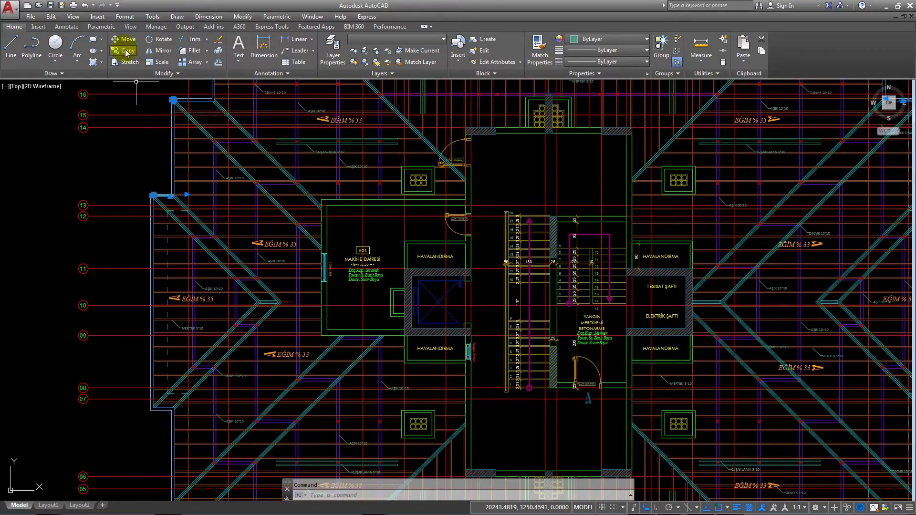
Step: Mirror the selected downspout label, keeping the original
left_click(155, 50)
scroll(259, 314, "up", 8)
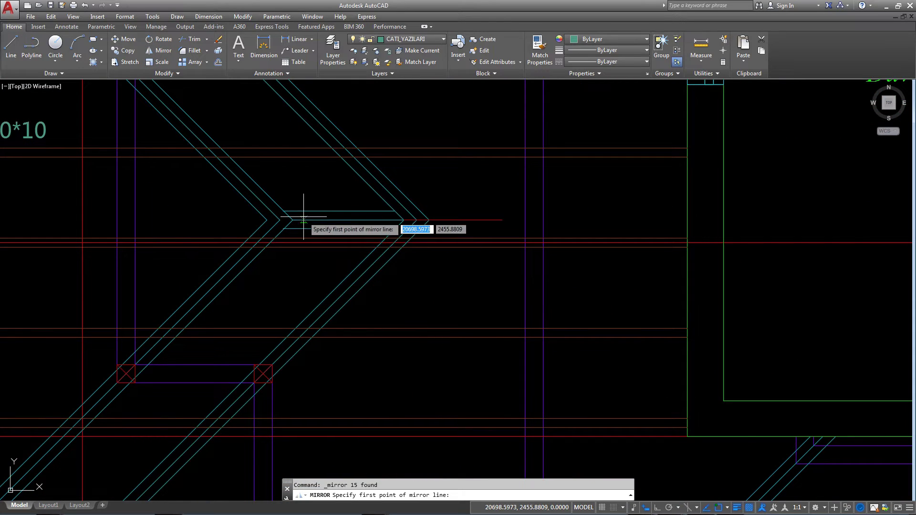
left_click(304, 217)
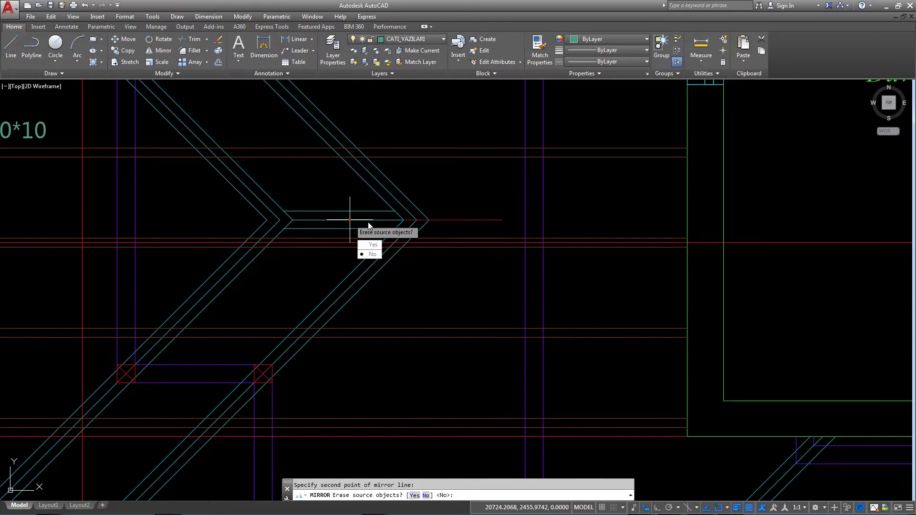
left_click(372, 254)
scroll(358, 215, "down", 6)
scroll(310, 334, "up", 3)
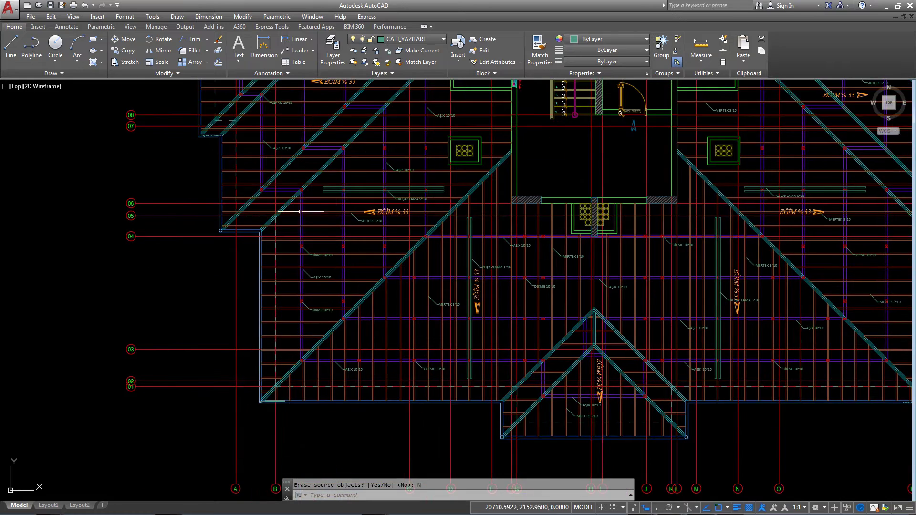
scroll(286, 389, "up", 2)
middle_click_drag(286, 389, 306, 154)
scroll(315, 267, "up", 2)
scroll(315, 267, "up", 2)
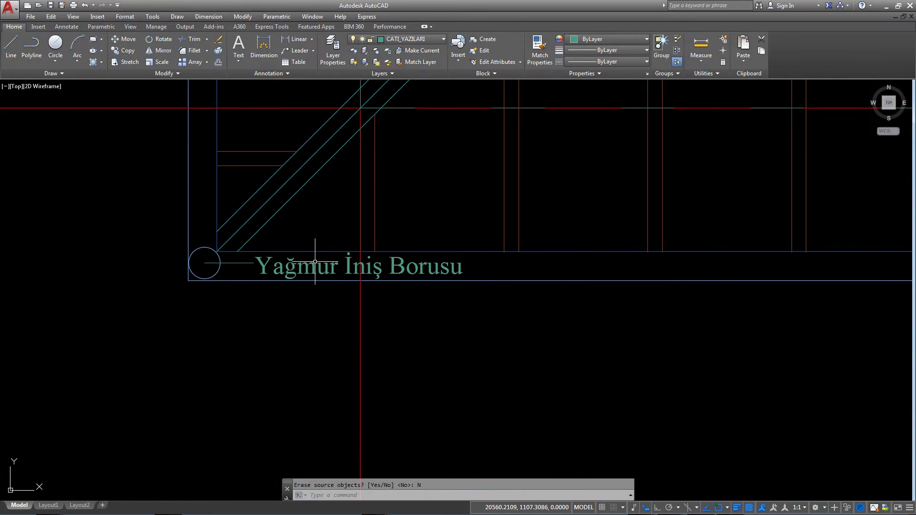
scroll(313, 265, "down", 1)
scroll(174, 270, "down", 2)
scroll(602, 288, "down", 2)
scroll(418, 286, "up", 3)
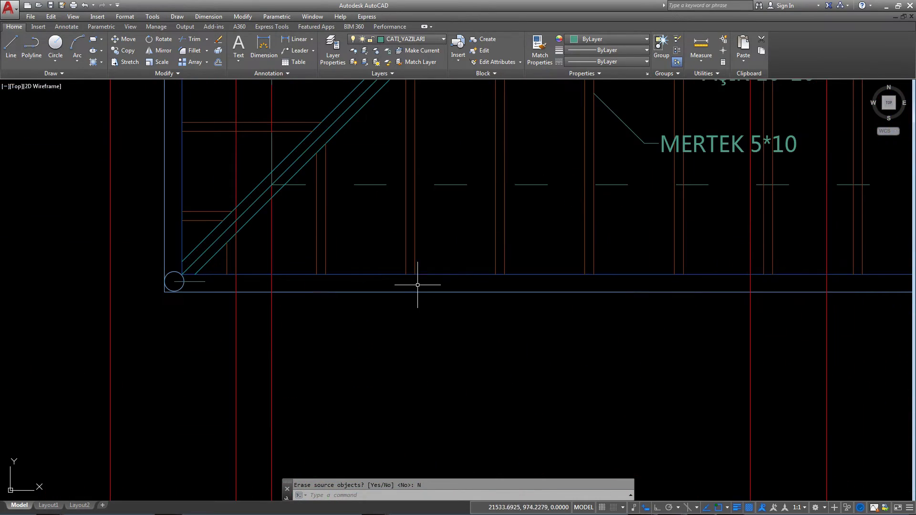
scroll(402, 279, "down", 1)
scroll(545, 272, "down", 2)
middle_click_drag(342, 185, 254, 234)
middle_click_drag(572, 231, 265, 231)
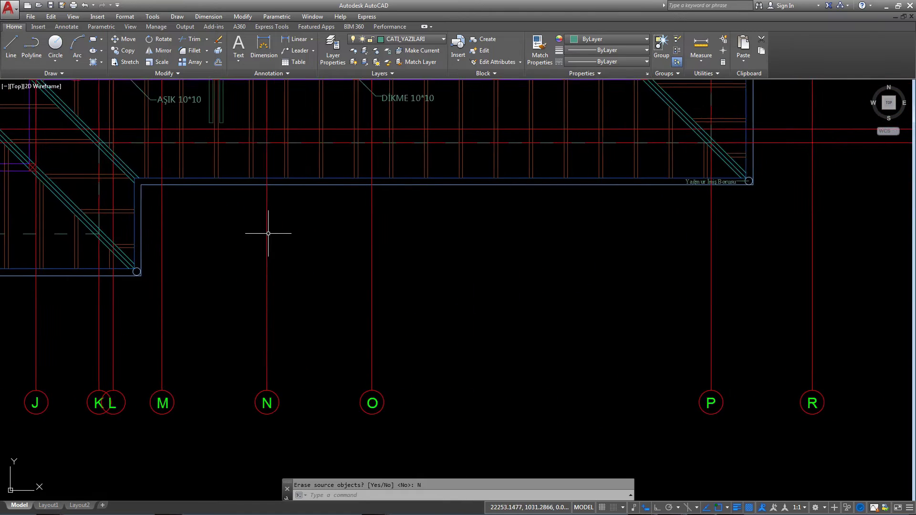
scroll(495, 219, "down", 2)
scroll(445, 217, "up", 8)
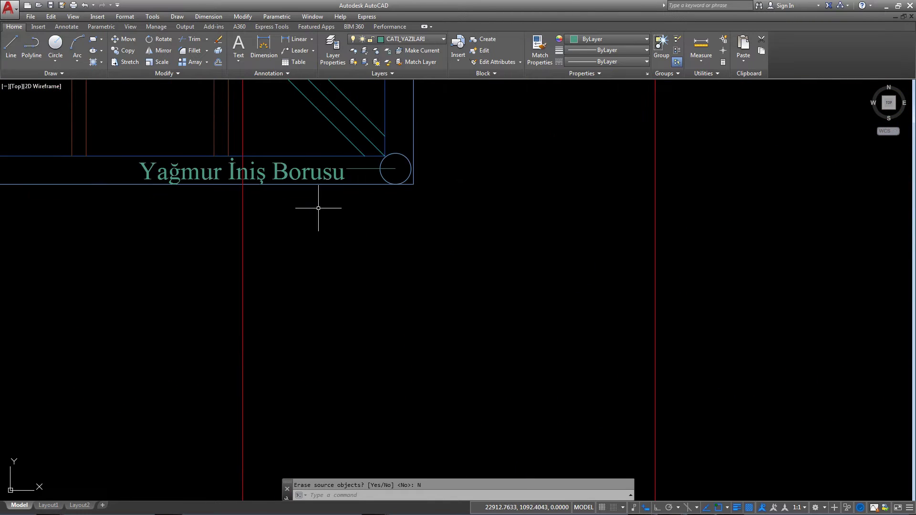
type("co")
Step: Copy the label and circle to the downpipe corner near grid lines E–F
key("Return")
left_click(317, 169)
scroll(286, 239, "down", 8)
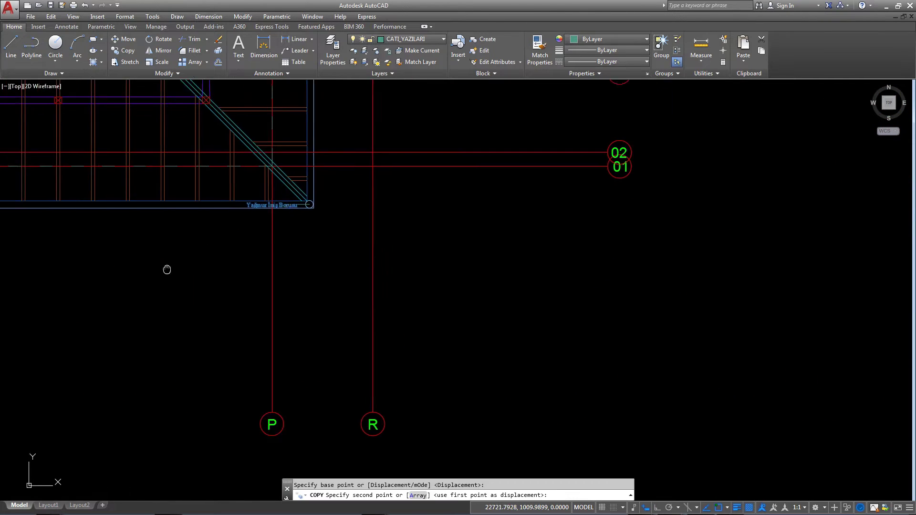
middle_click_drag(175, 279, 715, 268)
middle_click_drag(48, 267, 203, 265)
scroll(203, 269, "up", 3)
scroll(190, 286, "up", 3)
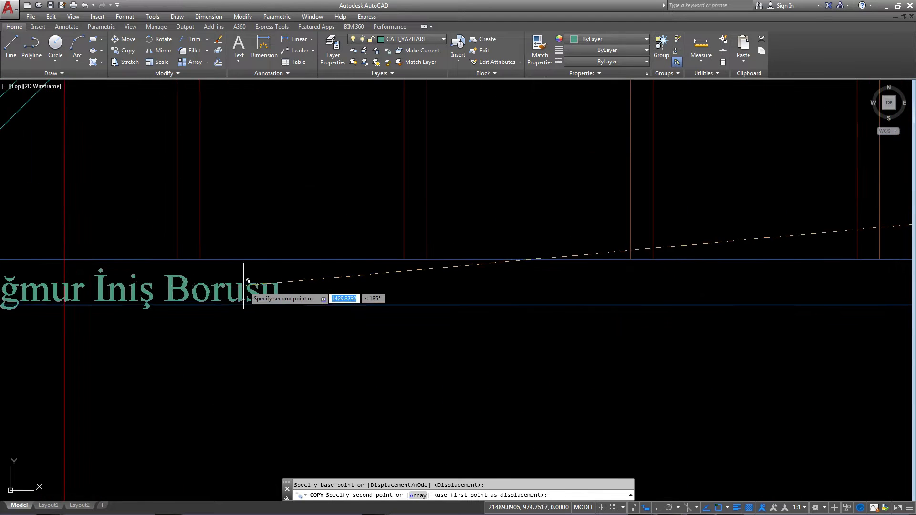
middle_click_drag(257, 295, 523, 294)
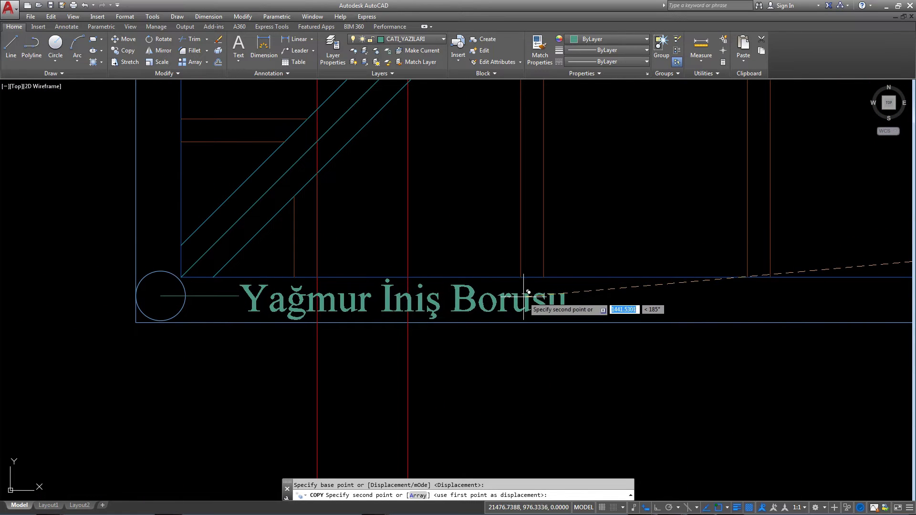
left_click(523, 291)
scroll(525, 291, "down", 5)
scroll(554, 245, "down", 3)
middle_click_drag(460, 153, 414, 249)
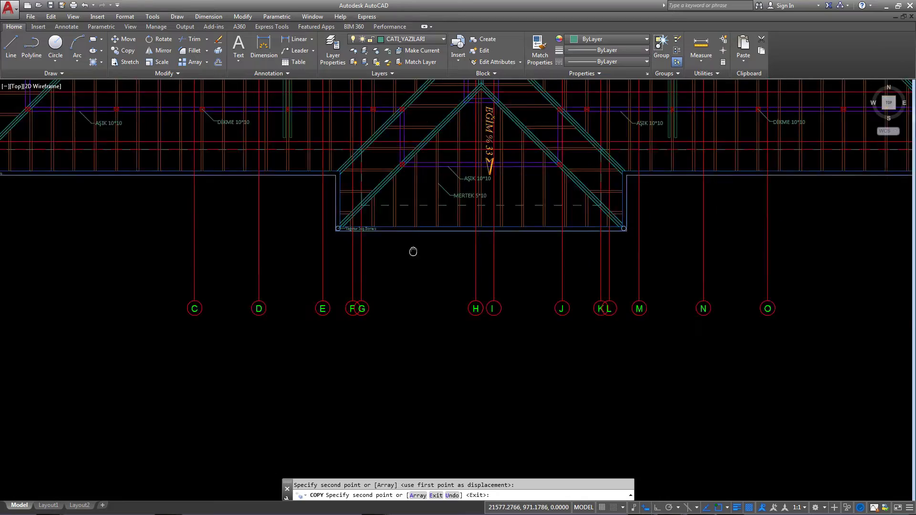
key("Escape")
scroll(456, 290, "down", 3)
scroll(455, 289, "up", 1)
Step: Zoom around the roof plan and centre the view on the stair core
scroll(313, 258, "up", 3)
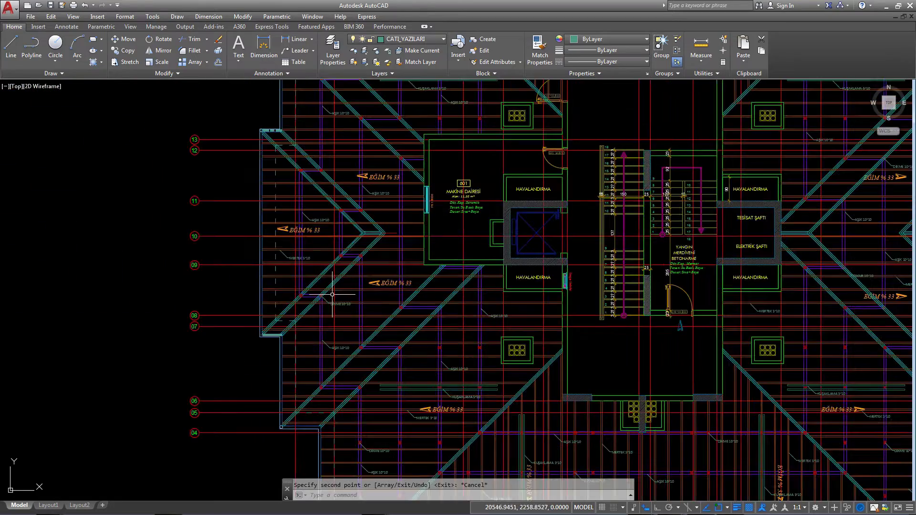
scroll(390, 299, "up", 1)
scroll(306, 275, "up", 1)
scroll(344, 233, "down", 5)
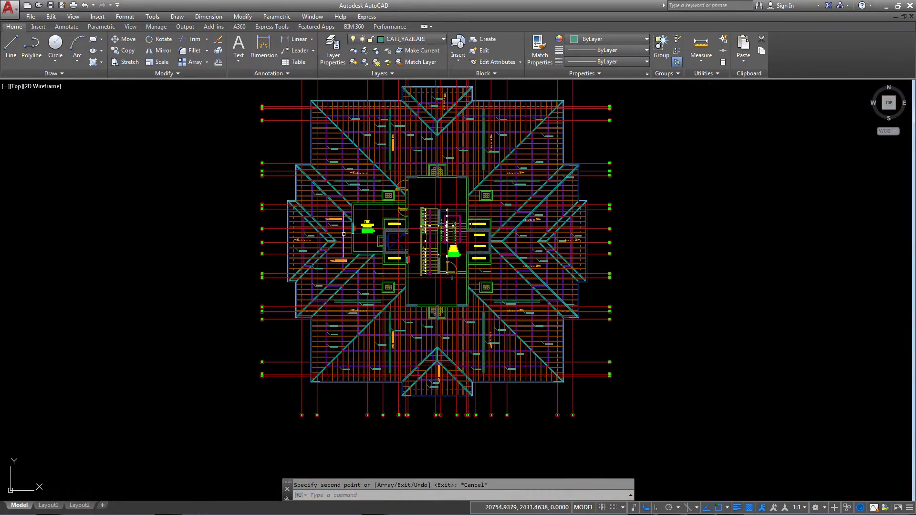
scroll(563, 91, "up", 6)
scroll(565, 119, "down", 2)
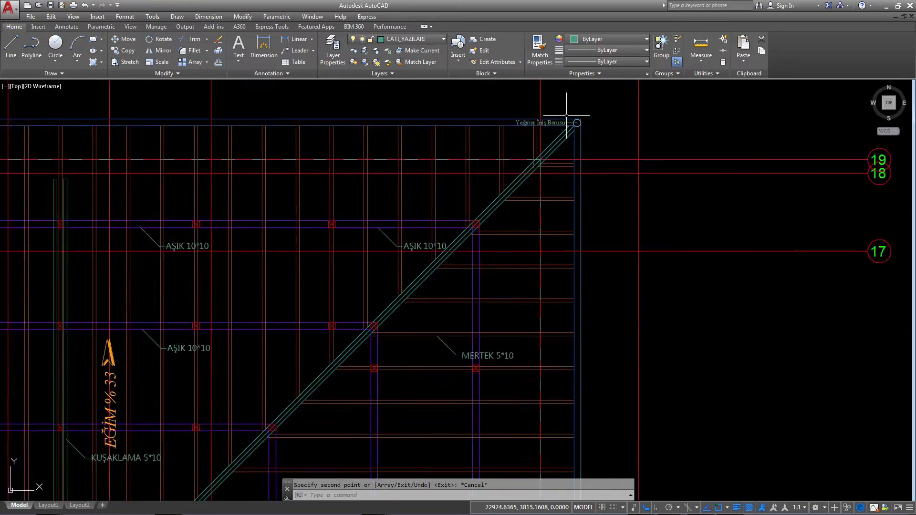
scroll(567, 119, "down", 2)
mouse_move(568, 119)
middle_mouse_down()
mouse_move(503, 178)
mouse_move(511, 188)
middle_mouse_up()
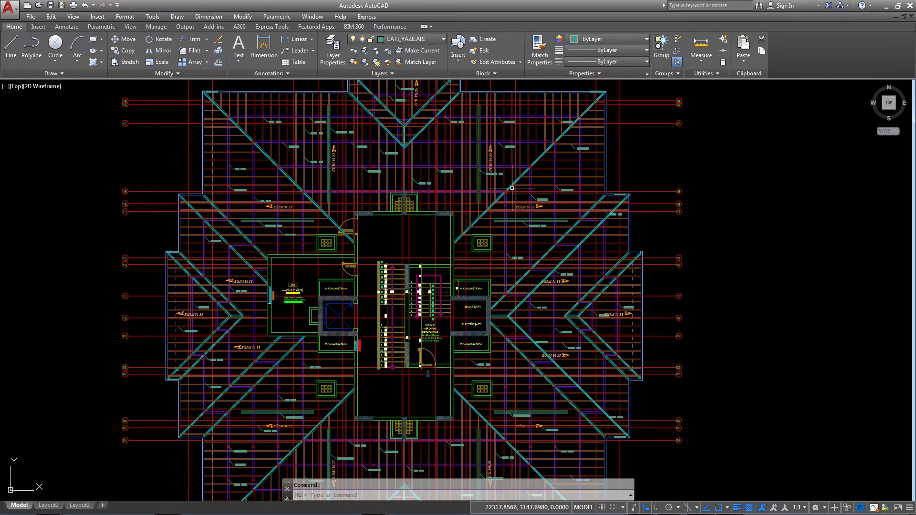
Step: Pan over the machine room, then switch to the reference images in Photo Viewer
scroll(500, 256, "up", 2)
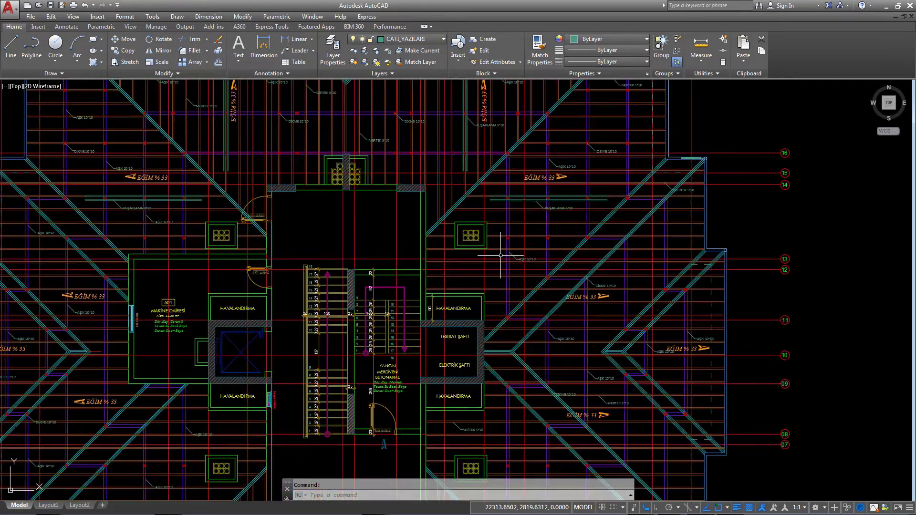
scroll(289, 269, "up", 3)
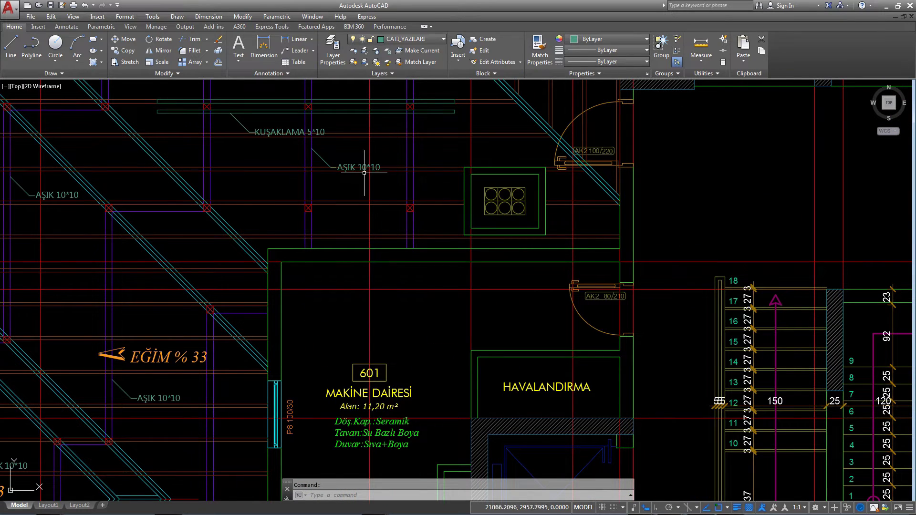
middle_click_drag(237, 262, 356, 277)
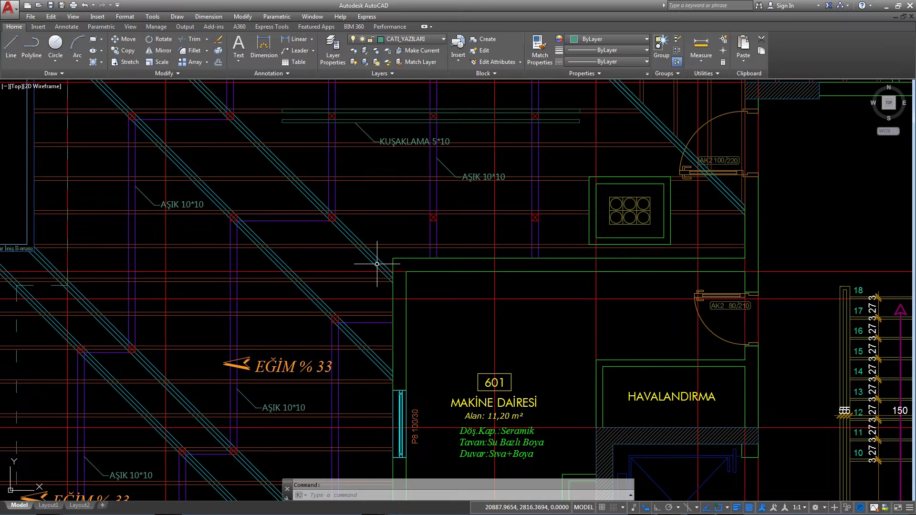
scroll(377, 264, "down", 2)
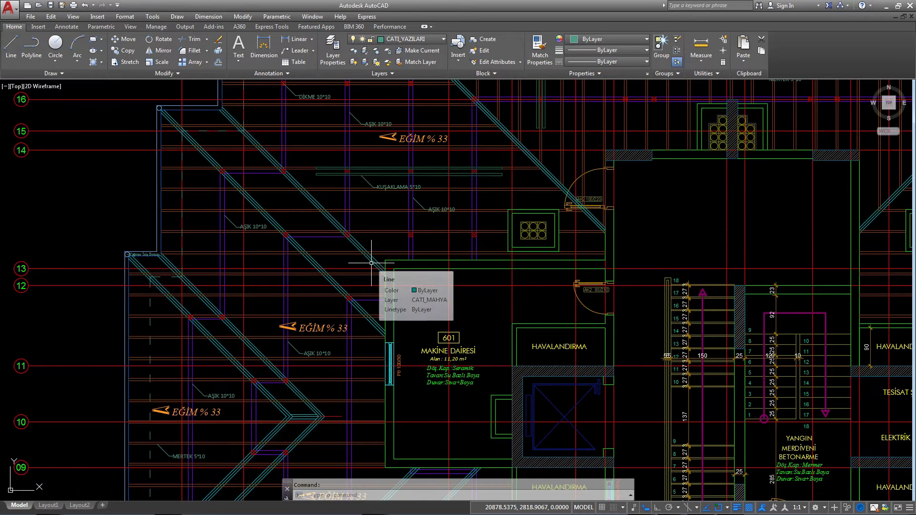
mouse_move(376, 264)
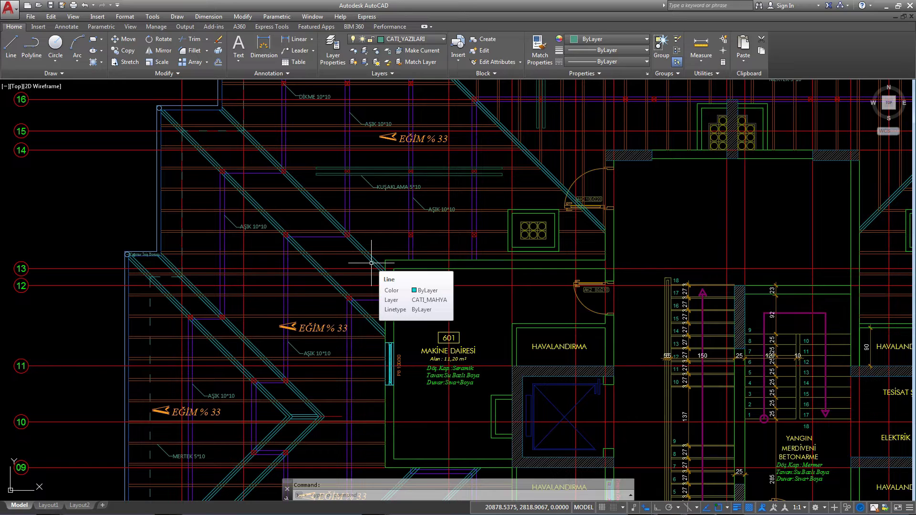
scroll(371, 262, "down", 2)
middle_click_drag(371, 263, 319, 188)
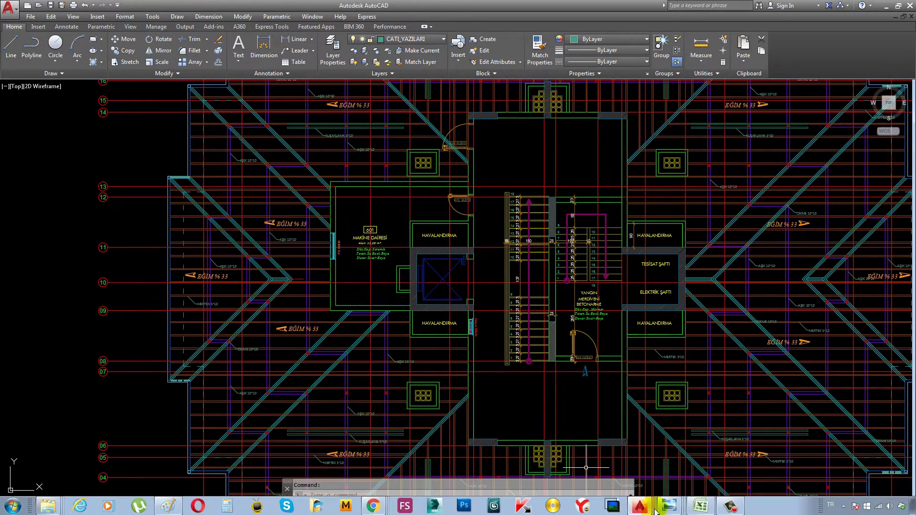
left_click(671, 506)
Step: Open Cati_Kati_Apartman_Projesi-ince.jpg, zoom to its +17,90 corner marker, and restore the window down
left_click(611, 468)
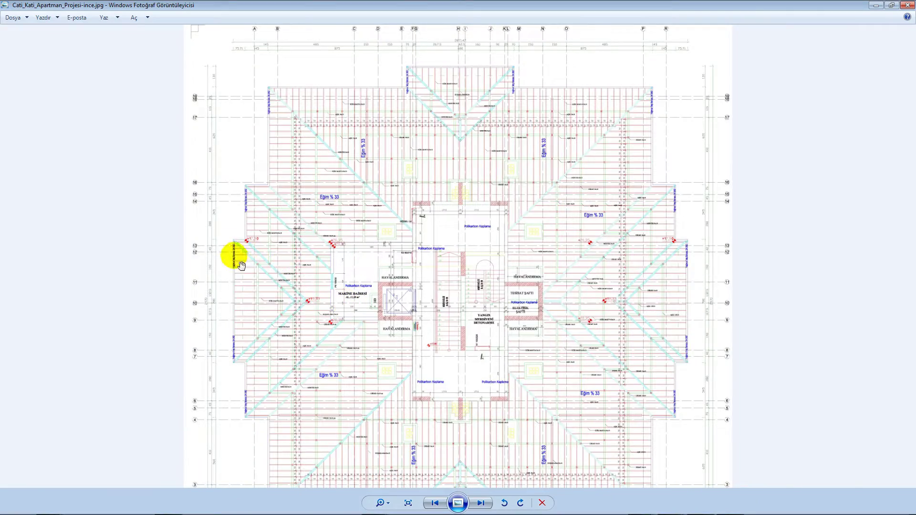
scroll(233, 253, "up", 1)
scroll(137, 237, "up", 1)
scroll(120, 238, "up", 2)
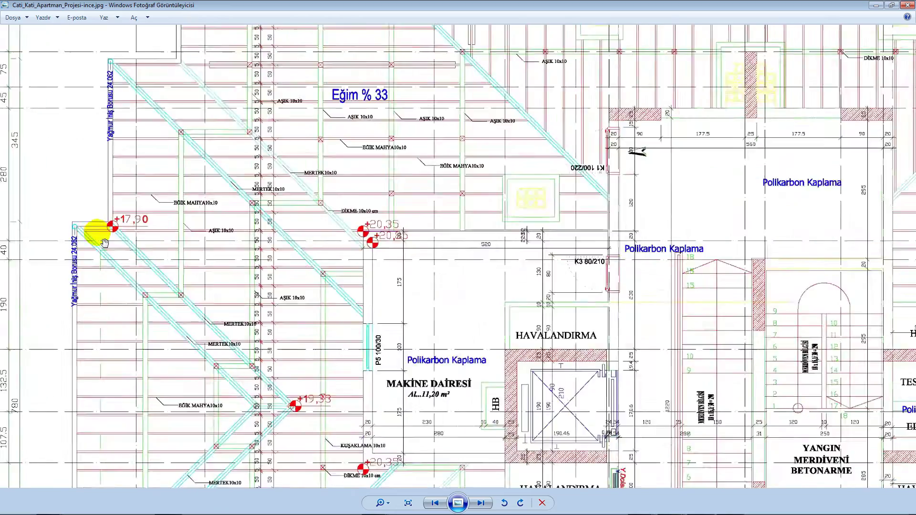
scroll(104, 238, "up", 1)
scroll(109, 228, "up", 1)
scroll(200, 234, "up", 1)
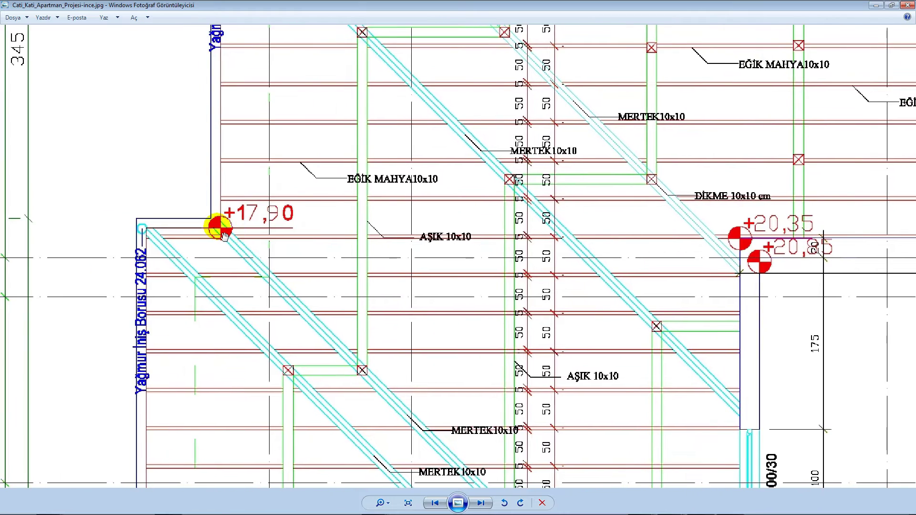
scroll(223, 236, "down", 1)
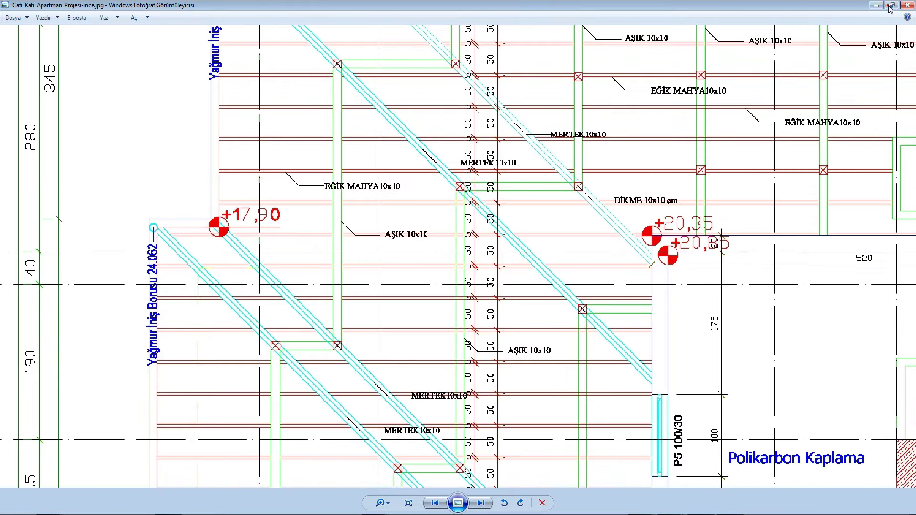
left_click(890, 6)
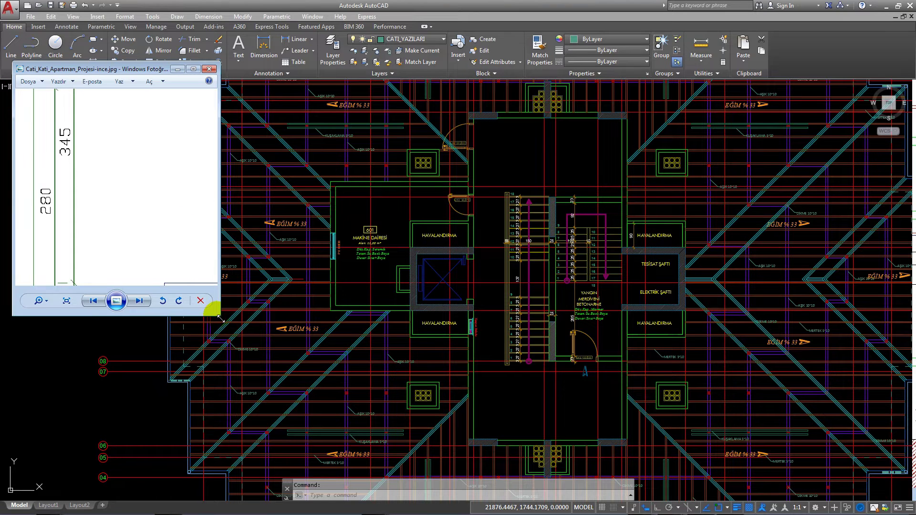
Step: Resize the reference window and bring the +0.50 marker near the entrance into view
left_click_drag(220, 319, 248, 426)
left_click(295, 310)
scroll(298, 305, "down", 2)
scroll(298, 305, "down", 3)
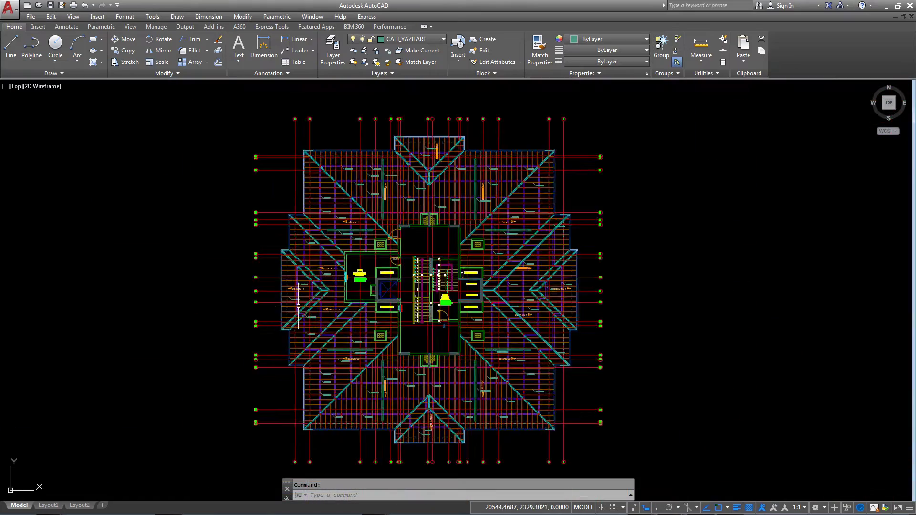
scroll(298, 306, "down", 2)
scroll(334, 286, "up", 3)
scroll(381, 281, "up", 3)
middle_click_drag(405, 287, 437, 278)
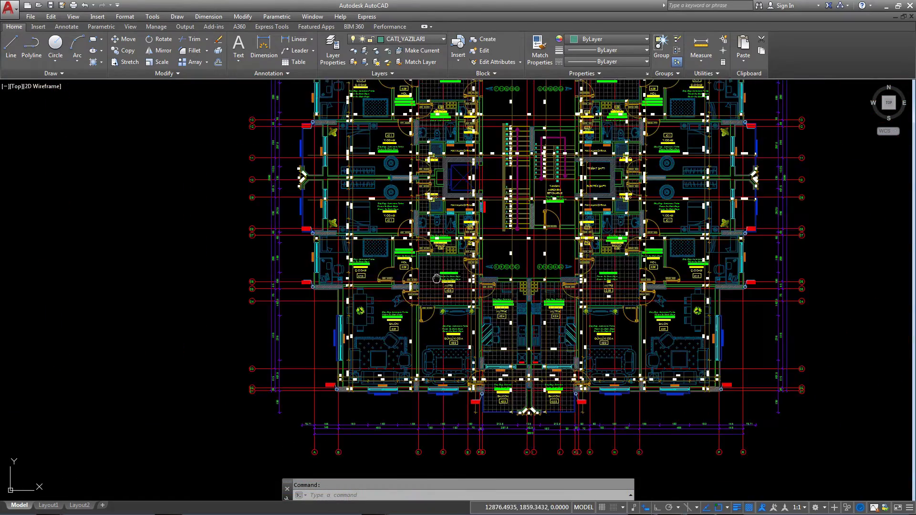
scroll(542, 262, "down", 3)
scroll(581, 323, "up", 1)
scroll(549, 295, "up", 5)
scroll(498, 273, "up", 4)
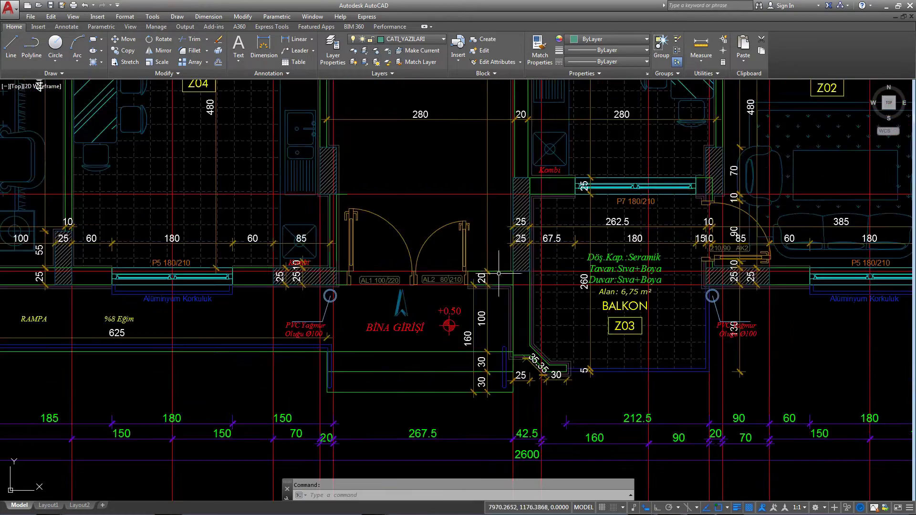
scroll(446, 323, "up", 4)
middle_click_drag(446, 329, 419, 301)
Step: Copy the +0.50 elevation marker to the roof corner beside the Yağmur İniş Borusu label
left_click(439, 243)
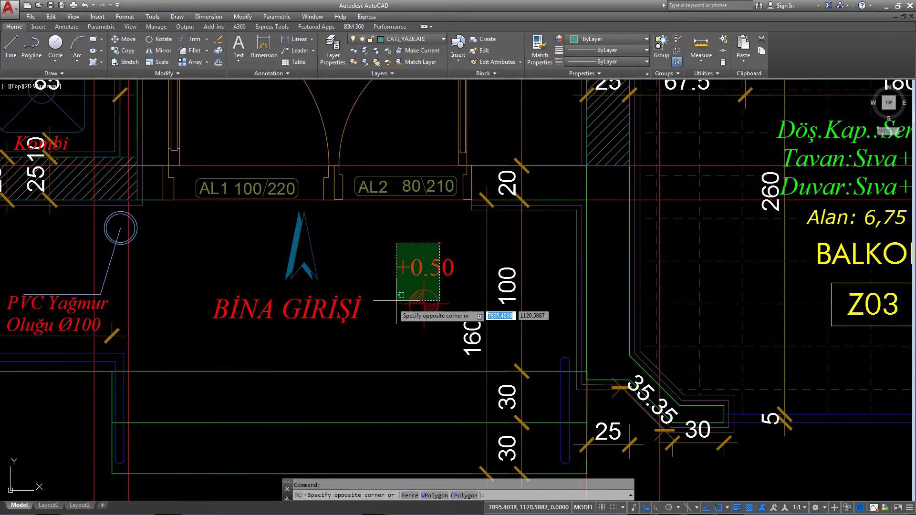
left_click(392, 327)
type("co")
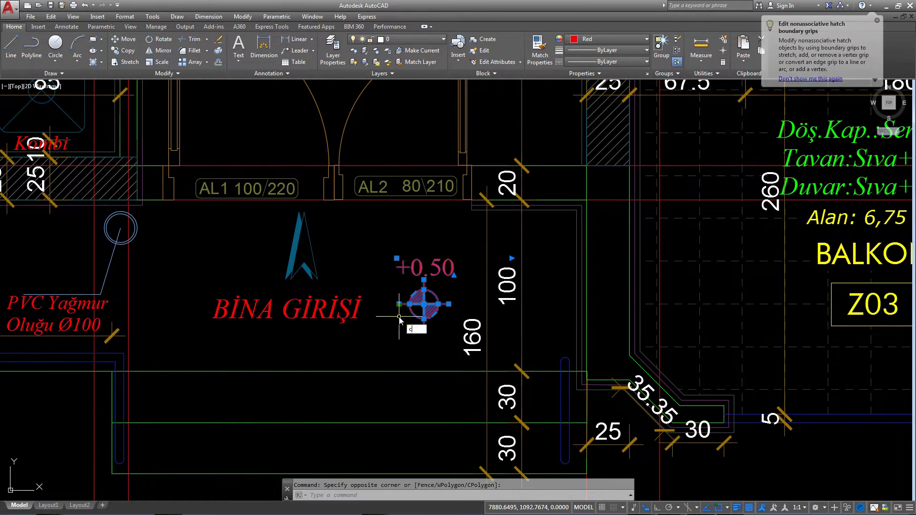
key("Return")
left_click(424, 304)
scroll(519, 286, "down", 8)
scroll(519, 287, "down", 1)
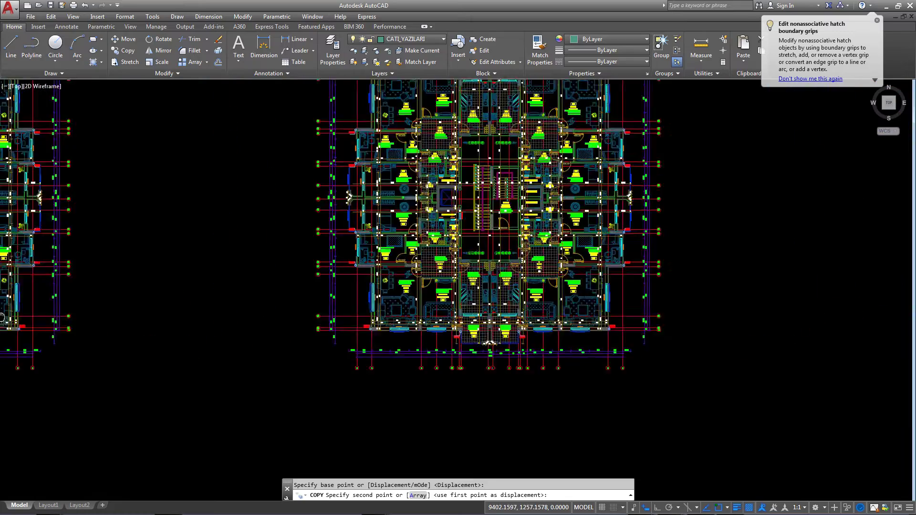
scroll(541, 240, "down", 3)
middle_click_drag(542, 241, 398, 236)
scroll(398, 236, "up", 3)
scroll(451, 203, "up", 2)
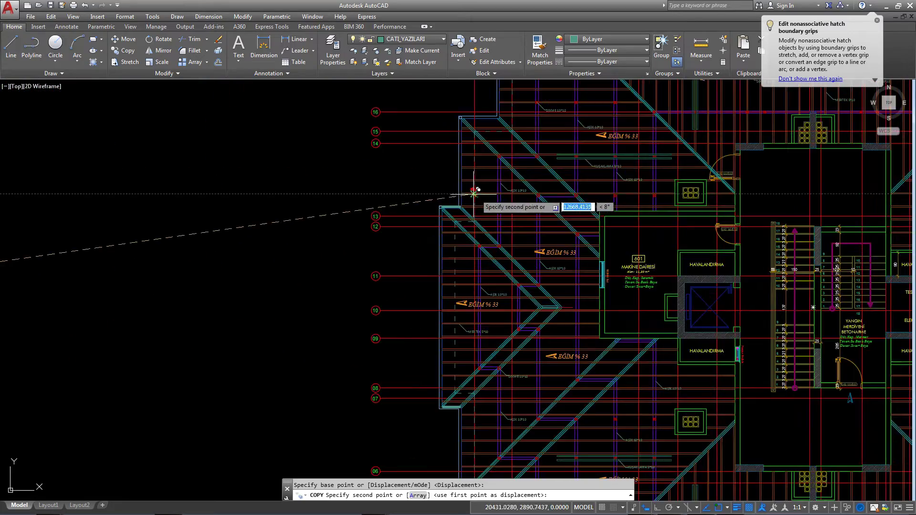
scroll(451, 200, "up", 3)
scroll(447, 228, "up", 2)
scroll(447, 228, "up", 2)
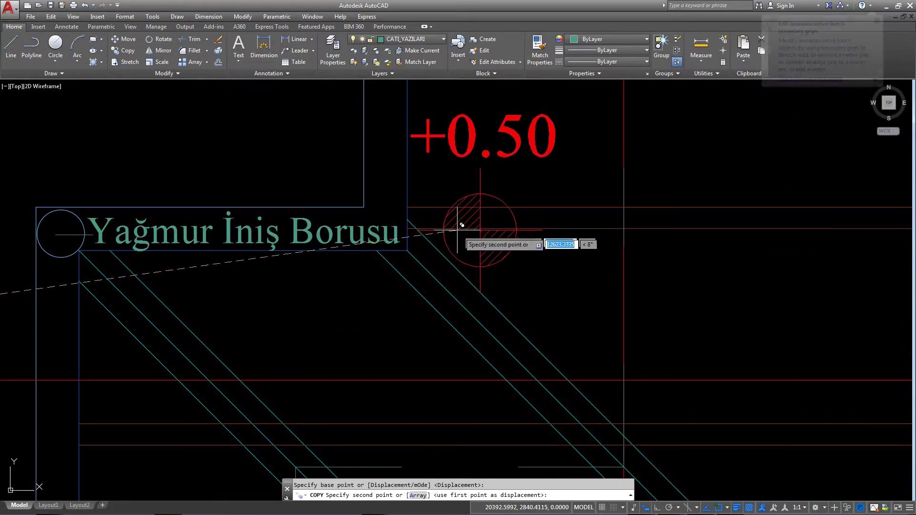
scroll(465, 224, "up", 2)
left_click(427, 297)
key("Escape")
Step: Move the copied +0.50 text to the right of the downpipe circle
scroll(477, 187, "down", 2)
left_click(462, 162)
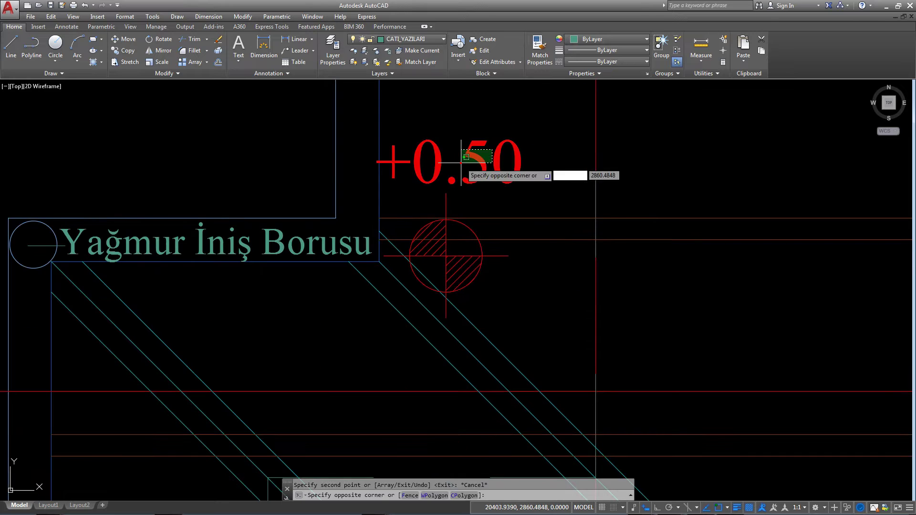
type("m")
key("Return")
left_click(461, 162)
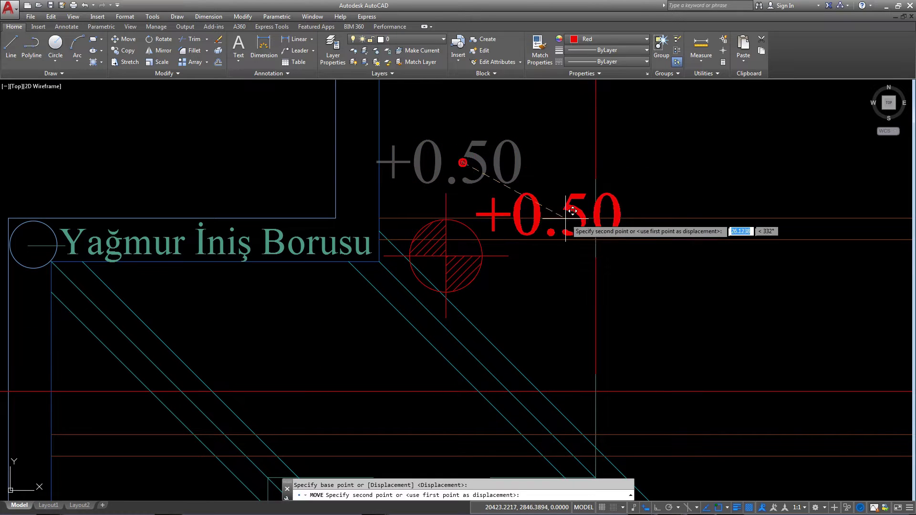
left_click(560, 214)
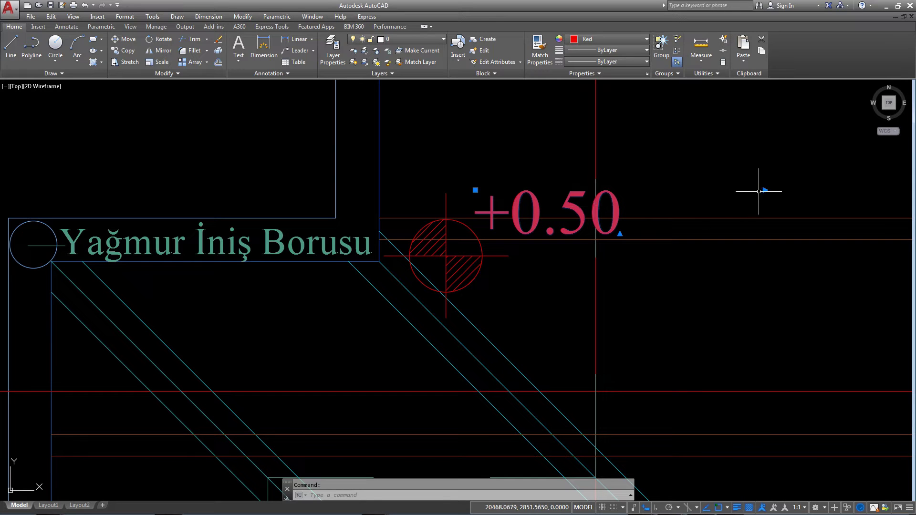
left_click(721, 190)
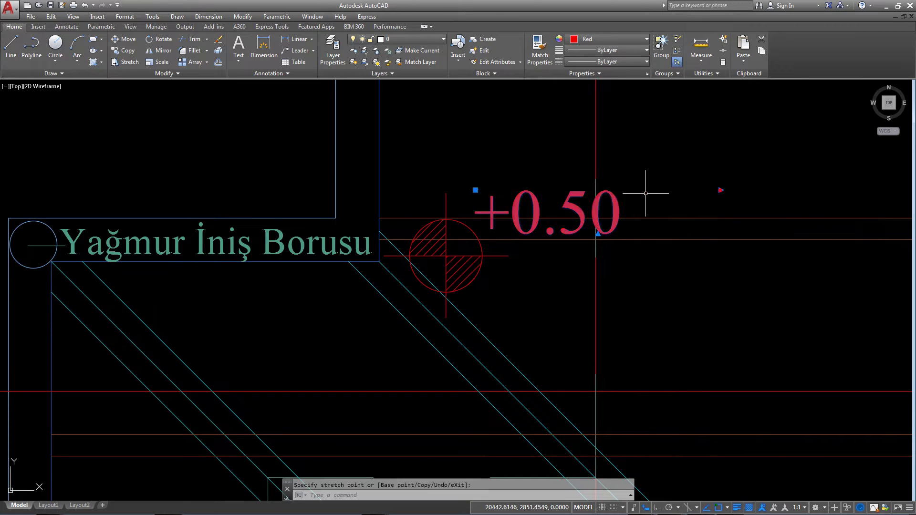
Step: Edit the copied label from +0.50 to +17.90
double_click(573, 205)
left_click_drag(539, 207, 523, 208)
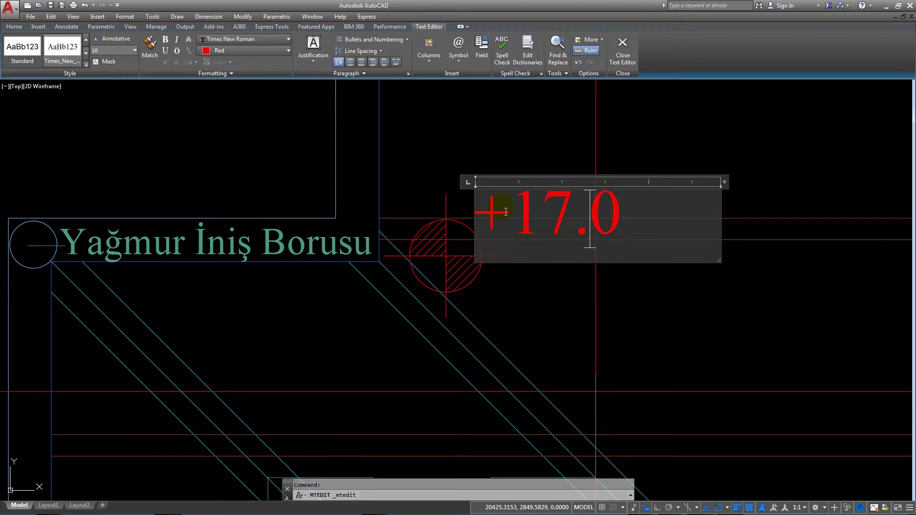
left_click(623, 56)
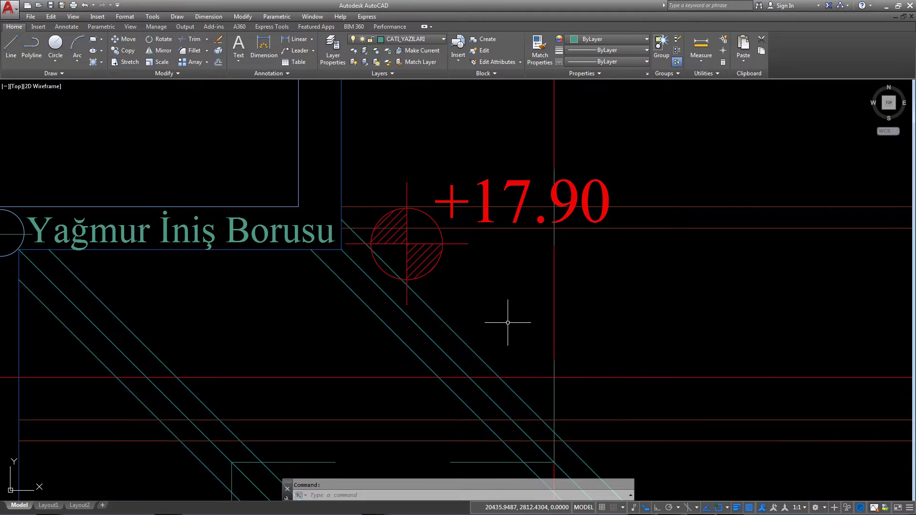
Step: Stretch the marker's horizontal line to the right with its end grip
left_click(467, 244)
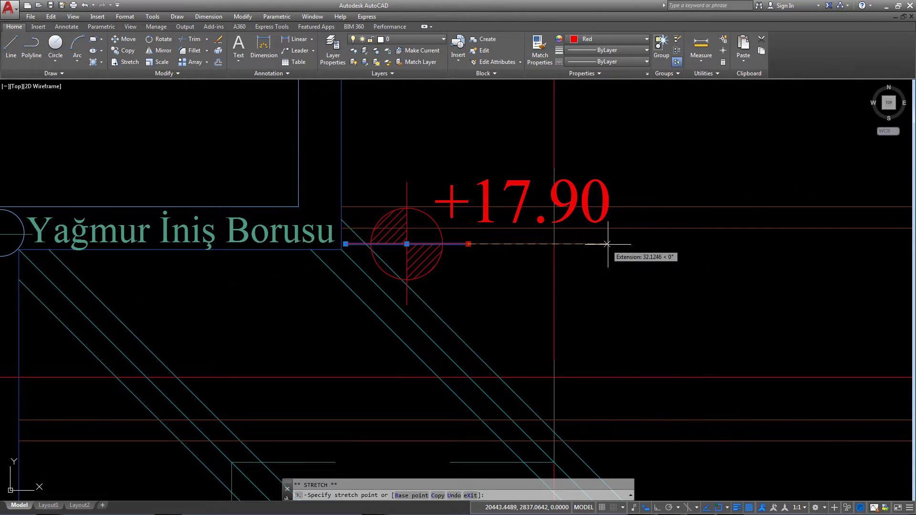
scroll(623, 243, "down", 2)
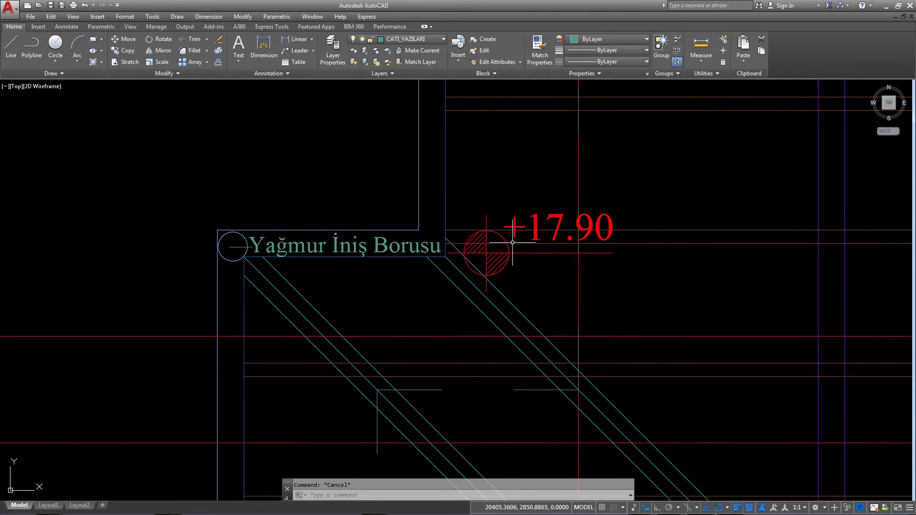
scroll(517, 256, "up", 4)
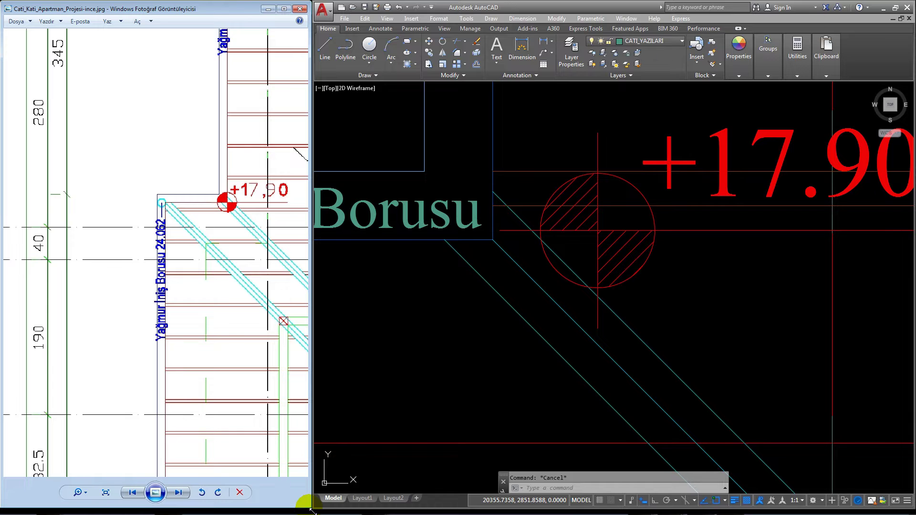
Step: Select the whole +17.90 marker: its text, hatched circle and lines
scroll(235, 307, "down", 3)
scroll(235, 307, "up", 2)
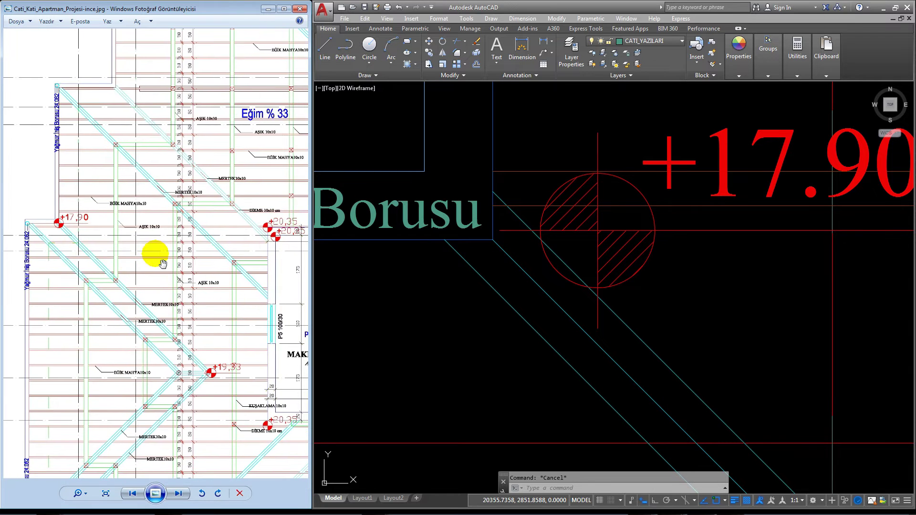
left_click_drag(136, 242, 89, 222)
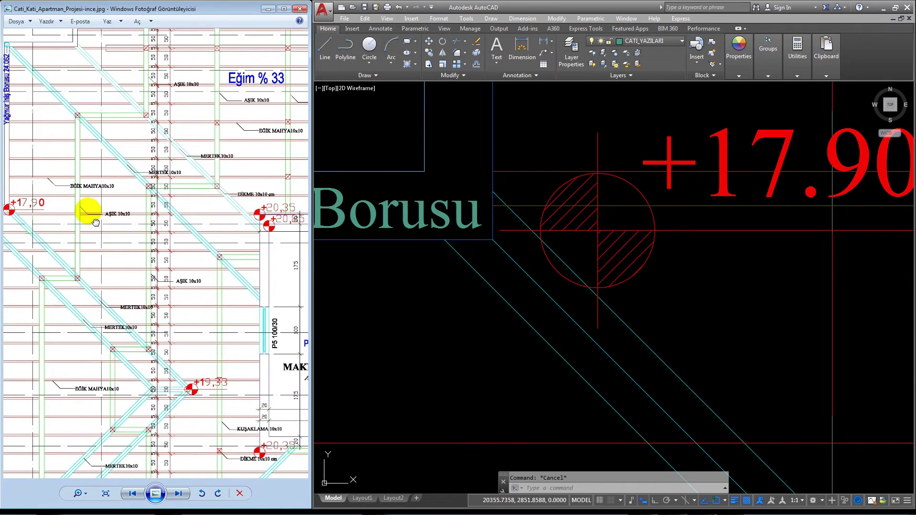
middle_click_drag(654, 247, 405, 241)
scroll(498, 215, "down", 2)
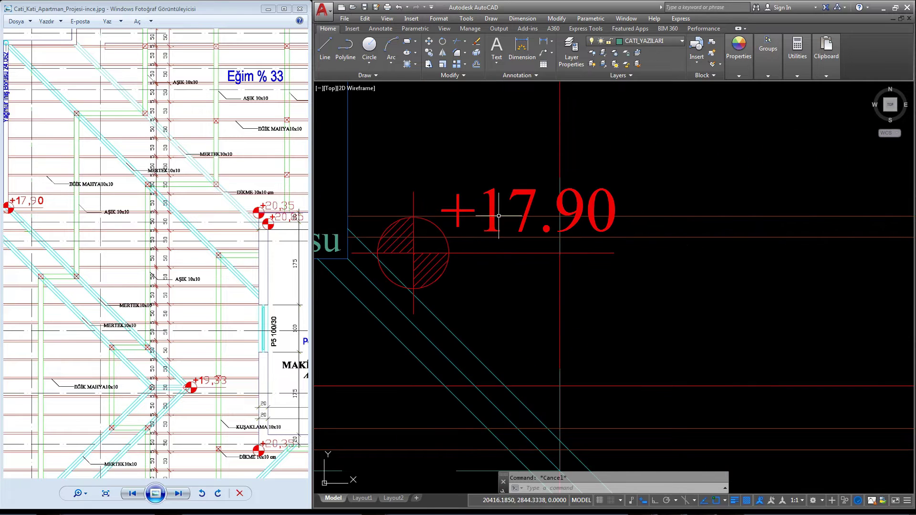
left_click(510, 182)
left_click(456, 194)
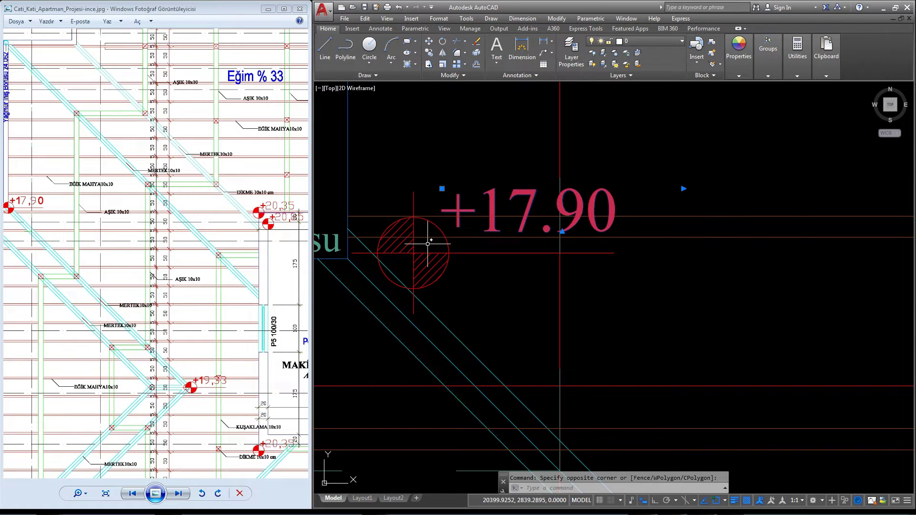
left_click(405, 256)
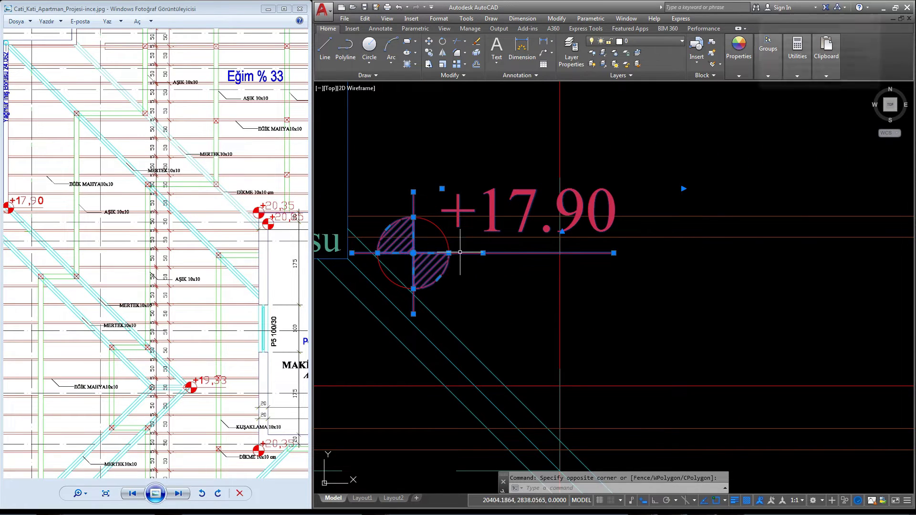
left_click(386, 279)
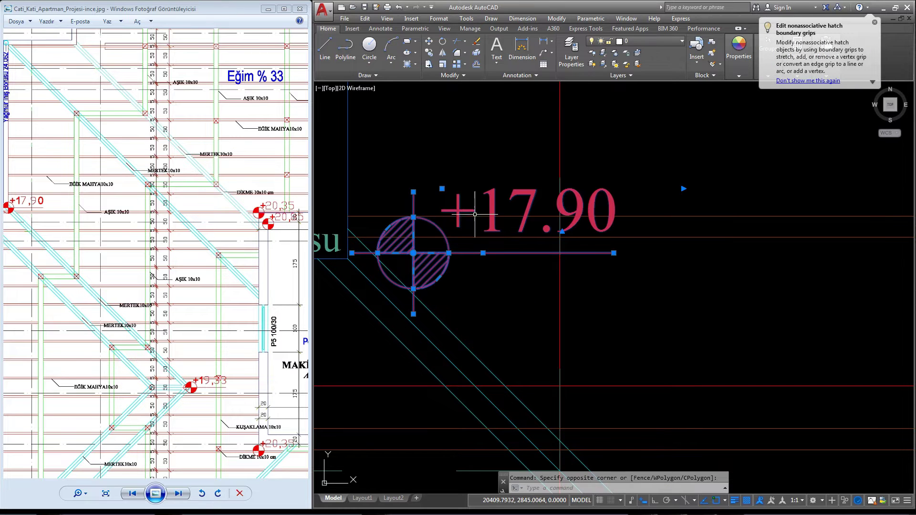
Step: Copy the marker to the next roof corner and start changing its 17 to 20
scroll(466, 235, "down", 3)
key("Return")
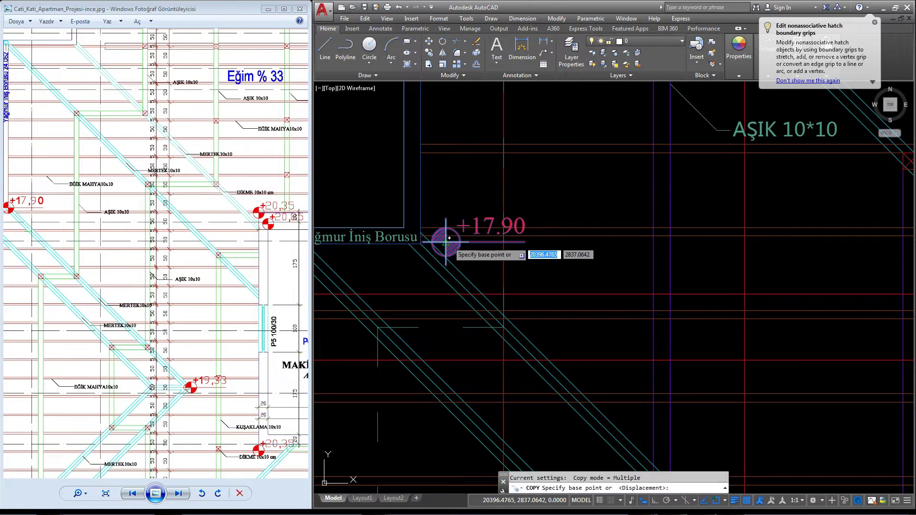
scroll(460, 252, "down", 5)
mouse_move(460, 252)
middle_mouse_down()
mouse_move(618, 214)
mouse_move(576, 241)
middle_mouse_up()
scroll(618, 214, "up", 2)
scroll(619, 214, "up", 5)
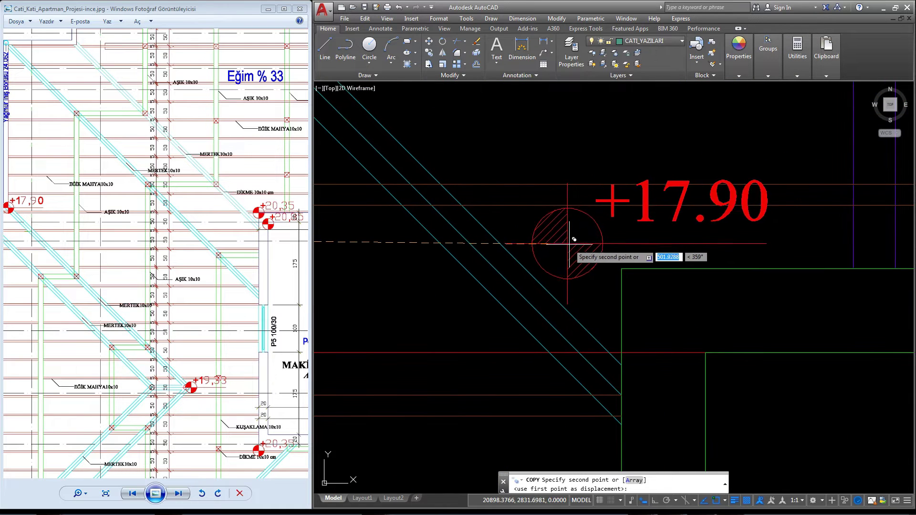
scroll(575, 241, "down", 2)
left_click(582, 247)
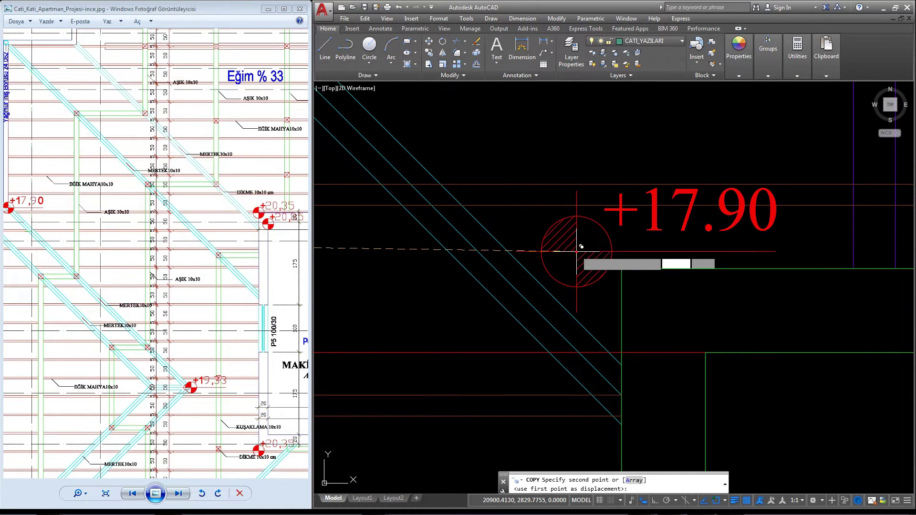
key("Escape")
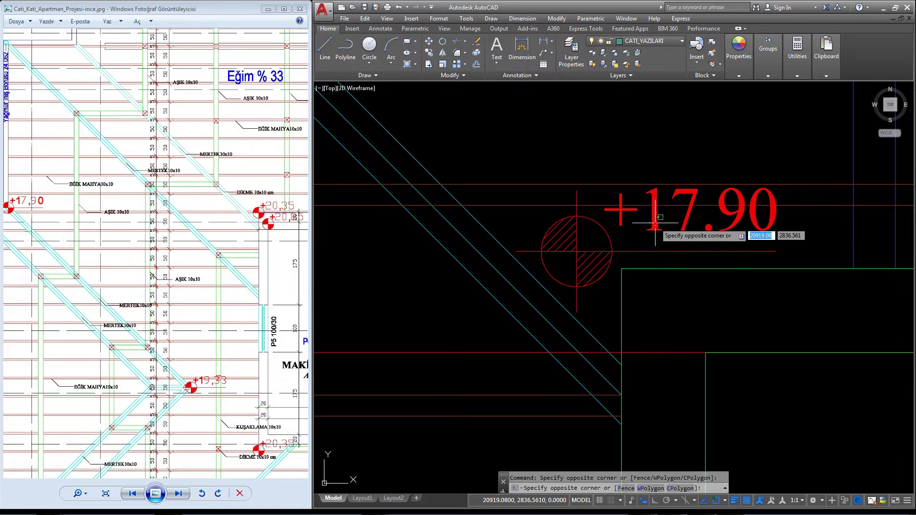
double_click(653, 214)
left_click_drag(688, 214, 663, 216)
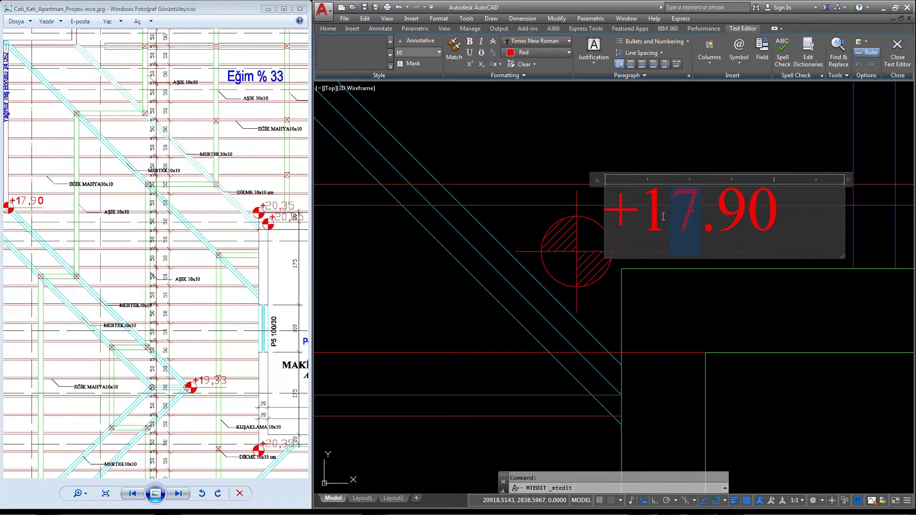
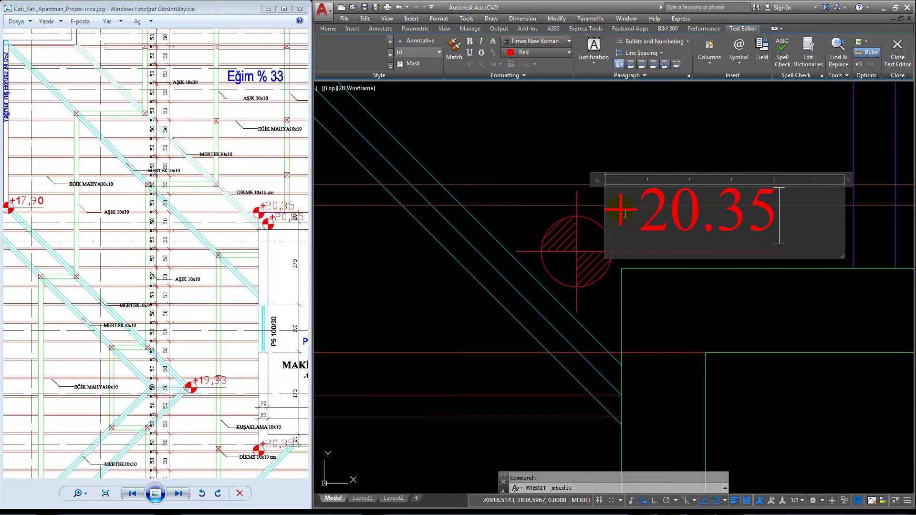
Step: Move the +20.35 label so it sits right beside its hatched circle
left_click(648, 139)
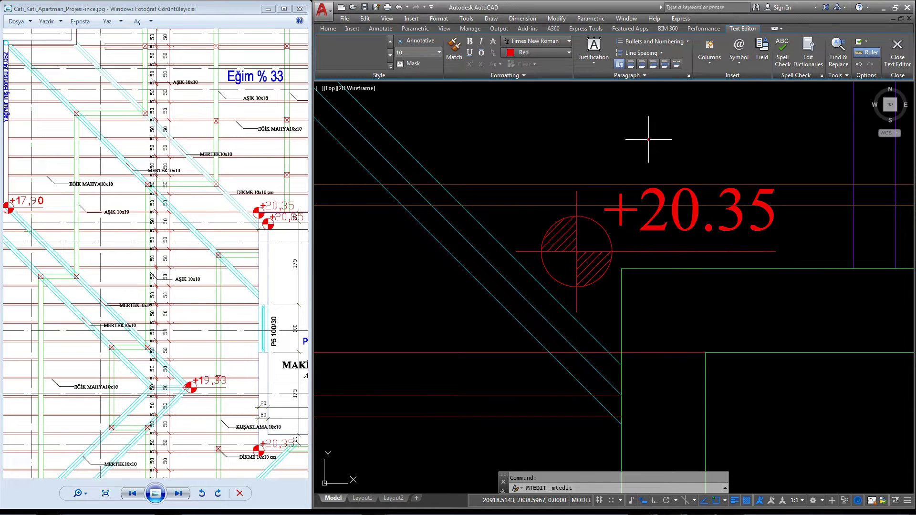
left_click(649, 233)
key("Return")
left_click(659, 235)
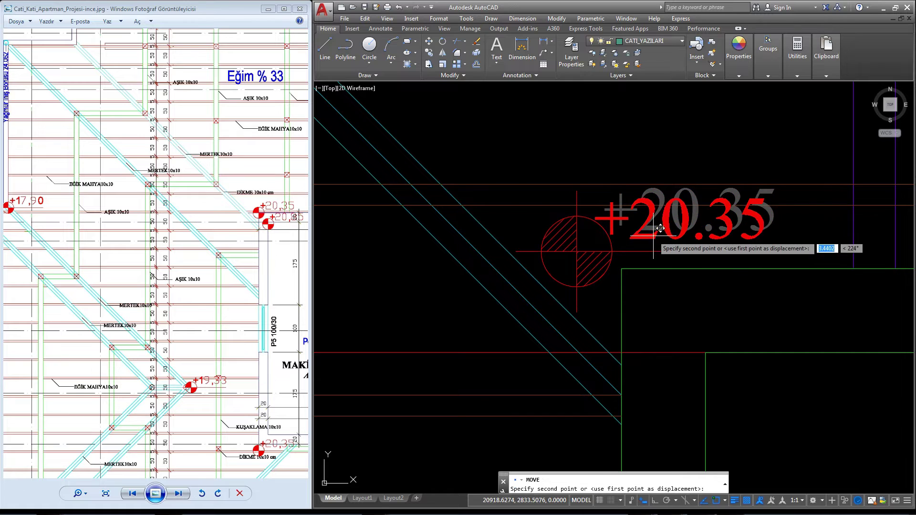
scroll(667, 236, "up", 2)
left_click(675, 246)
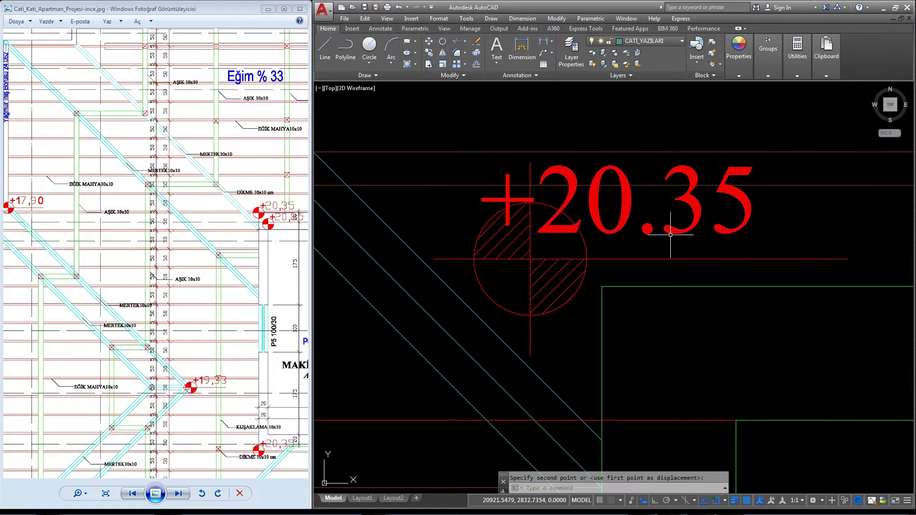
left_click(645, 230)
key("Return")
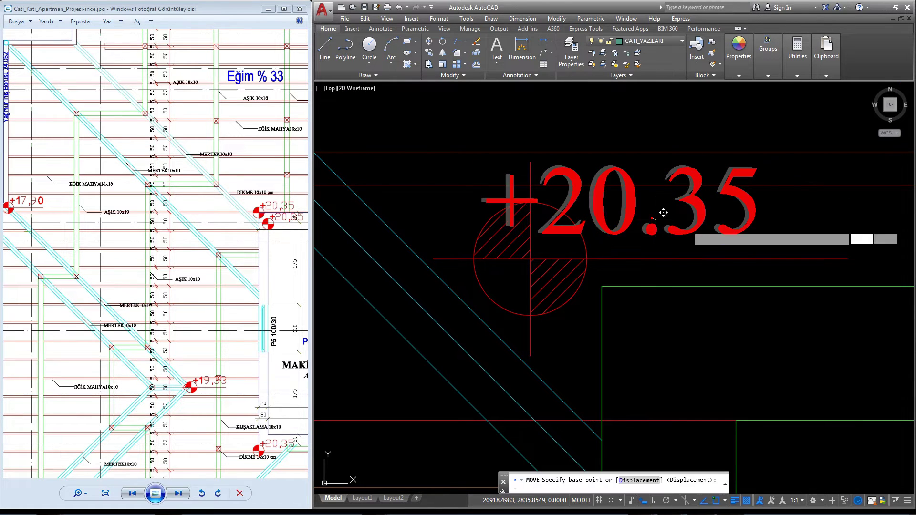
left_click(635, 219)
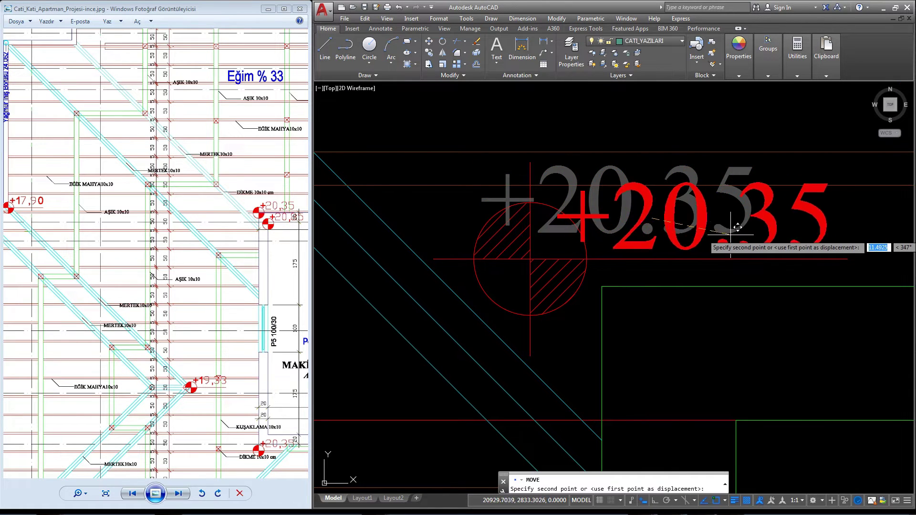
left_click(651, 207)
Step: Copy the circle, hatch and +20.35 label down to the lower roof corner
left_click(644, 201)
left_click(485, 271)
scroll(481, 268, "down", 4)
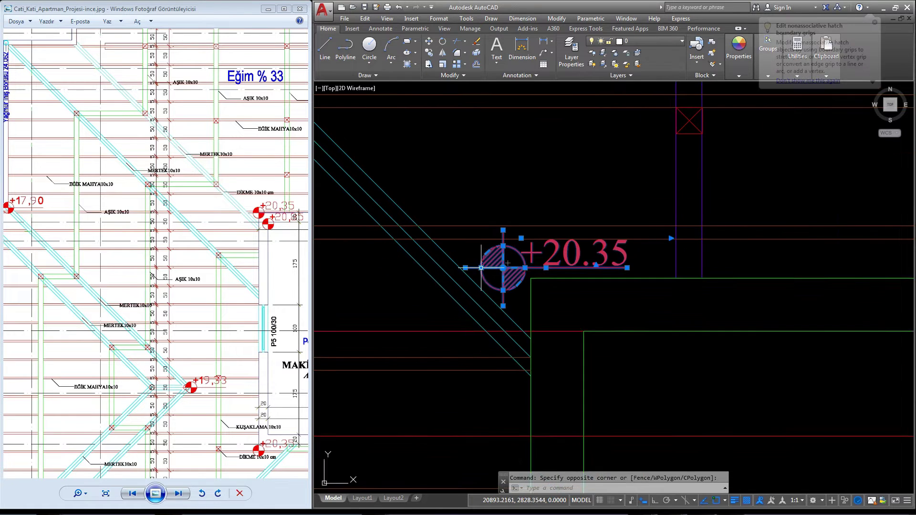
type("co")
key("Return")
left_click(479, 255)
scroll(538, 285, "up", 2)
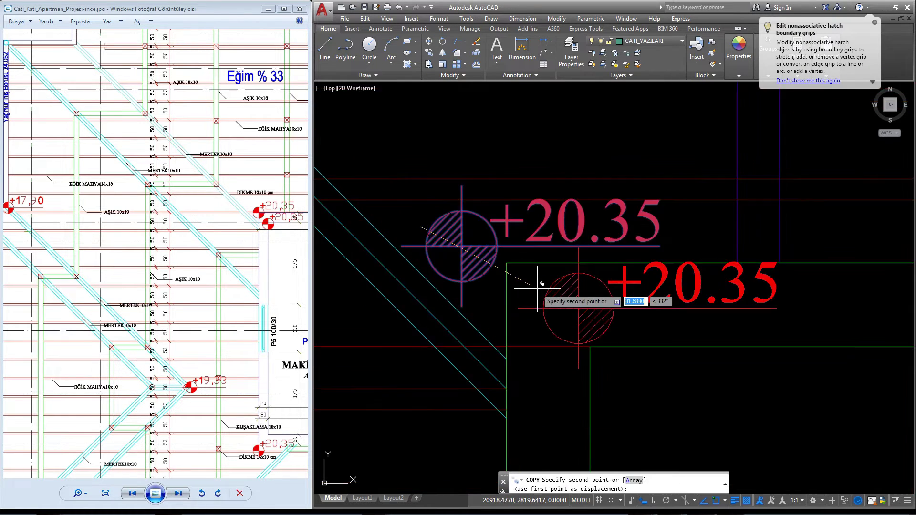
left_click(522, 296)
key("Escape")
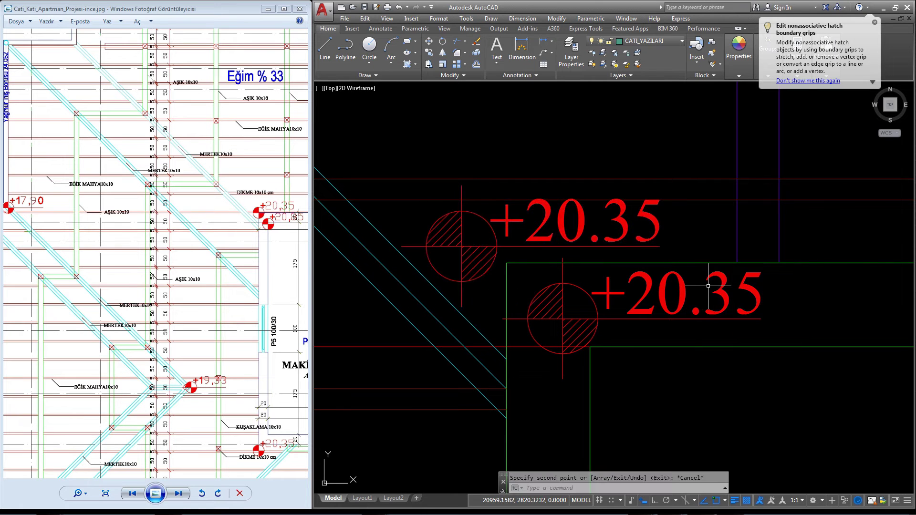
double_click(722, 291)
Step: Change the copied marker's label to read +20.85
left_click_drag(737, 288, 714, 288)
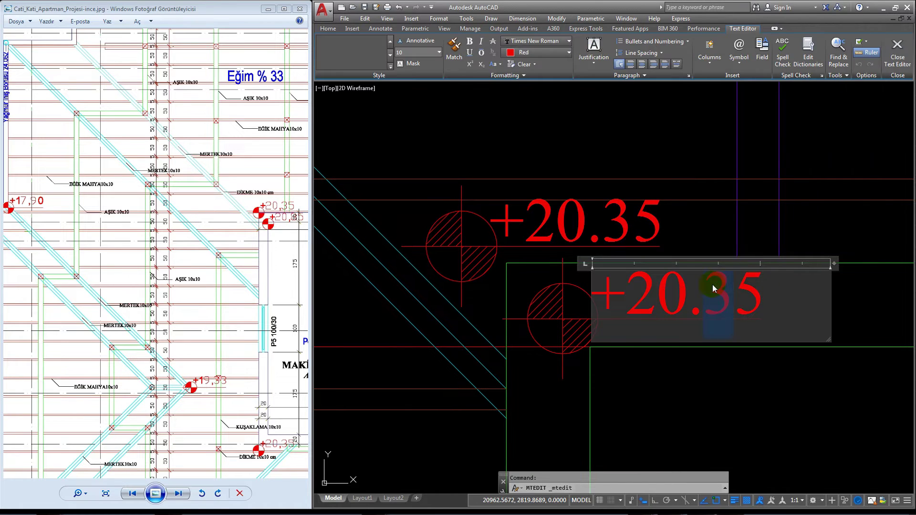
left_click(817, 217)
scroll(817, 217, "down", 3)
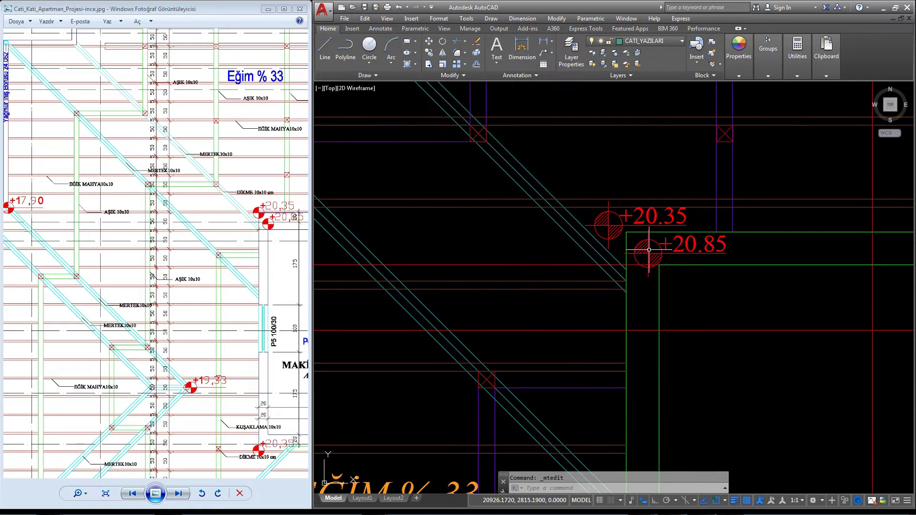
scroll(640, 254, "down", 2)
scroll(153, 323, "up", 3)
left_click_drag(153, 323, 257, 243)
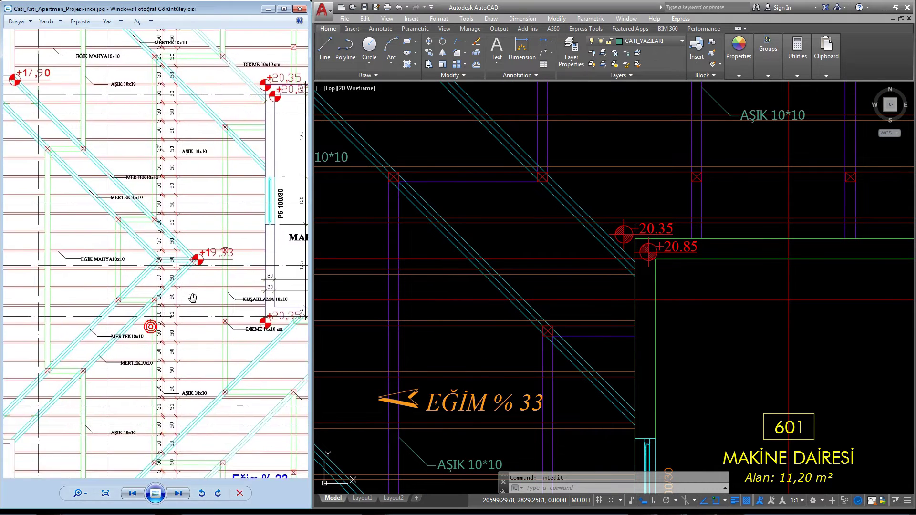
scroll(257, 244, "up", 2)
scroll(654, 231, "up", 2)
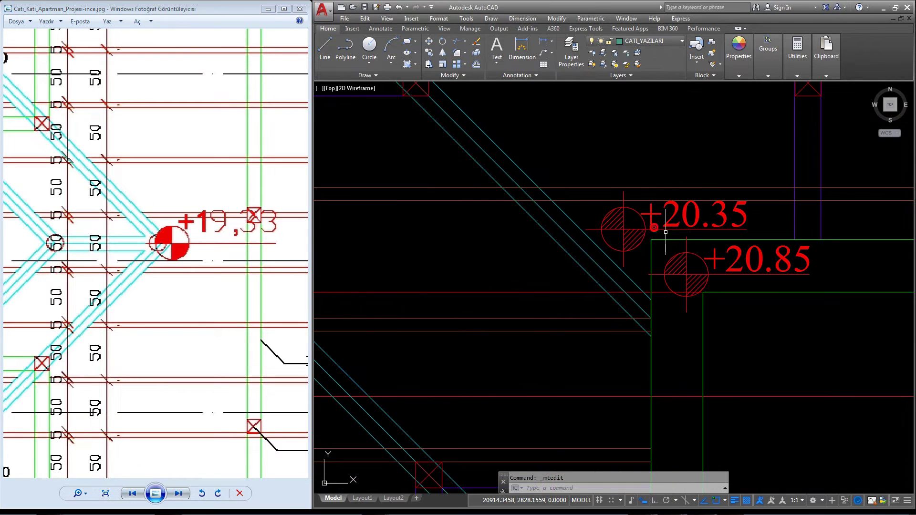
Step: Window-select the +20.35 marker's circle, hatch and text
left_click(667, 234)
left_click(610, 222)
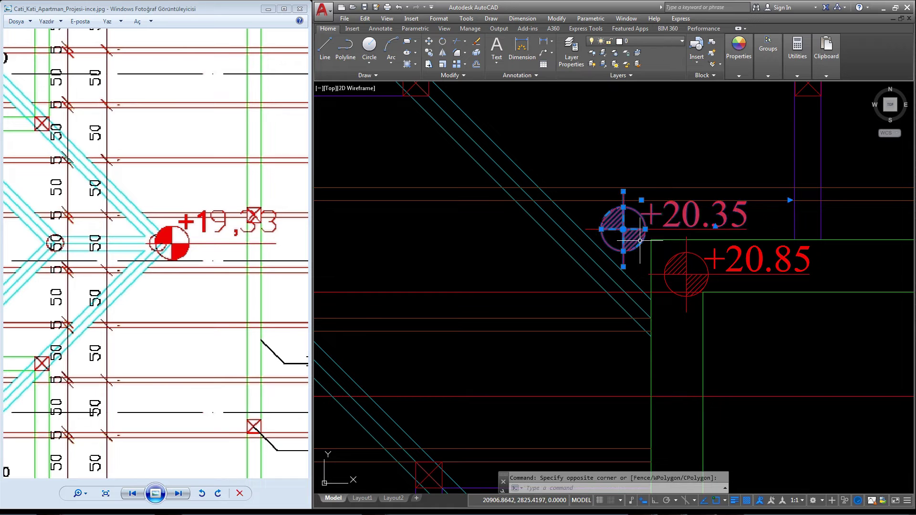
scroll(648, 252, "up", 3)
left_click(635, 255)
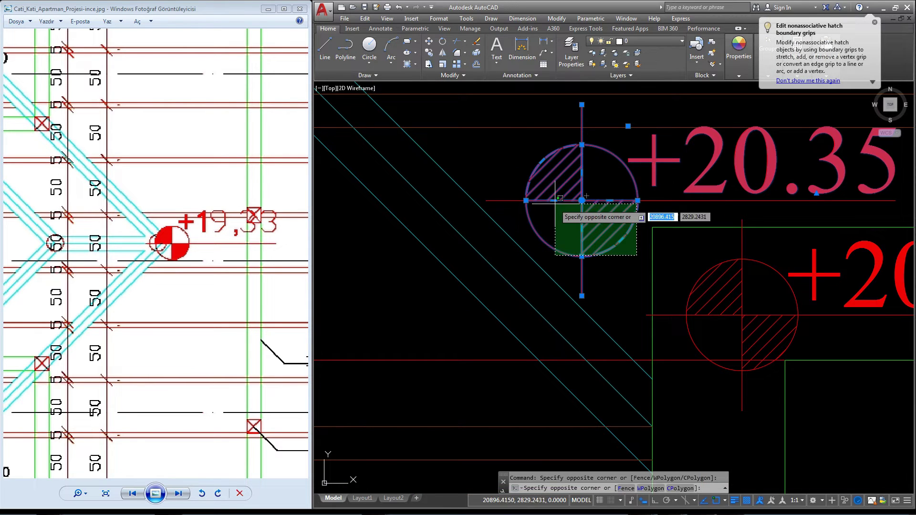
left_click(554, 203)
left_click(499, 192)
scroll(500, 191, "down", 2)
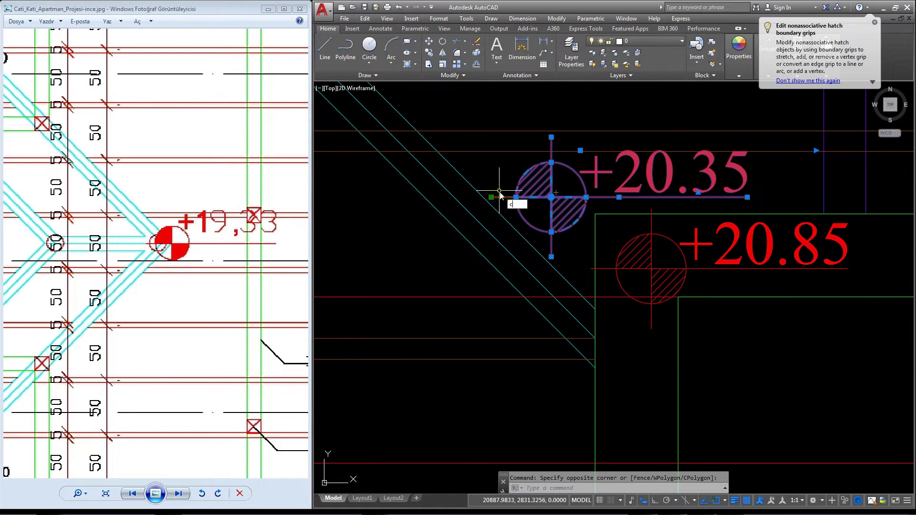
Step: Copy the +20.35 marker to the V-shaped ridge tip and delete the stray line
type("o")
key("Return")
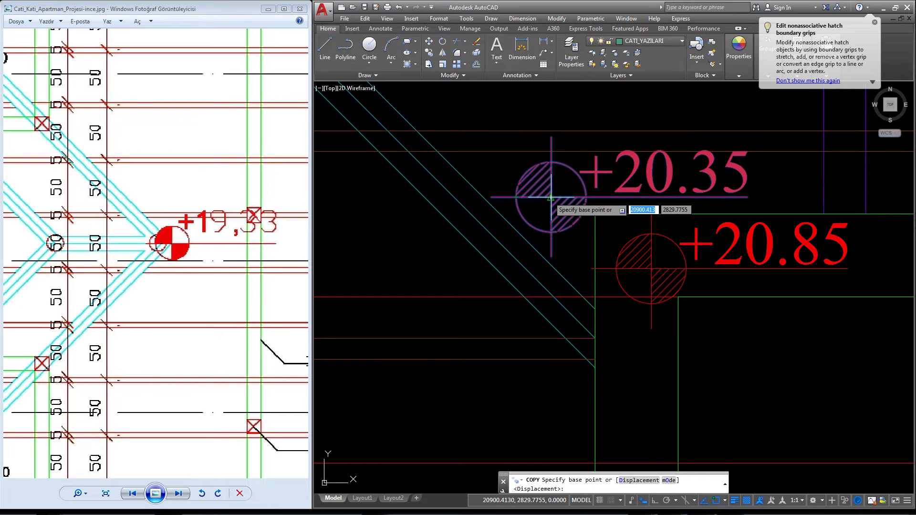
left_click(550, 197)
scroll(549, 201, "down", 5)
middle_click_drag(469, 477, 521, 303)
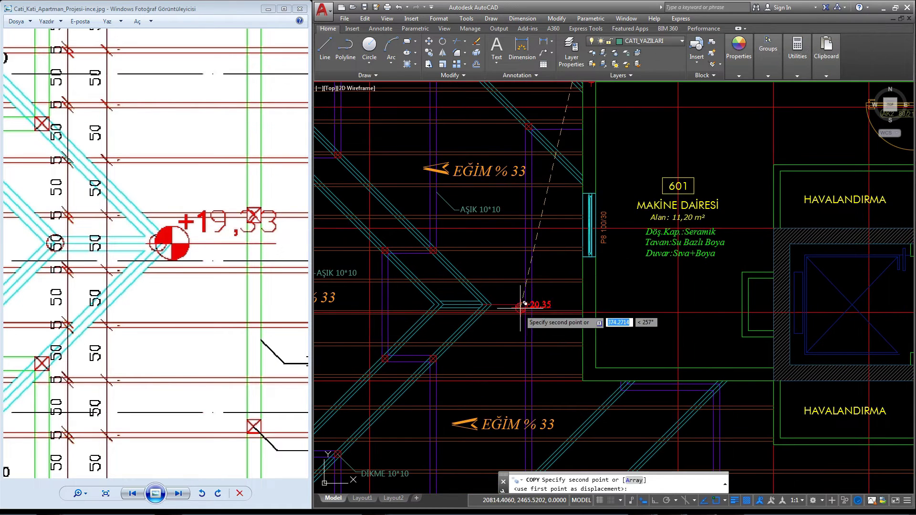
scroll(520, 307, "up", 2)
scroll(491, 292, "up", 2)
scroll(458, 267, "up", 1)
scroll(480, 294, "up", 2)
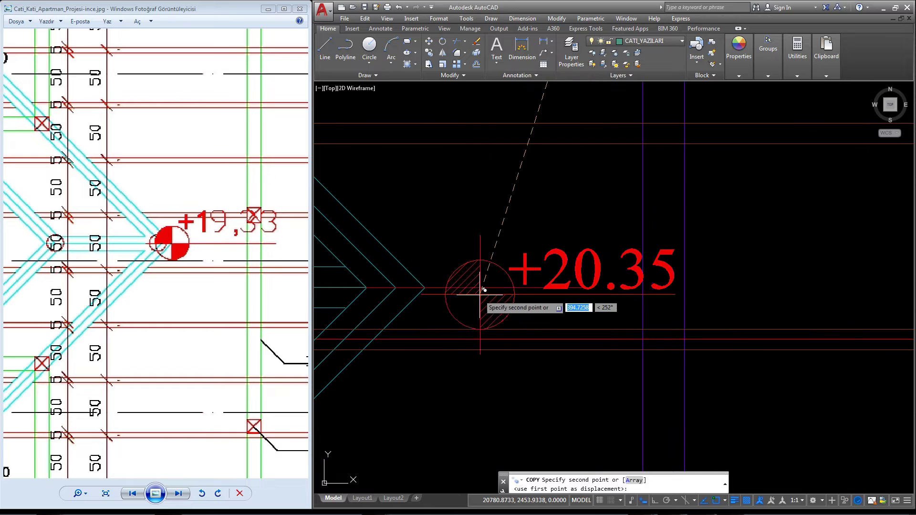
left_click(483, 287)
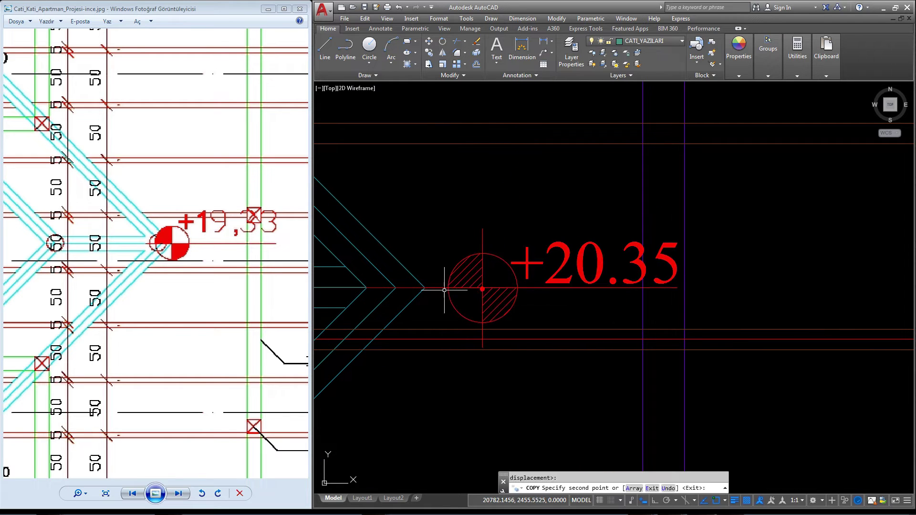
key("Delete")
scroll(429, 288, "down", 5)
scroll(467, 287, "up", 4)
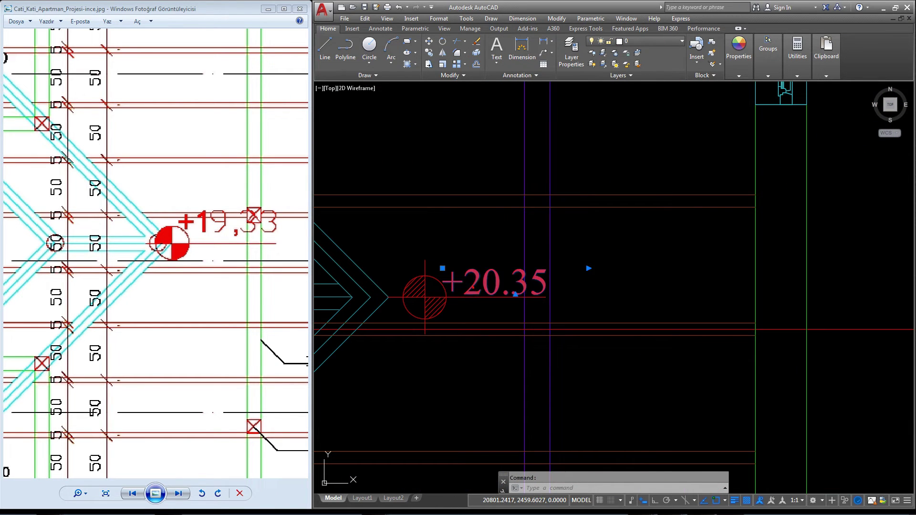
Step: Relabel the ridge-tip marker to +19.33
double_click(485, 280)
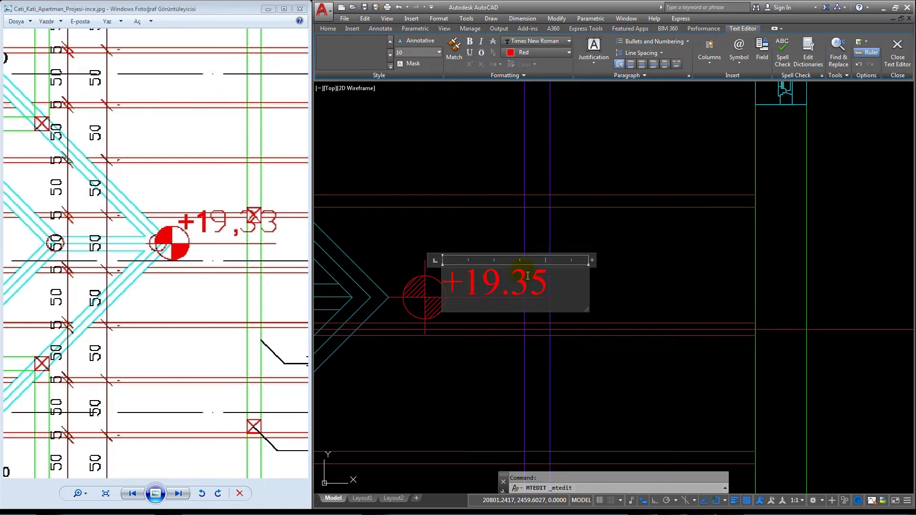
left_click(897, 46)
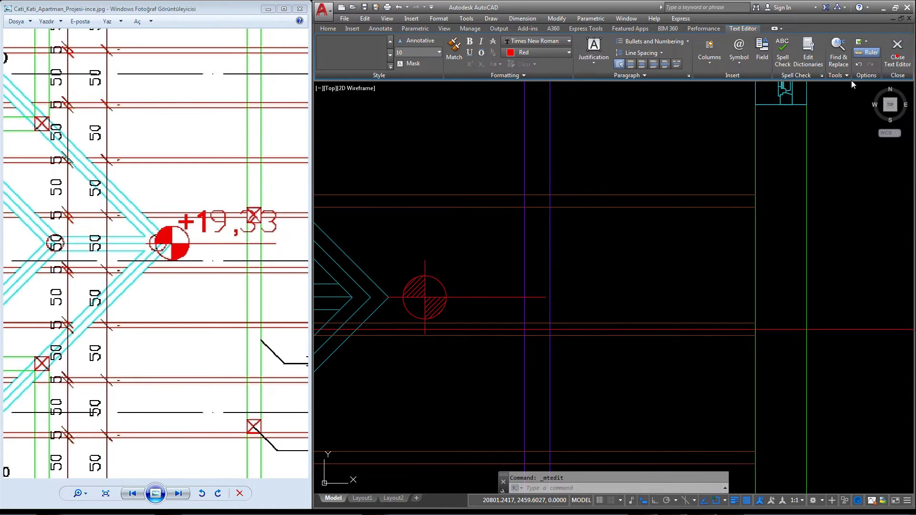
scroll(583, 215, "down", 3)
scroll(582, 214, "down", 2)
left_click_drag(221, 265, 106, 248)
scroll(106, 248, "down", 2)
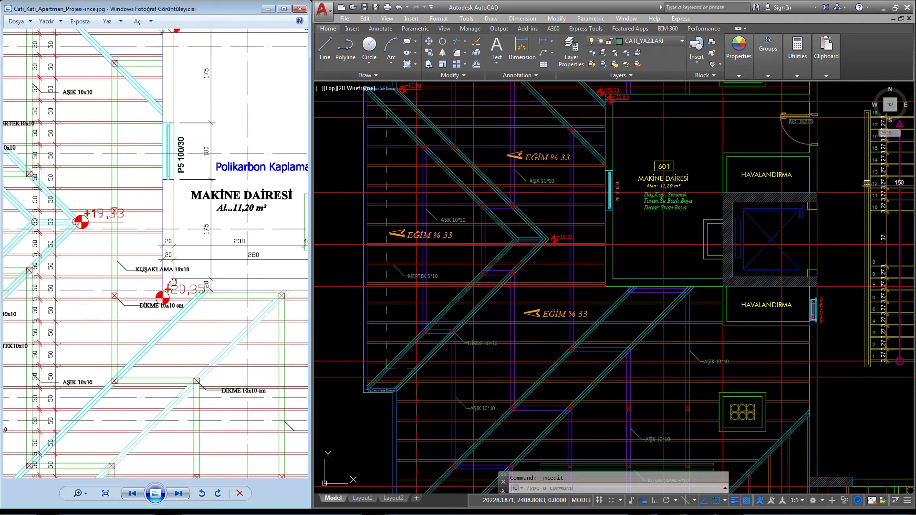
left_click_drag(176, 300, 143, 305)
scroll(612, 236, "up", 5)
middle_click_drag(611, 236, 612, 256)
scroll(603, 195, "up", 2)
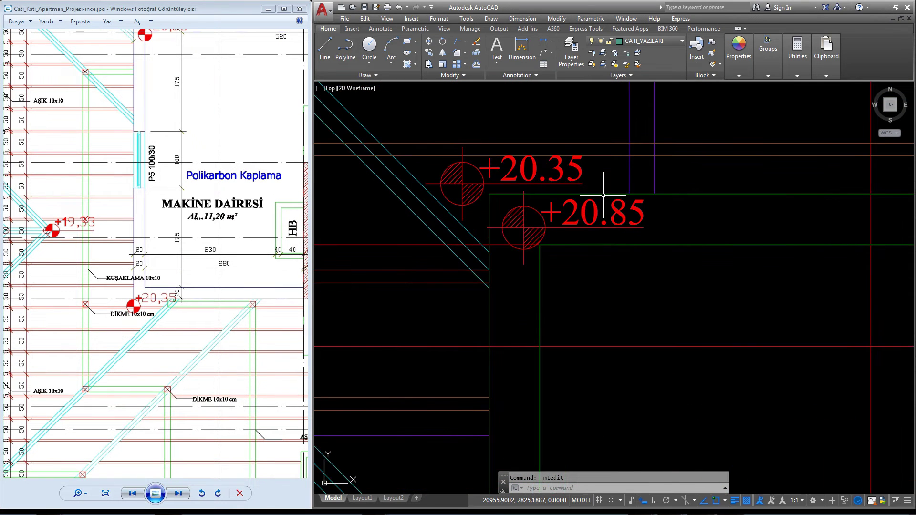
scroll(538, 144, "up", 2)
Step: Copy the +20.35 level marker toward the fire-stair area
left_click(396, 210)
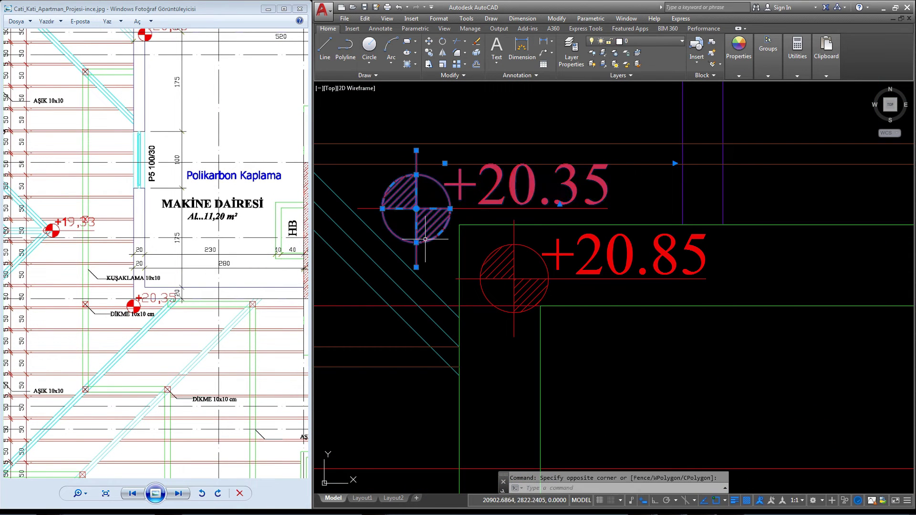
left_click(431, 248)
scroll(536, 198, "down", 2)
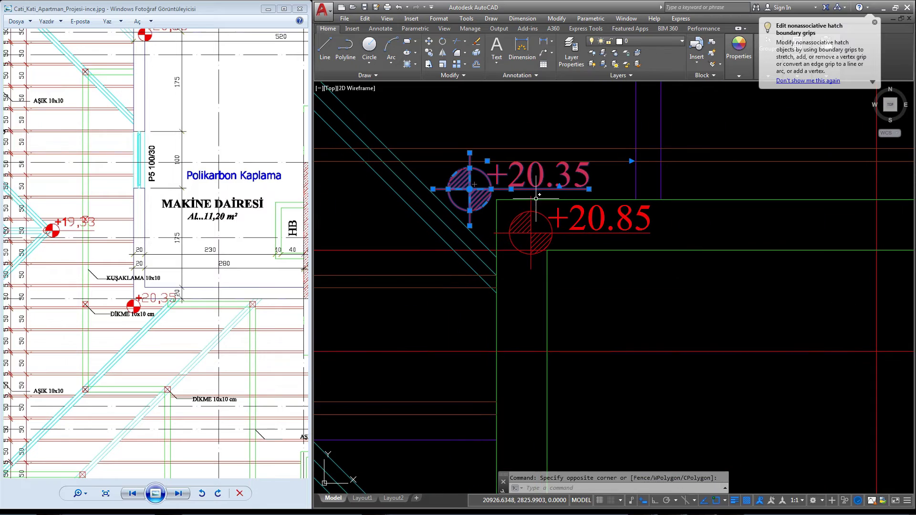
type("CO")
key("Return")
left_click(459, 174)
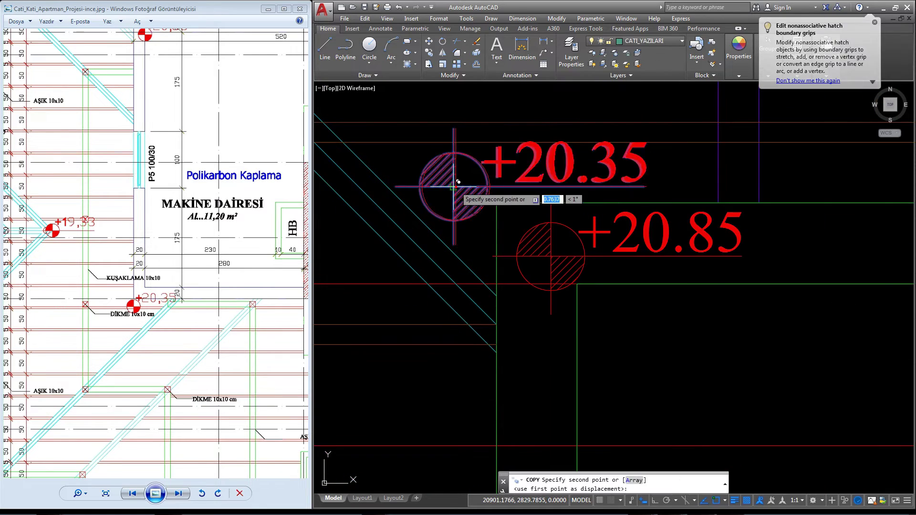
scroll(451, 289, "down", 5)
scroll(451, 290, "up", 1)
scroll(465, 305, "up", 2)
scroll(472, 267, "up", 2)
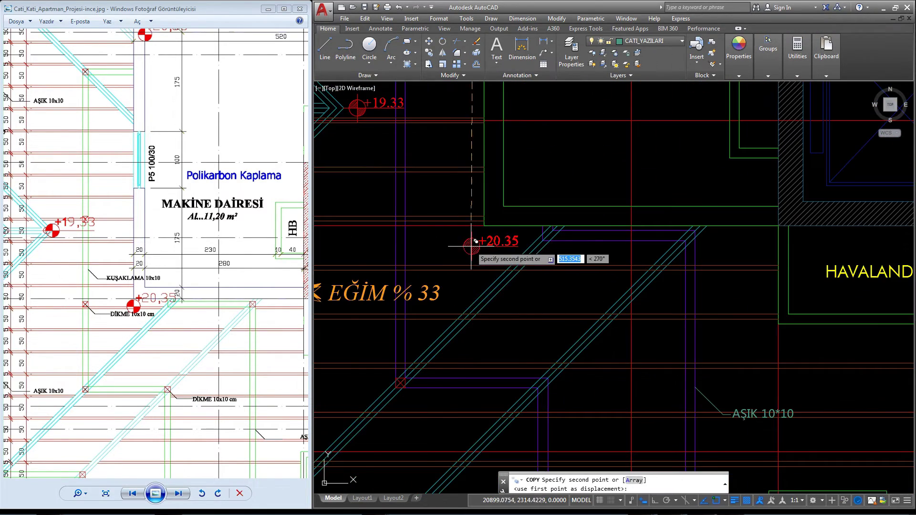
scroll(476, 234, "up", 1)
left_click(475, 235)
scroll(483, 254, "down", 5)
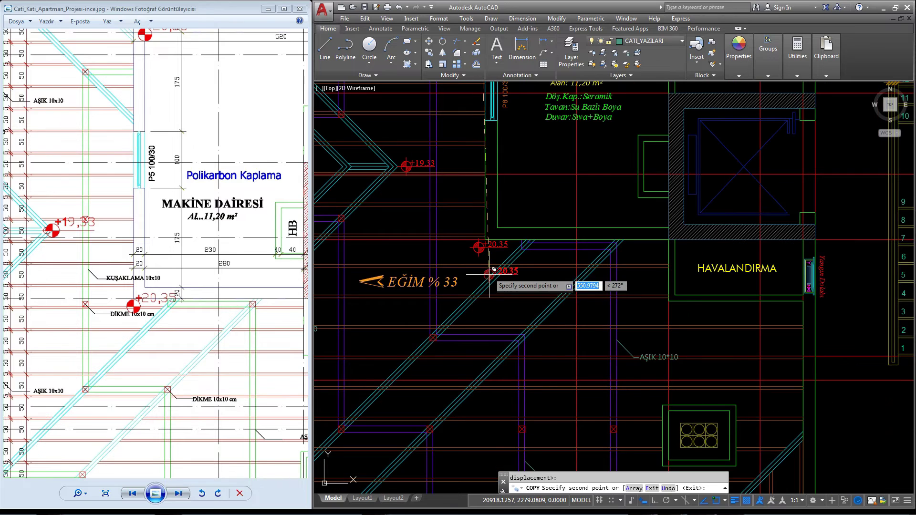
key("Escape")
scroll(190, 238, "down", 2)
Step: Copy the +20.35 marker once more to sit beside the fire escape stair
mouse_move(184, 261)
left_mouse_down()
mouse_move(221, 200)
mouse_move(129, 227)
left_mouse_up()
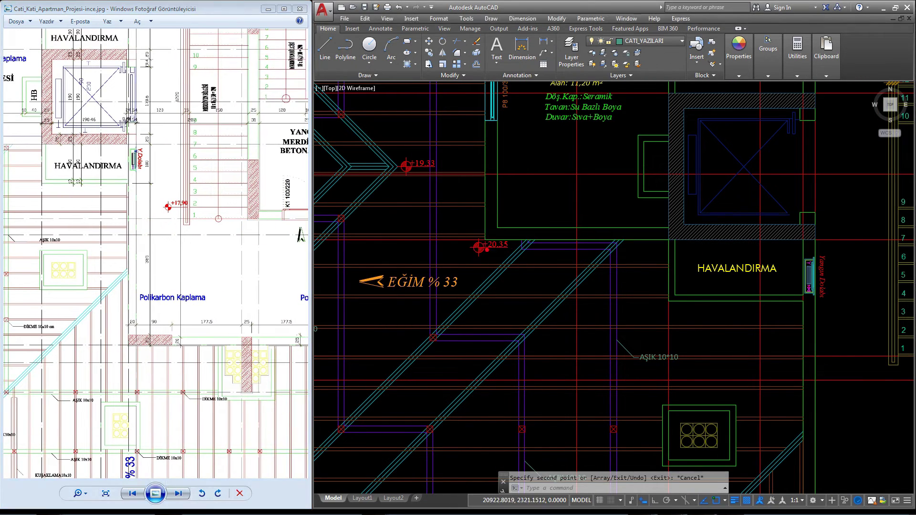
scroll(477, 246, "up", 3)
left_click(492, 258)
left_click(449, 245)
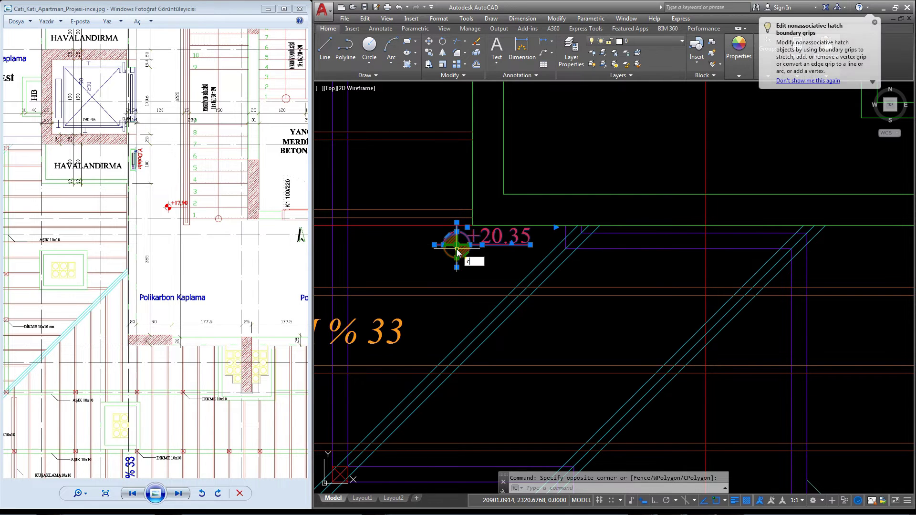
type("co")
key("Return")
left_click(456, 244)
scroll(455, 243, "down", 5)
scroll(594, 246, "up", 3)
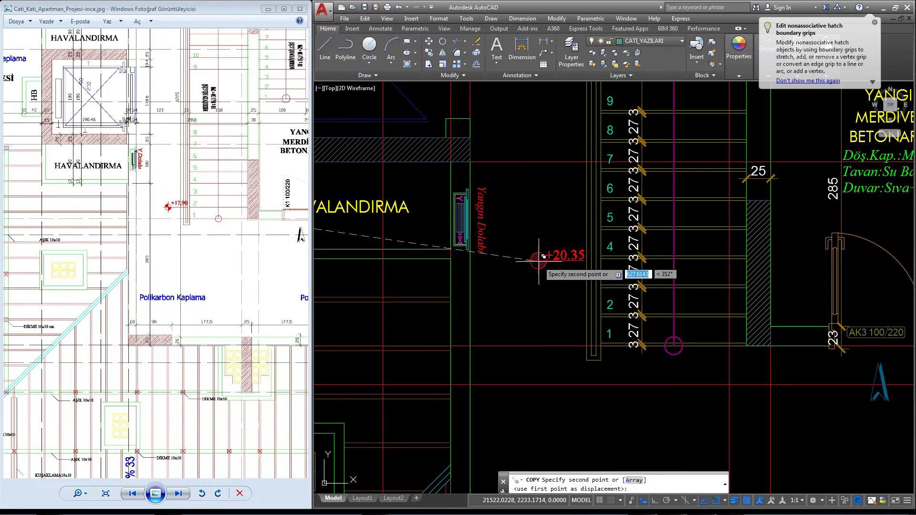
key("Escape")
Step: Change the new marker's label to +17.90
scroll(558, 263, "up", 2)
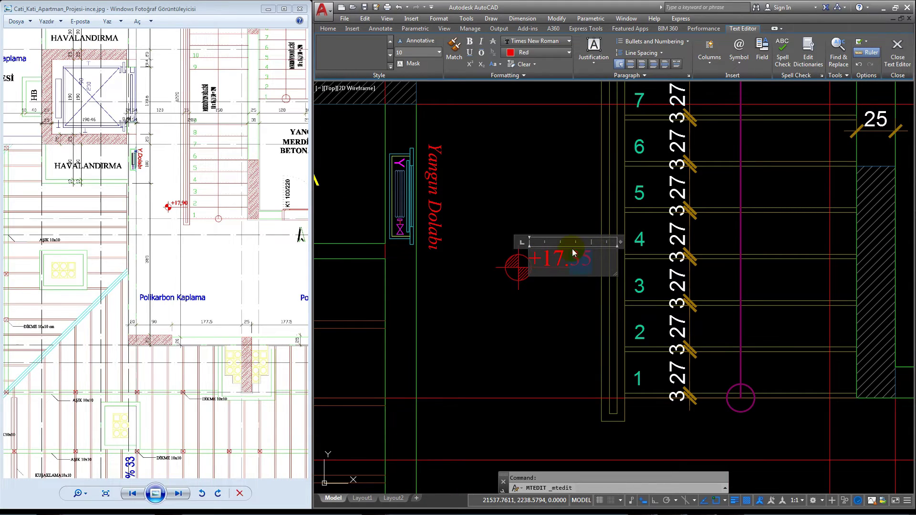
type("90")
left_click(570, 215)
scroll(570, 215, "down", 3)
scroll(230, 251, "down", 2)
scroll(202, 268, "down", 2)
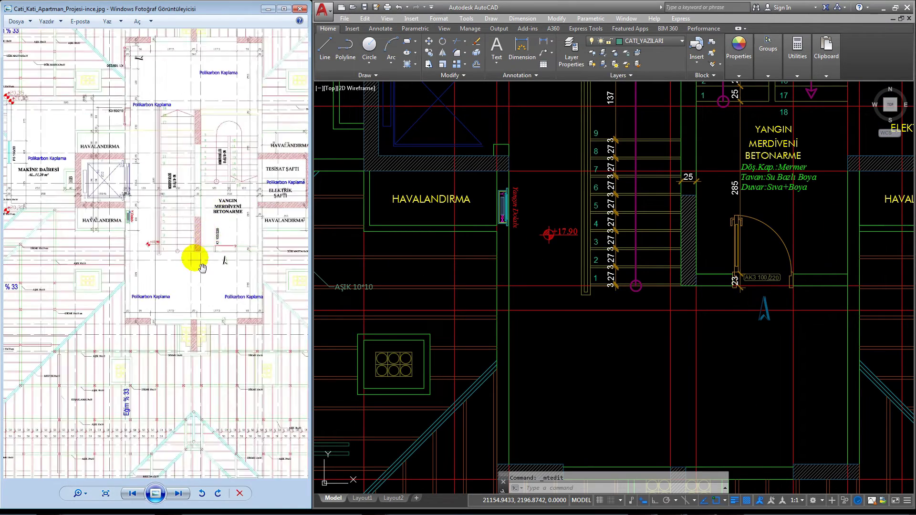
left_click_drag(202, 268, 129, 324)
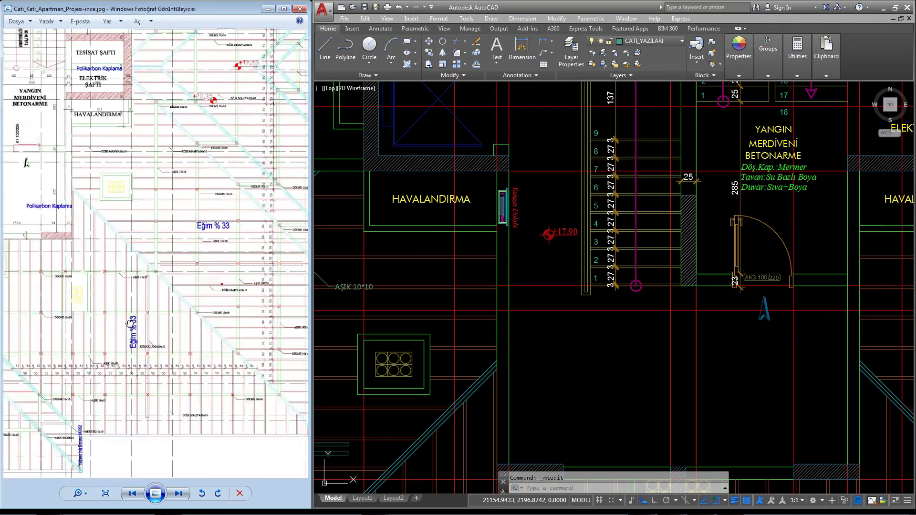
scroll(237, 239, "up", 3)
scroll(237, 238, "up", 3)
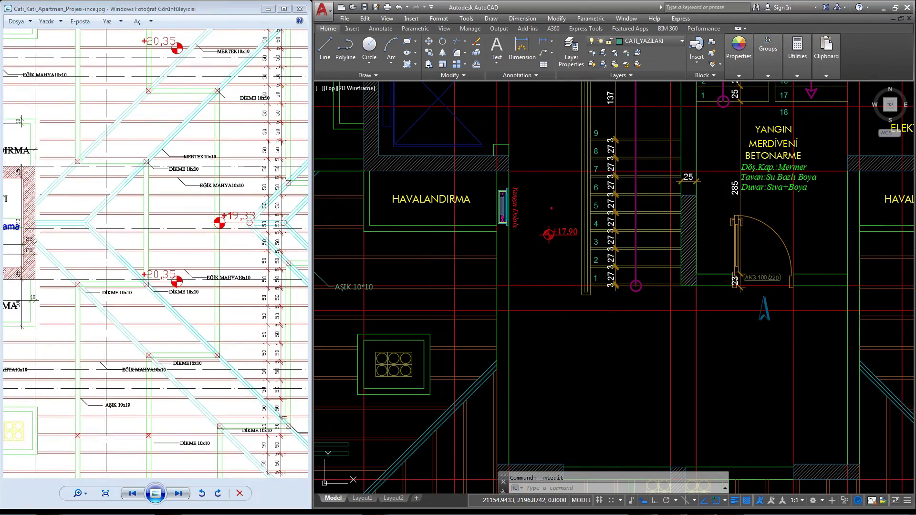
scroll(551, 208, "down", 3)
scroll(551, 208, "down", 3)
scroll(529, 218, "up", 5)
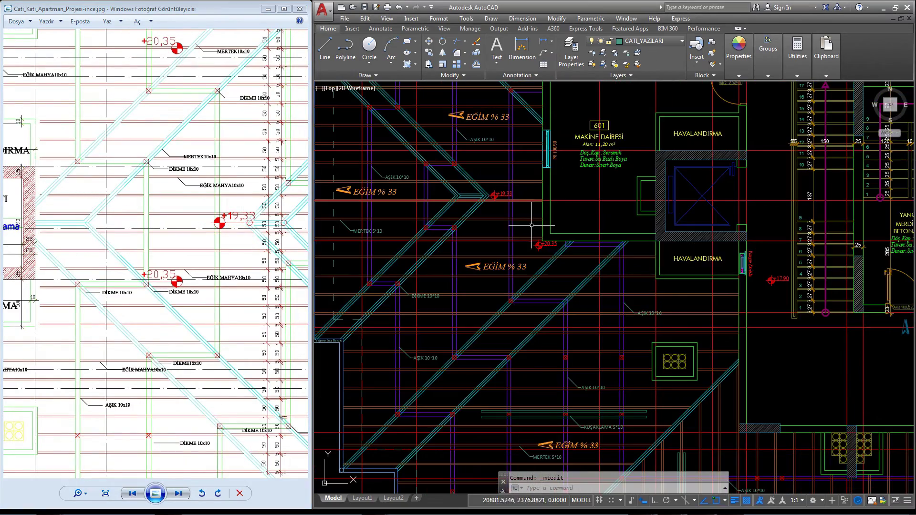
scroll(555, 247, "up", 5)
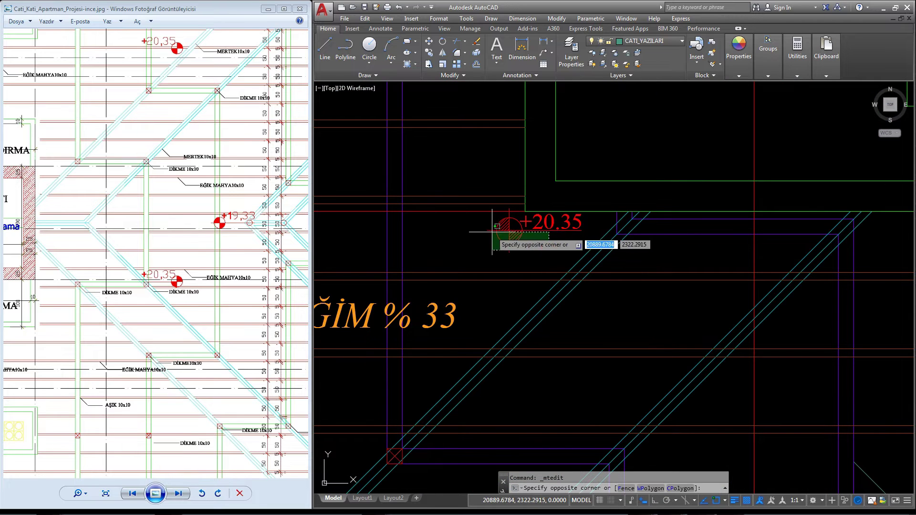
scroll(494, 225, "down", 3)
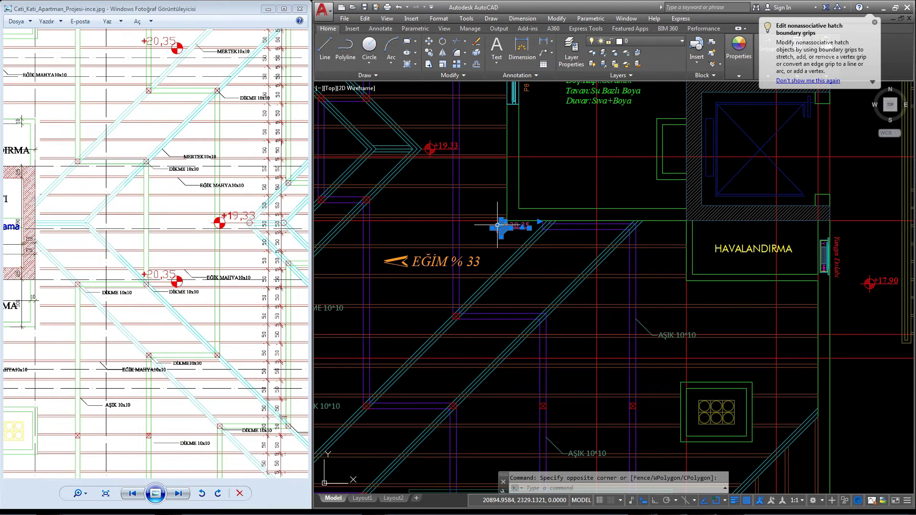
scroll(501, 256, "down", 2)
scroll(481, 188, "up", 5)
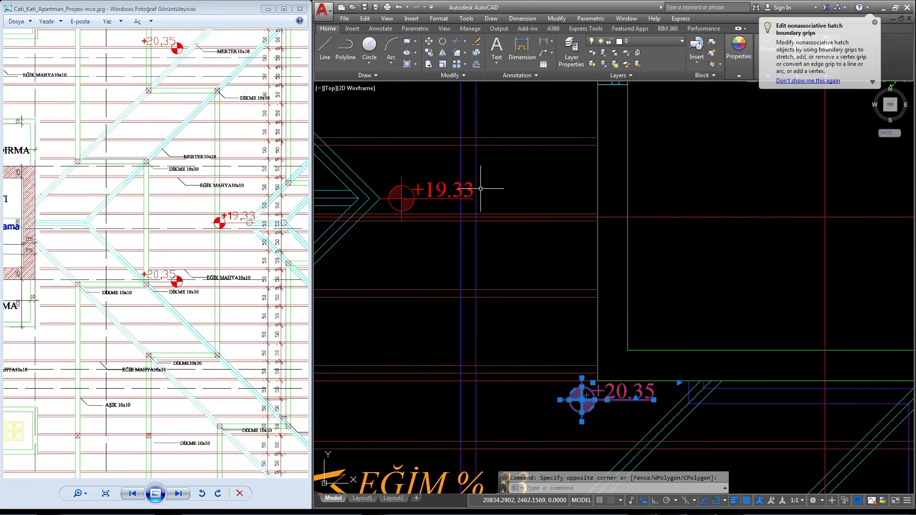
left_click(386, 204)
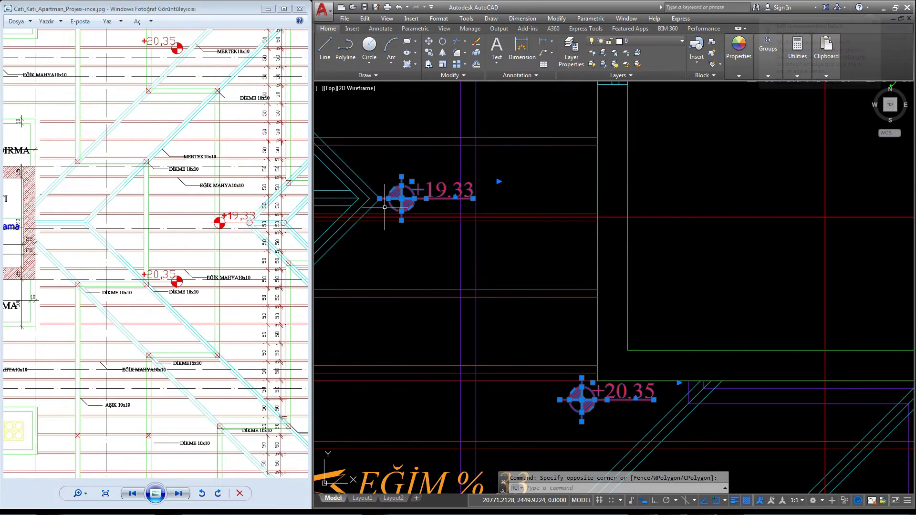
scroll(432, 195, "down", 3)
Step: Mirror the +19.33 and +20.35 markers across the ridge, keeping the originals
scroll(432, 195, "up", 3)
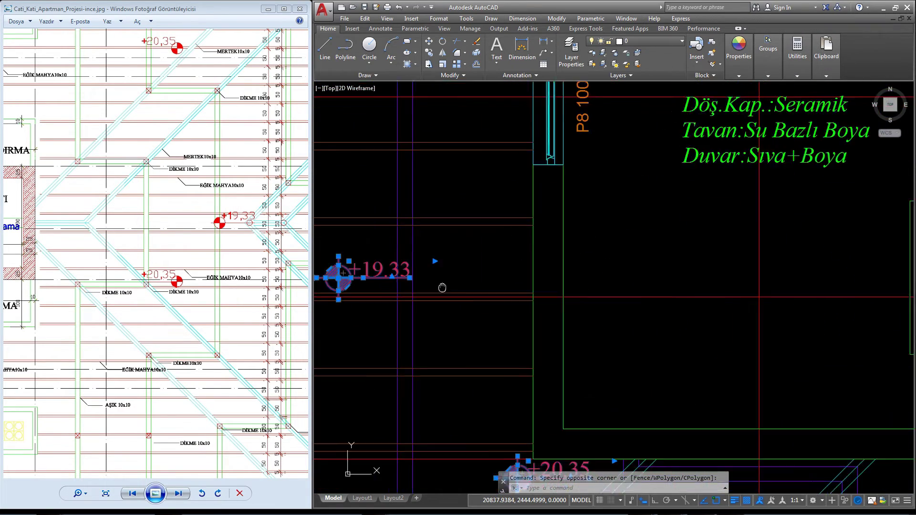
mouse_move(401, 284)
middle_mouse_down()
mouse_move(499, 247)
mouse_move(473, 225)
middle_mouse_up()
scroll(434, 144, "down", 3)
scroll(435, 144, "down", 3)
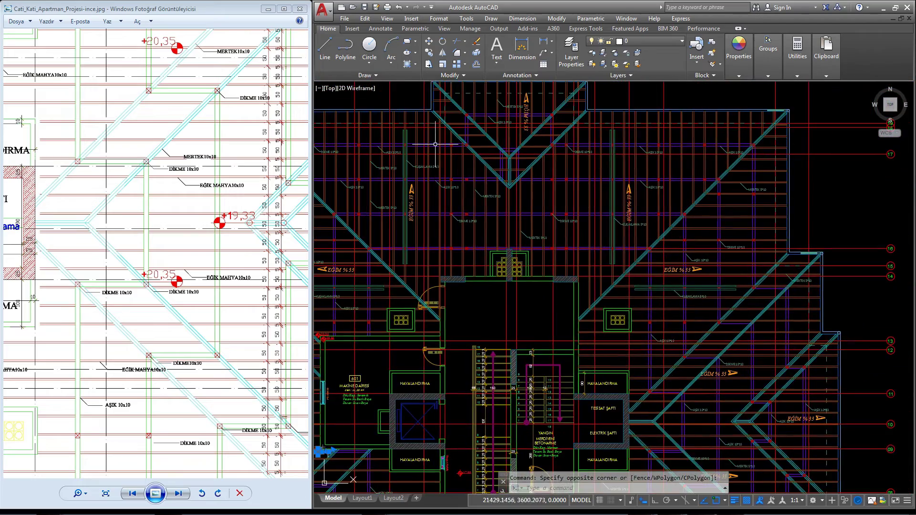
left_click(443, 54)
scroll(508, 187, "up", 5)
scroll(450, 160, "up", 1)
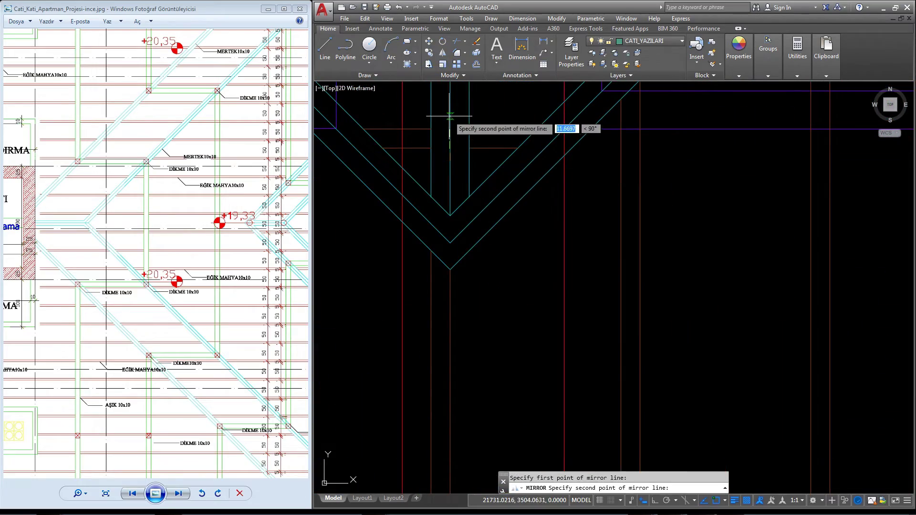
left_click(475, 149)
scroll(474, 149, "down", 3)
scroll(525, 286, "down", 3)
scroll(539, 306, "up", 4)
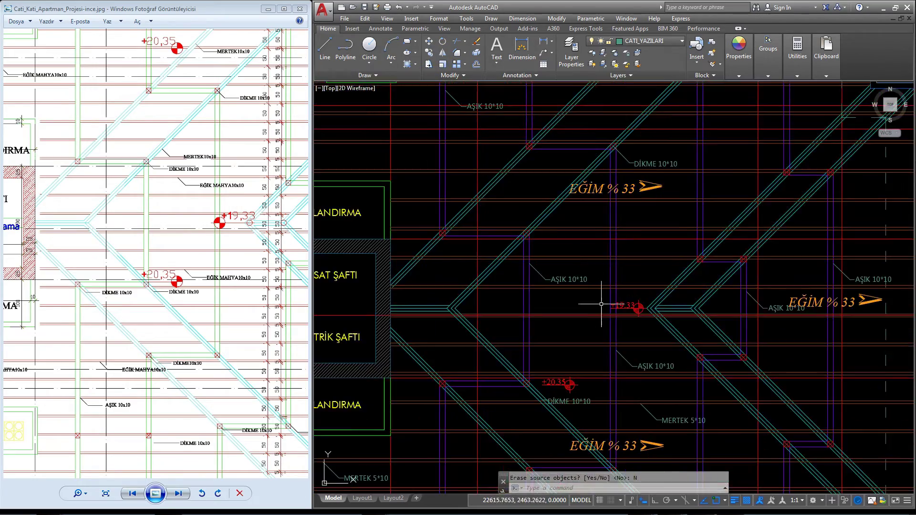
middle_click_drag(540, 327, 535, 306)
scroll(535, 307, "up", 4)
scroll(596, 266, "up", 2)
Step: Move the mirrored +20.35 marker into position on the opposite slope
left_click(759, 206)
left_click(569, 255)
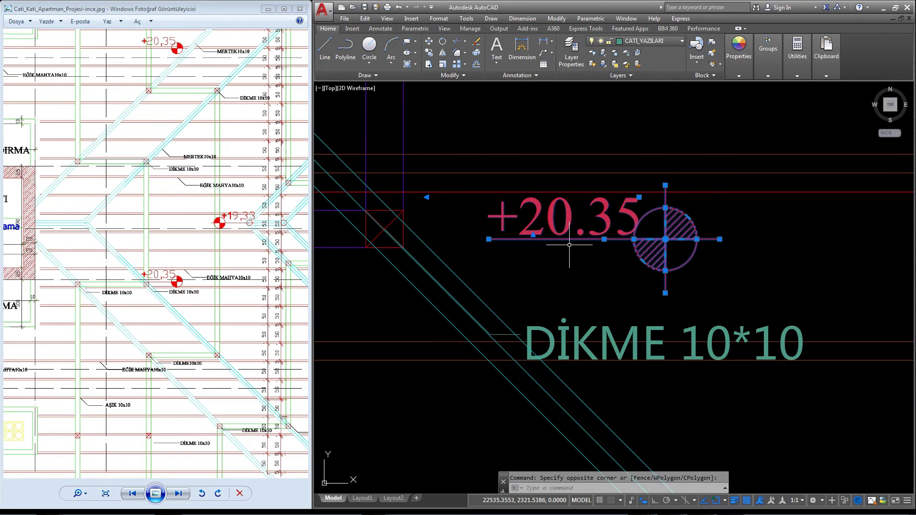
type("m")
key("Return")
left_click(533, 249)
scroll(533, 247, "down", 2)
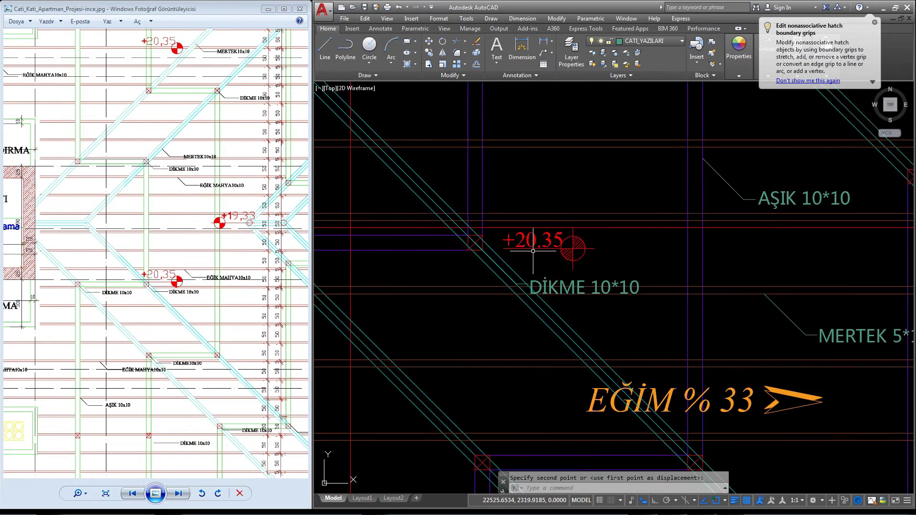
scroll(534, 246, "down", 2)
scroll(613, 164, "up", 3)
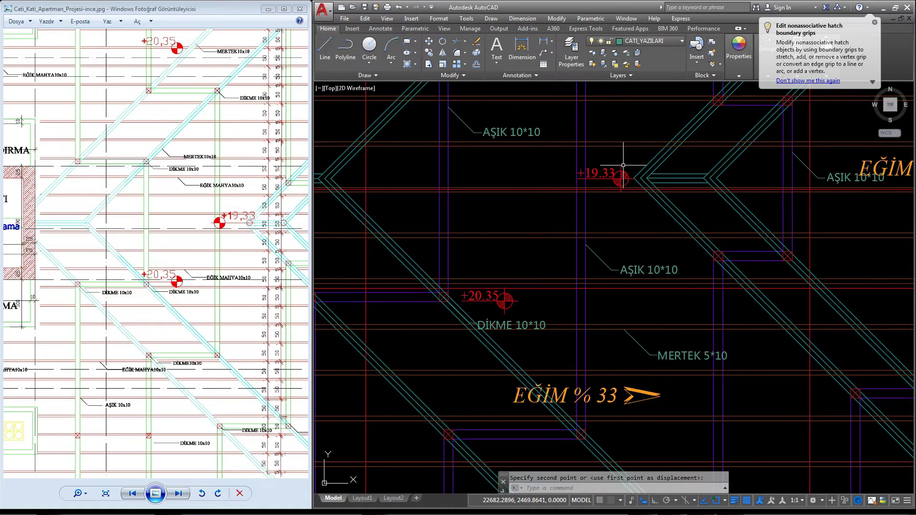
scroll(634, 153, "up", 2)
Step: Flip the +19.33 marker about a vertical mirror line, erasing the source
left_click(614, 164)
left_click(564, 189)
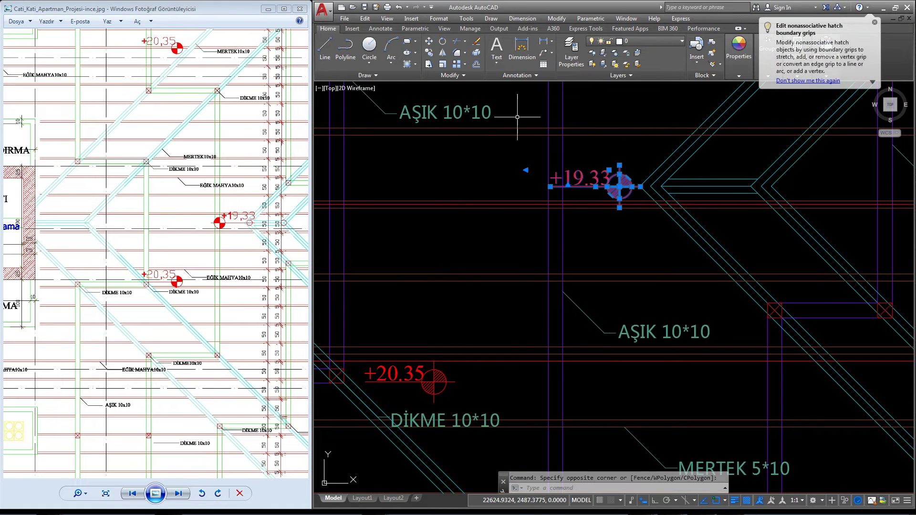
scroll(597, 165, "up", 2)
left_click(595, 219)
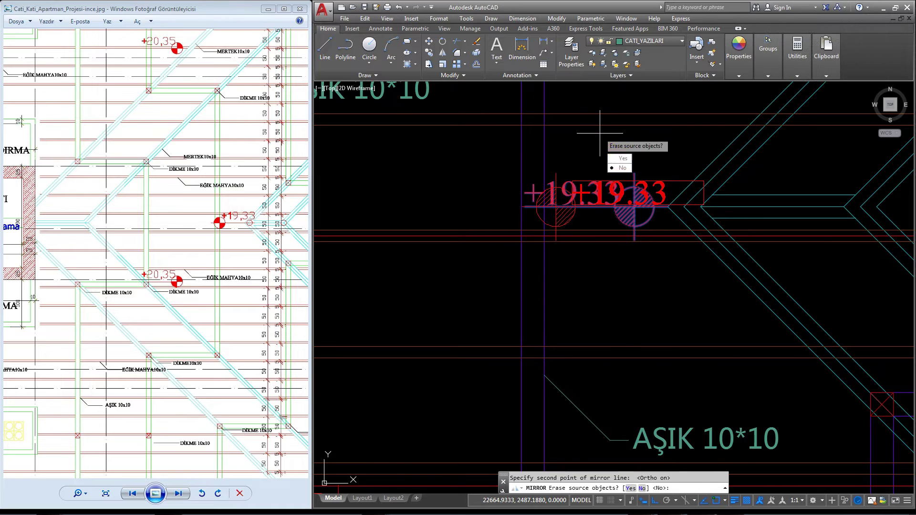
left_click(596, 136)
type("Y")
key("Return")
scroll(528, 259, "down", 2)
scroll(524, 272, "up", 2)
scroll(549, 295, "up", 1)
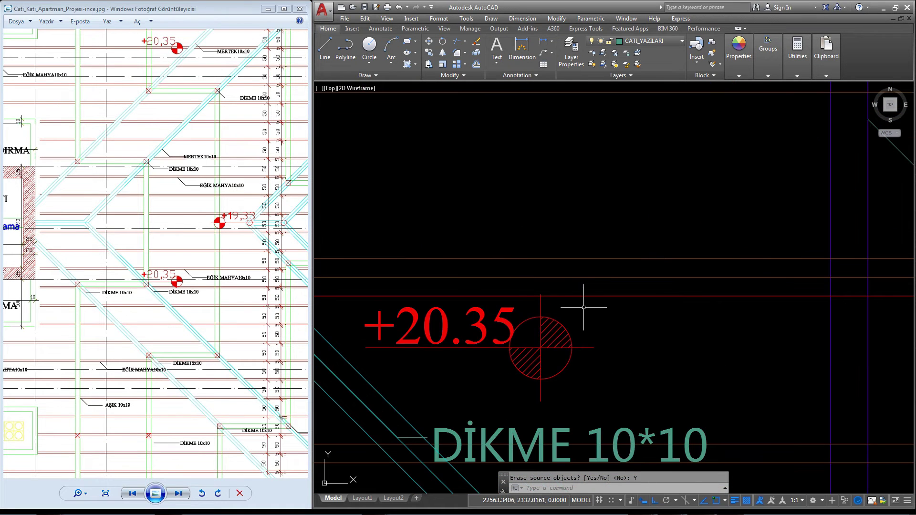
Step: Flip the +20.35 marker the same way, erasing the original
left_click(583, 307)
left_click(399, 367)
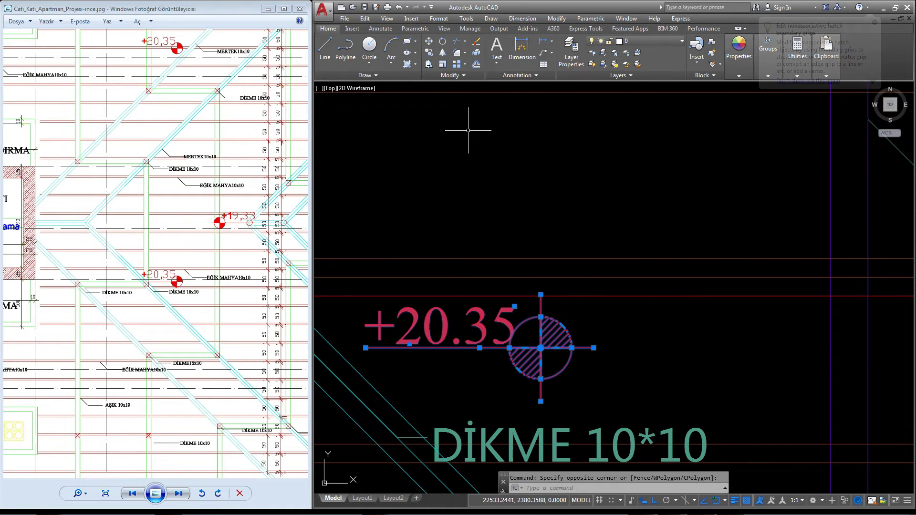
left_click(443, 52)
left_click(483, 372)
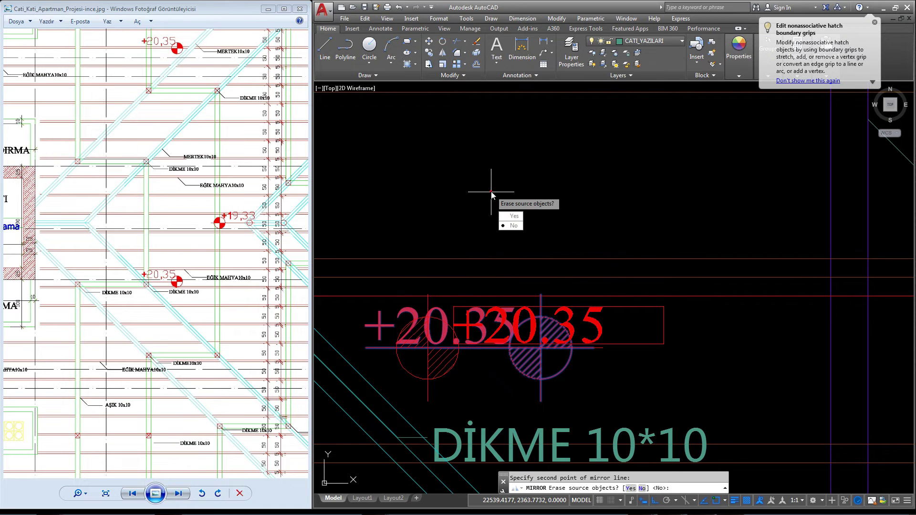
left_click(514, 216)
scroll(480, 210, "down", 3)
scroll(473, 255, "down", 2)
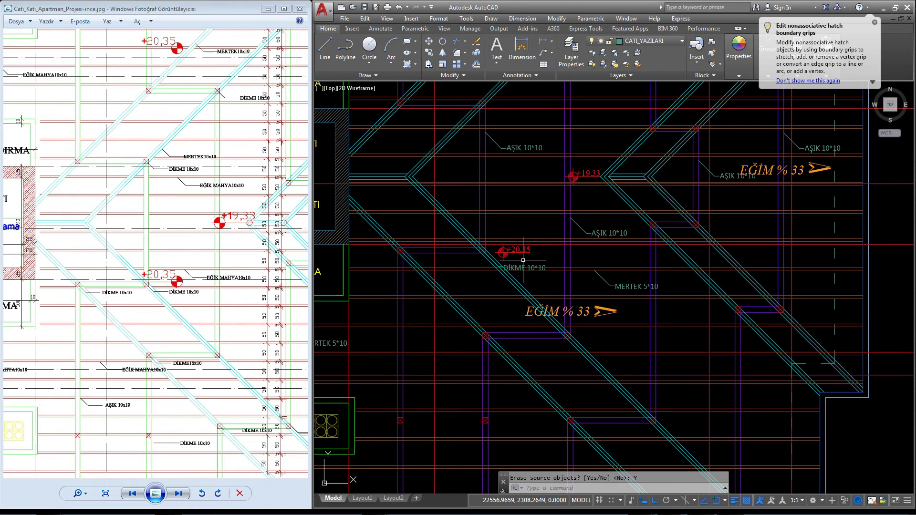
scroll(536, 289, "up", 2)
left_click_drag(174, 286, 233, 434)
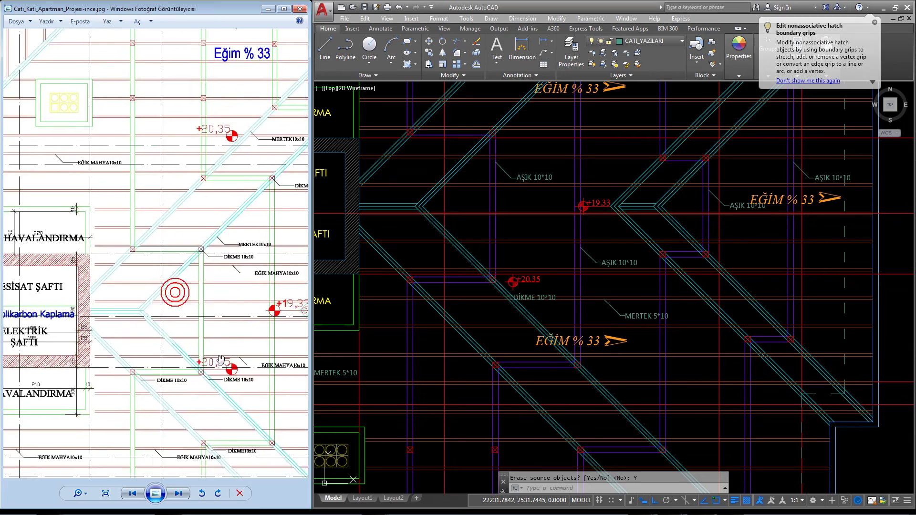
Step: Pan and zoom the reference image to locate the +20.35 elevation marker
scroll(548, 229, "down", 1)
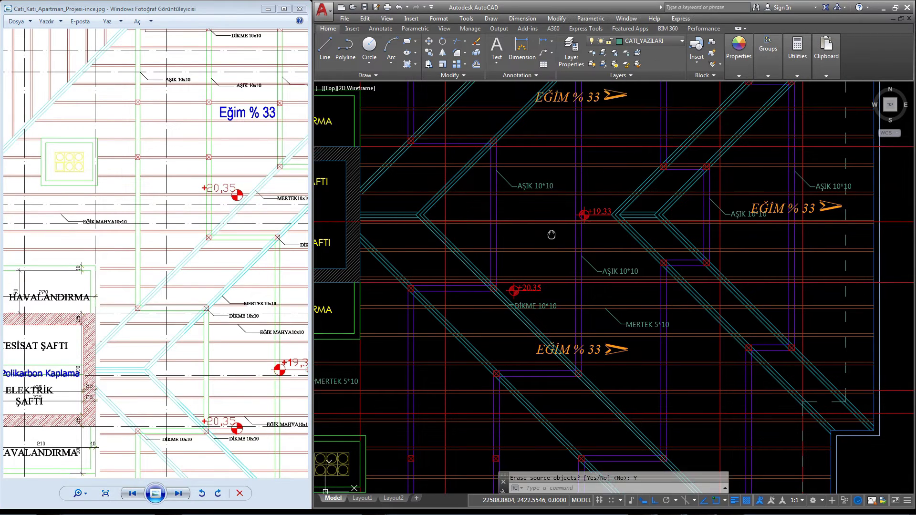
scroll(553, 238, "down", 1)
scroll(561, 262, "down", 1)
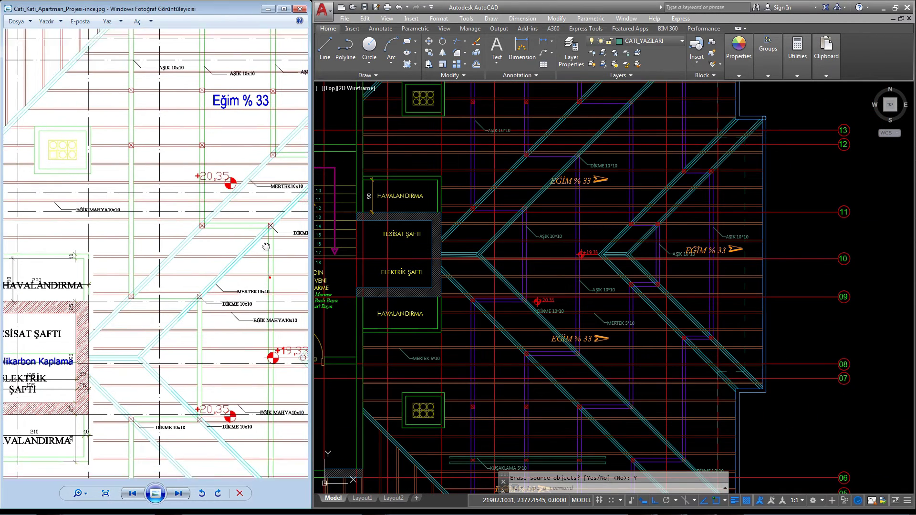
left_click_drag(247, 329, 236, 268)
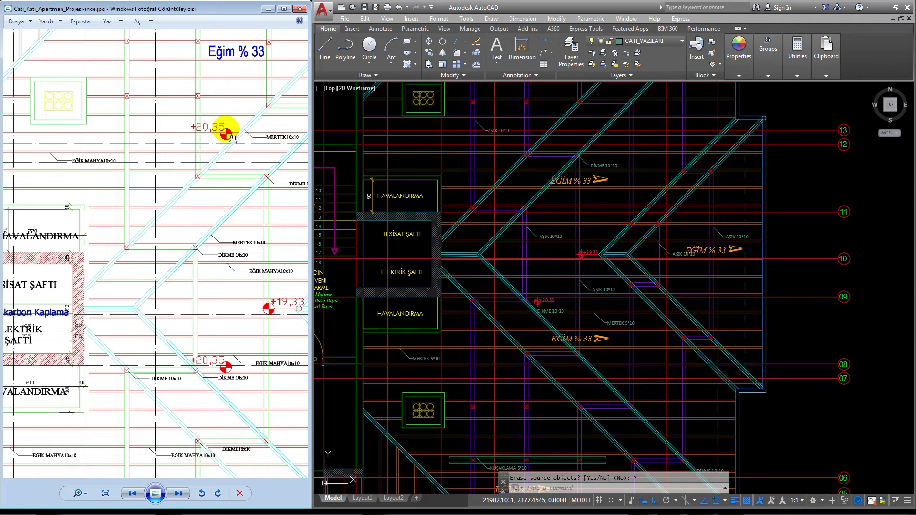
scroll(540, 304, "up", 3)
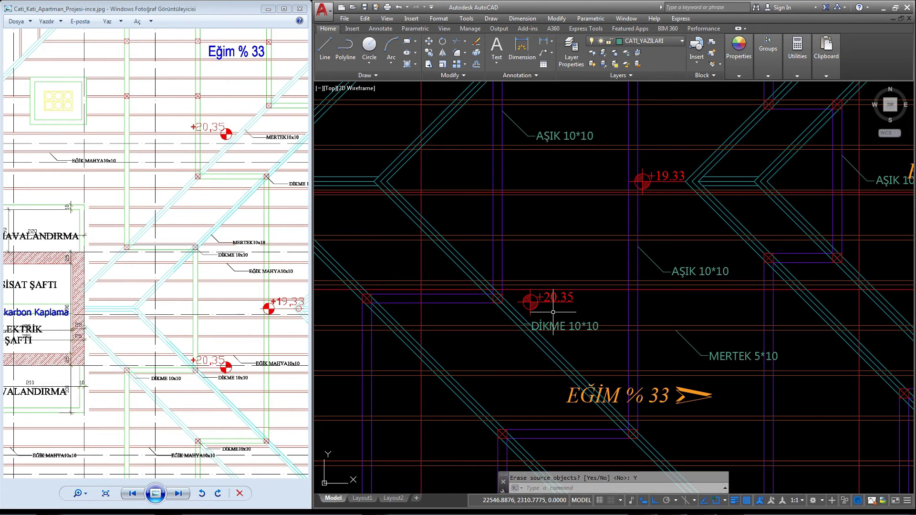
Step: Copy the +20.35 marker straight up the roof slope above the original
left_click(525, 297)
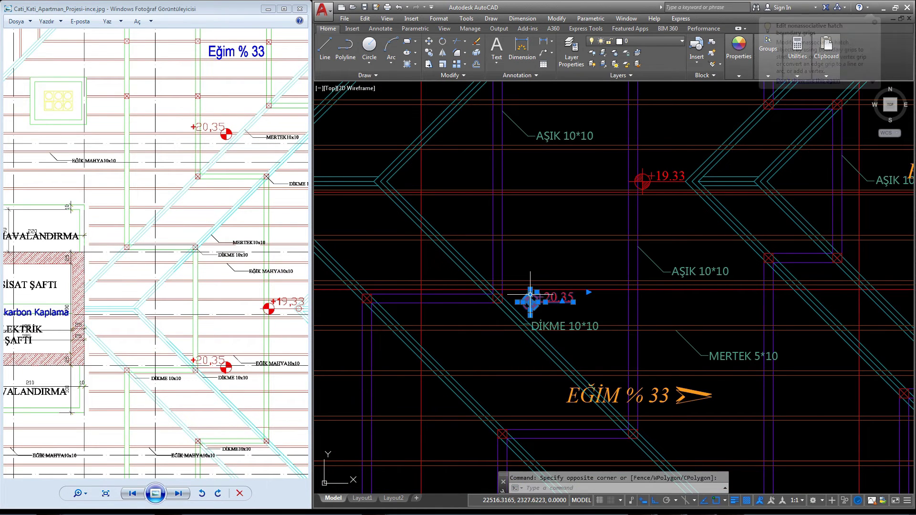
type("co")
key("Return")
left_click(531, 298)
scroll(530, 180, "down", 3)
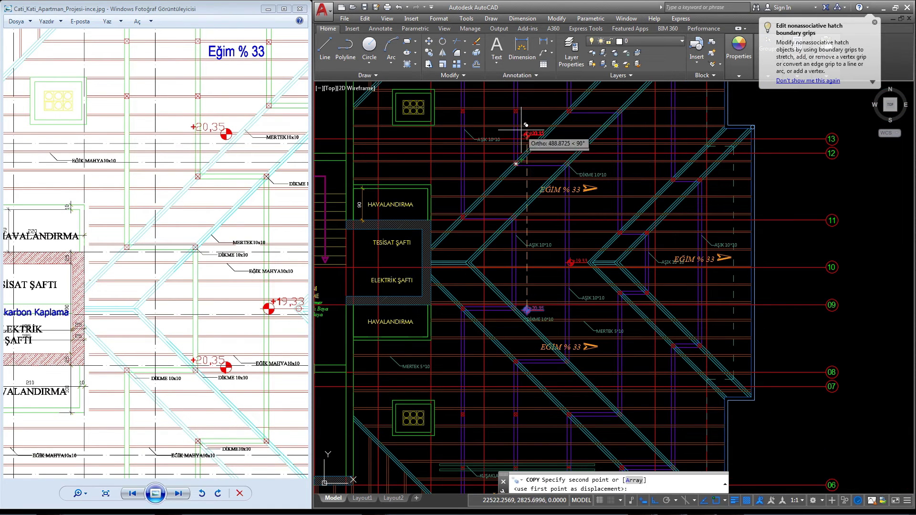
scroll(526, 125, "up", 2)
scroll(527, 160, "up", 3)
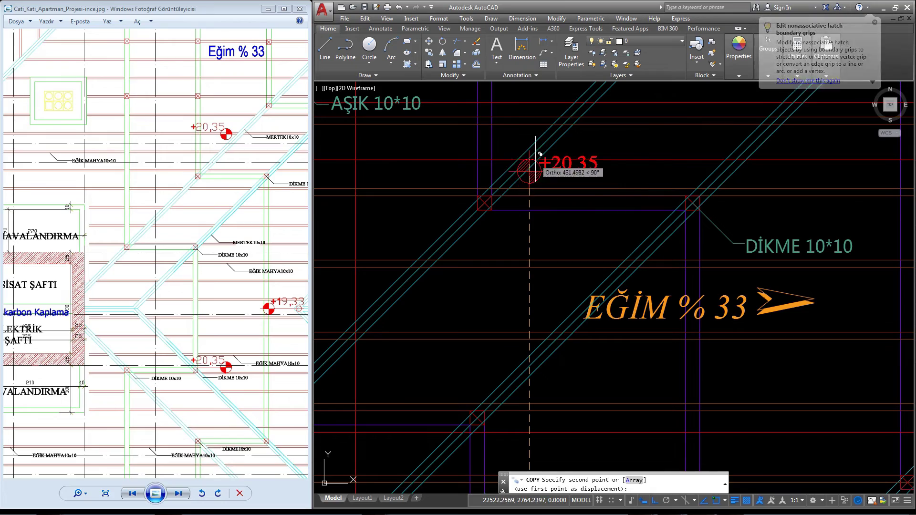
key("Escape")
Step: Pan the reference image to show a different part of the roof
scroll(531, 170, "down", 3)
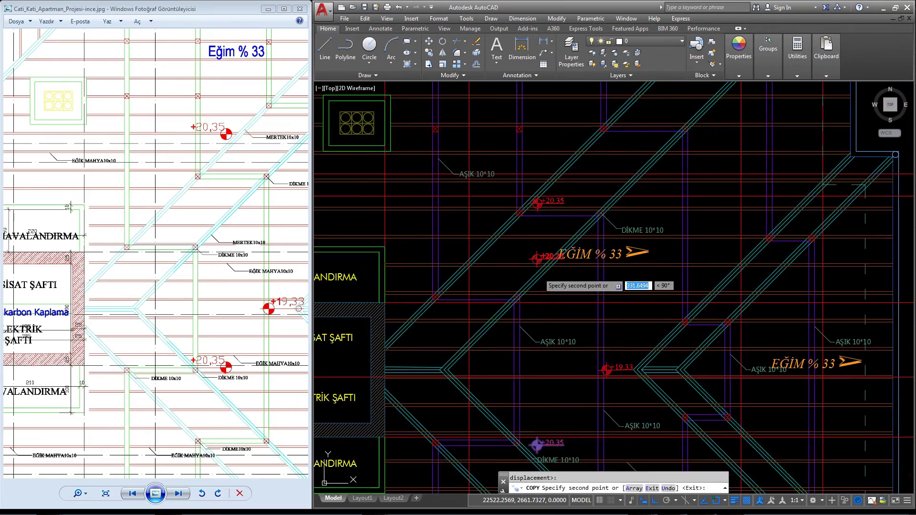
scroll(531, 169, "down", 3)
mouse_move(115, 129)
left_mouse_down()
mouse_move(285, 315)
mouse_move(184, 256)
mouse_move(235, 220)
left_mouse_up()
scroll(178, 154, "down", 2)
scroll(162, 254, "down", 2)
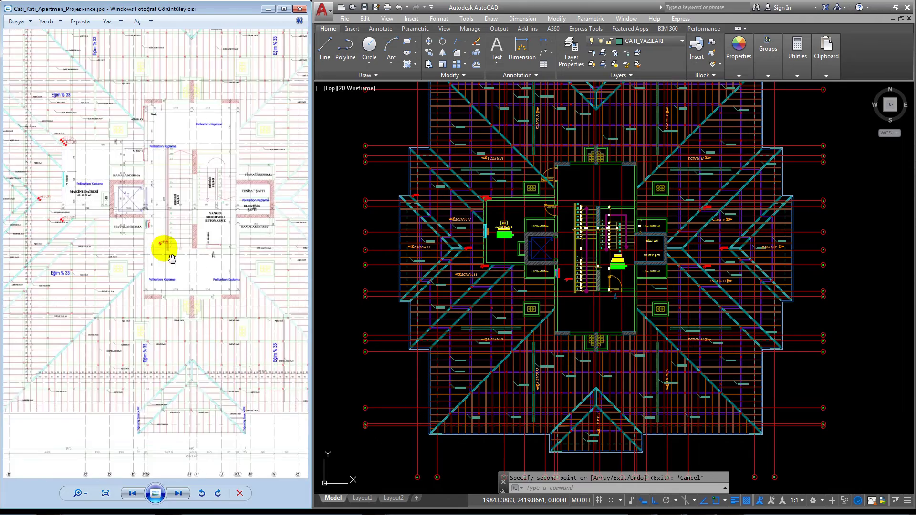
left_click_drag(163, 254, 315, 269)
Step: Mirror the +17.90 marker across the roof apex, keeping the original
scroll(446, 202, "up", 5)
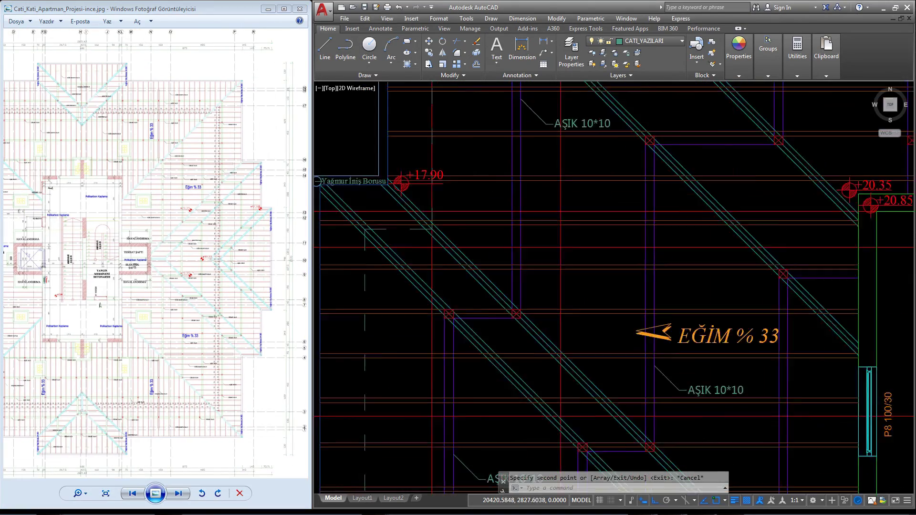
scroll(420, 186, "up", 3)
scroll(239, 198, "up", 3)
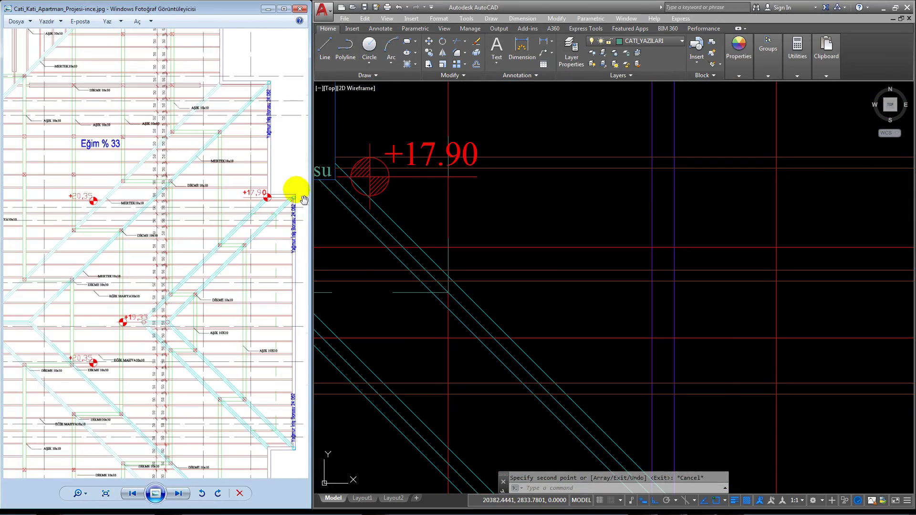
left_click(372, 188)
scroll(374, 172, "up", 4)
left_click(428, 121)
scroll(466, 126, "down", 5)
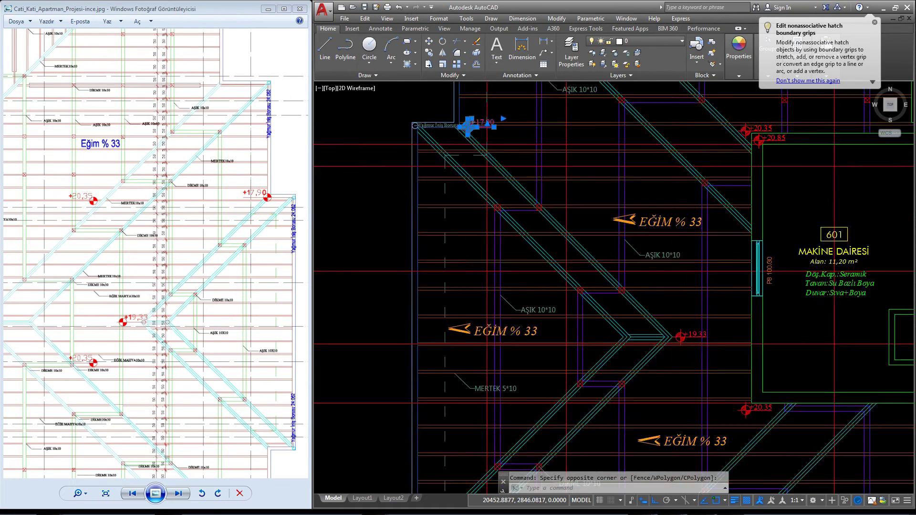
left_click(442, 53)
scroll(568, 155, "up", 4)
scroll(547, 280, "up", 3)
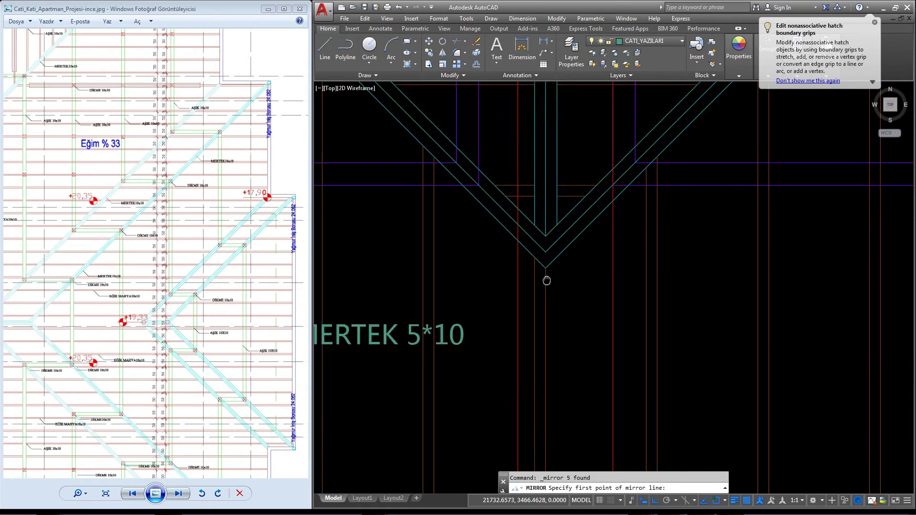
scroll(540, 202, "up", 2)
left_click(567, 195)
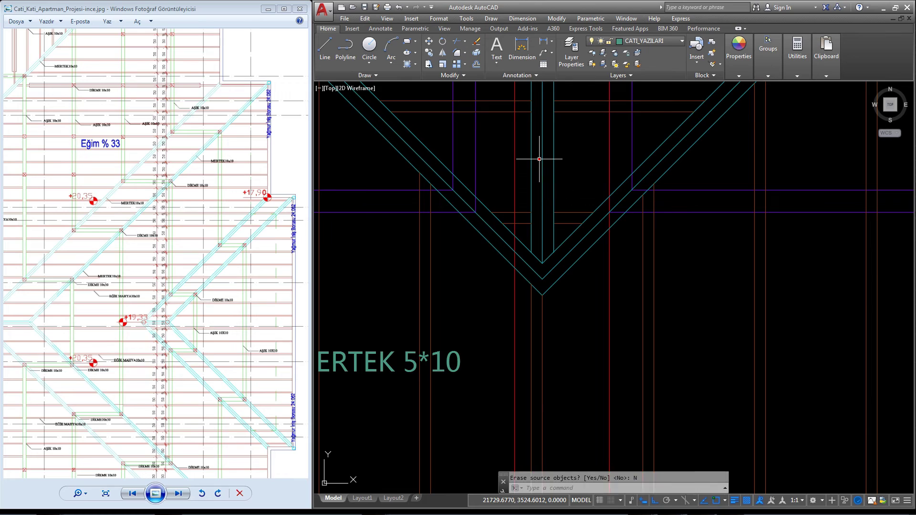
Step: Select the mirrored marker's hatched circle, cross lines, +17.90 label and leader
scroll(536, 153, "down", 5)
scroll(559, 209, "up", 2)
scroll(559, 208, "up", 3)
scroll(559, 208, "down", 3)
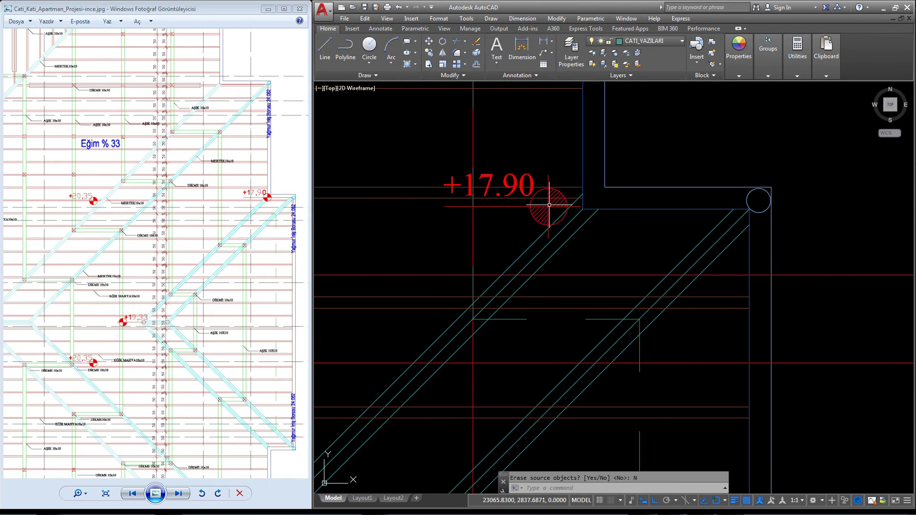
scroll(551, 198, "up", 3)
left_click(620, 201)
left_click(477, 224)
left_click(488, 204)
left_click(447, 229)
Step: Mirror the +17.90 label to the circle's right side, erasing the source
left_click(475, 129)
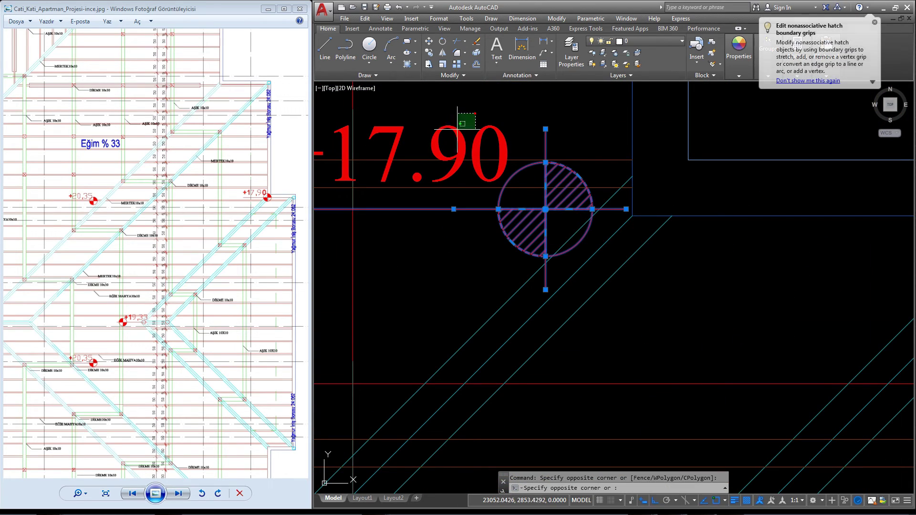
left_click(461, 112)
scroll(548, 200, "down", 2)
left_click(443, 56)
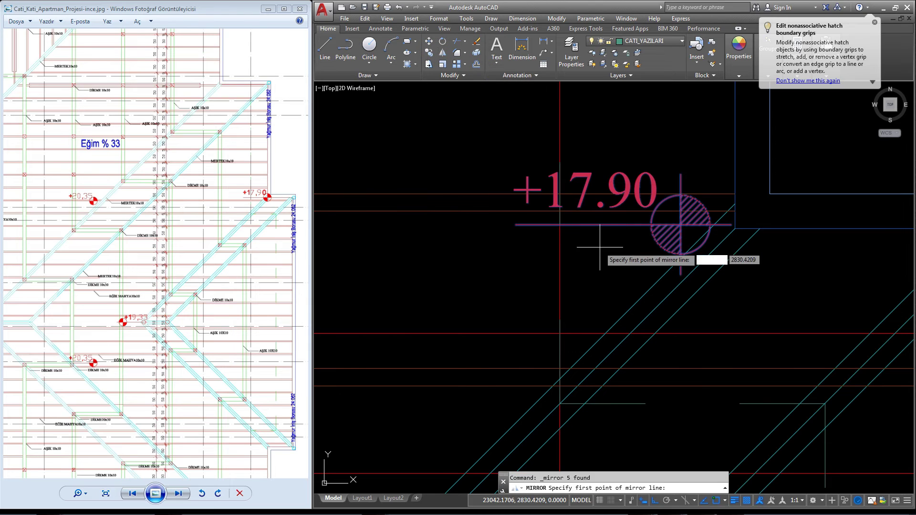
left_click(593, 249)
left_click(589, 131)
scroll(572, 153, "down", 3)
scroll(532, 228, "up", 3)
type("Y")
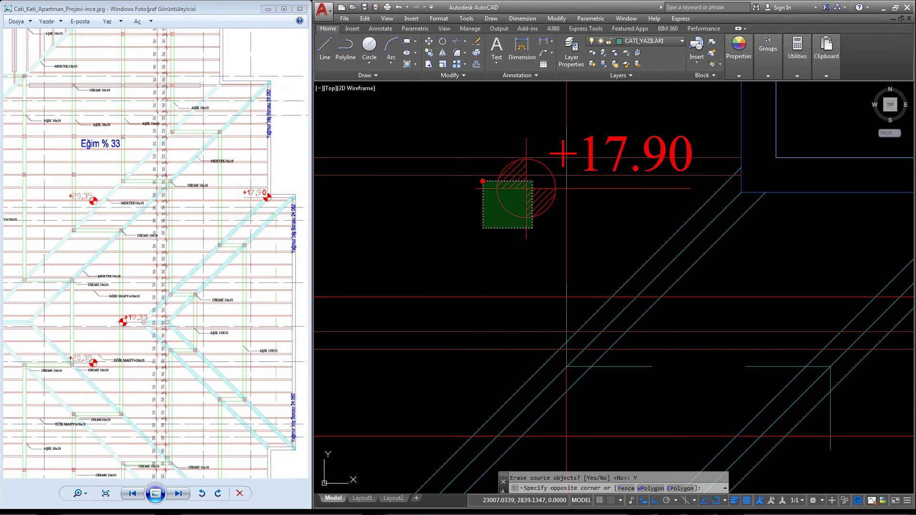
Step: Start moving the hatched circle symbol from its base point
left_click(531, 228)
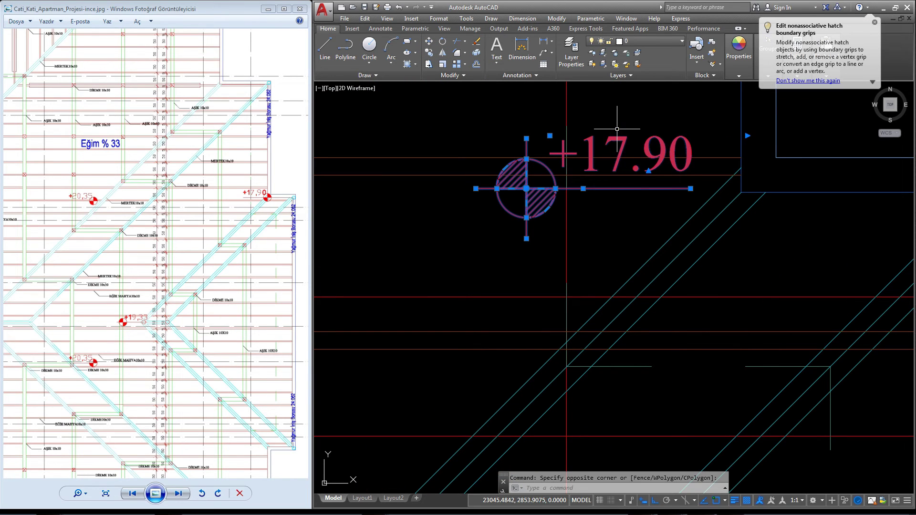
type("m")
key("Return")
left_click(603, 189)
scroll(590, 252, "down", 3)
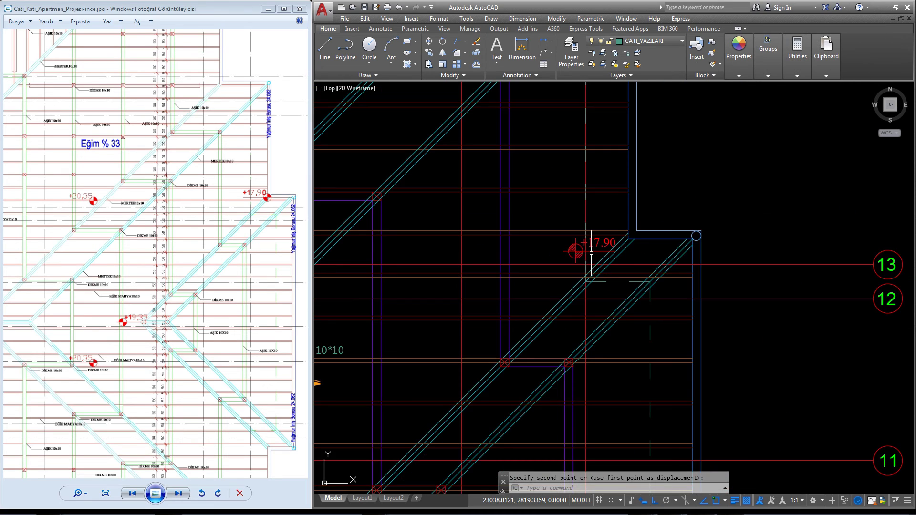
scroll(619, 224, "down", 2)
scroll(675, 194, "down", 5)
scroll(627, 201, "down", 1)
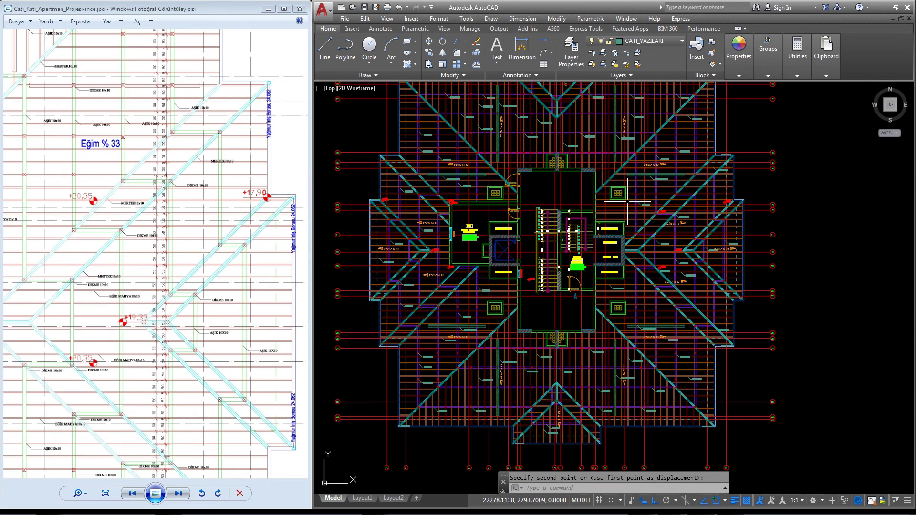
Step: Pan to the floor plan and select its north arrow for copying
left_click_drag(219, 207, 215, 184)
scroll(501, 205, "down", 2)
middle_click_drag(429, 205, 596, 205)
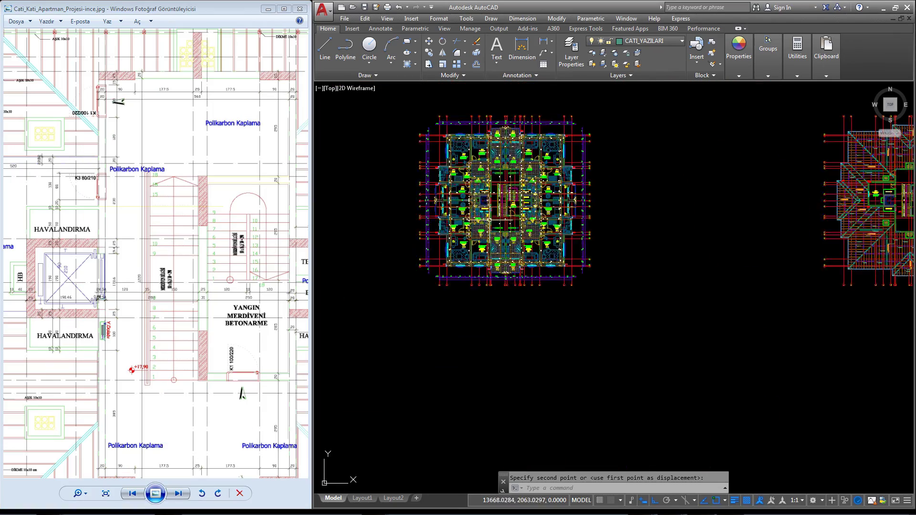
scroll(490, 206, "up", 3)
scroll(490, 206, "up", 3)
scroll(501, 272, "up", 4)
type("co")
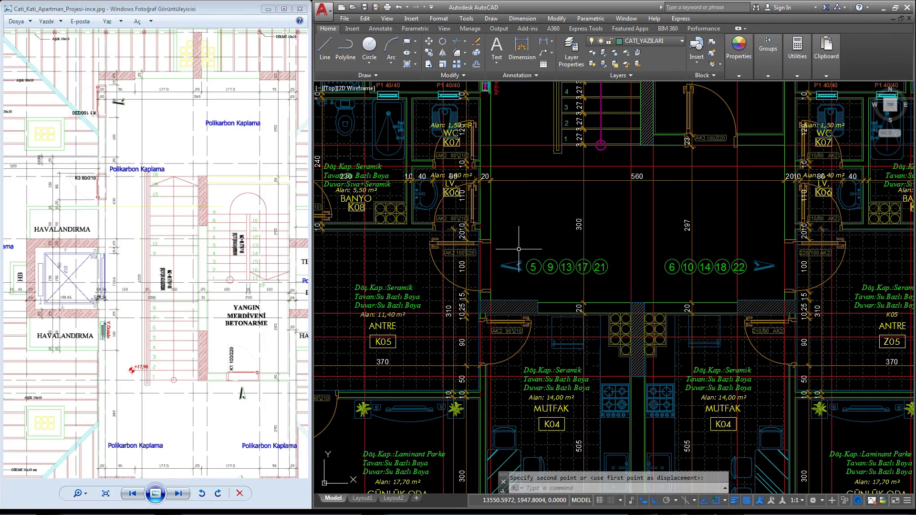
key("Return")
left_click(504, 275)
scroll(504, 275, "down", 5)
scroll(524, 267, "down", 3)
scroll(666, 240, "up", 2)
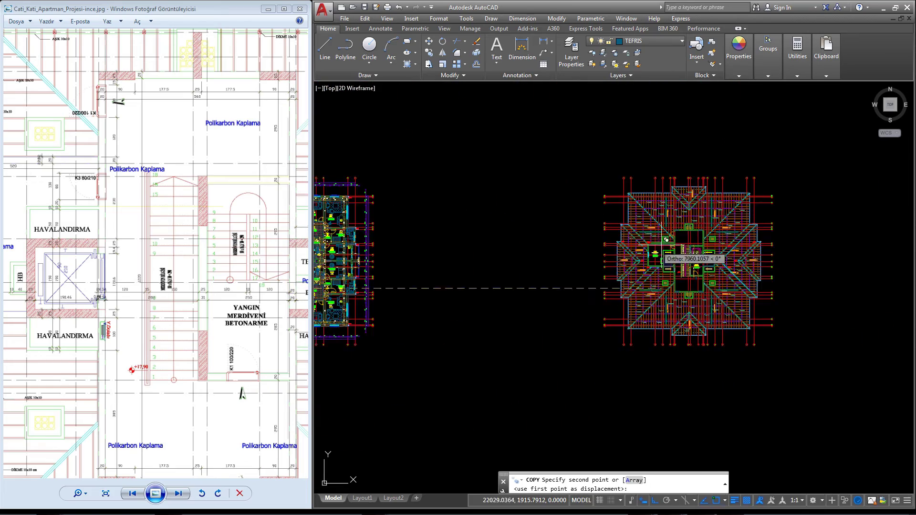
scroll(665, 240, "up", 5)
Step: Place the north arrow copy in the roof plan's stair core with Ortho off
middle_click_drag(732, 246, 644, 255)
key("F8")
scroll(639, 251, "up", 5)
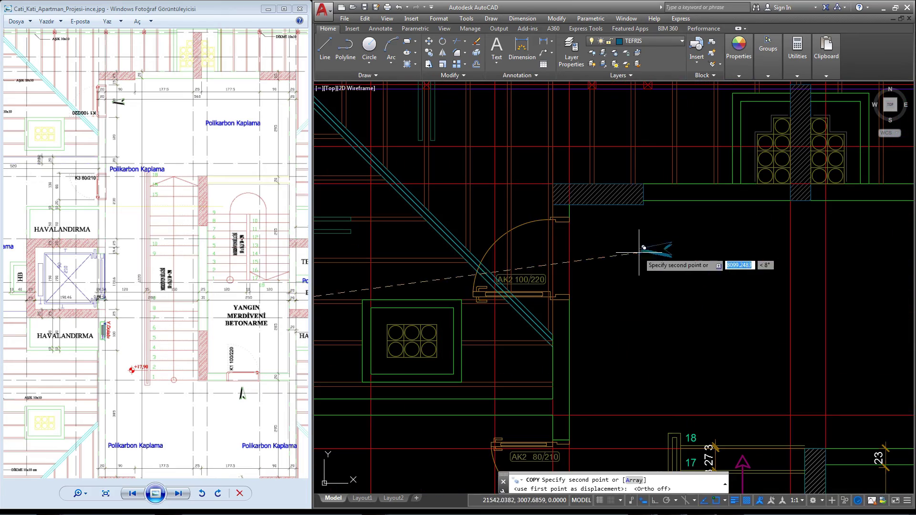
left_click(603, 257)
key("Return")
key("F8")
scroll(604, 258, "down", 5)
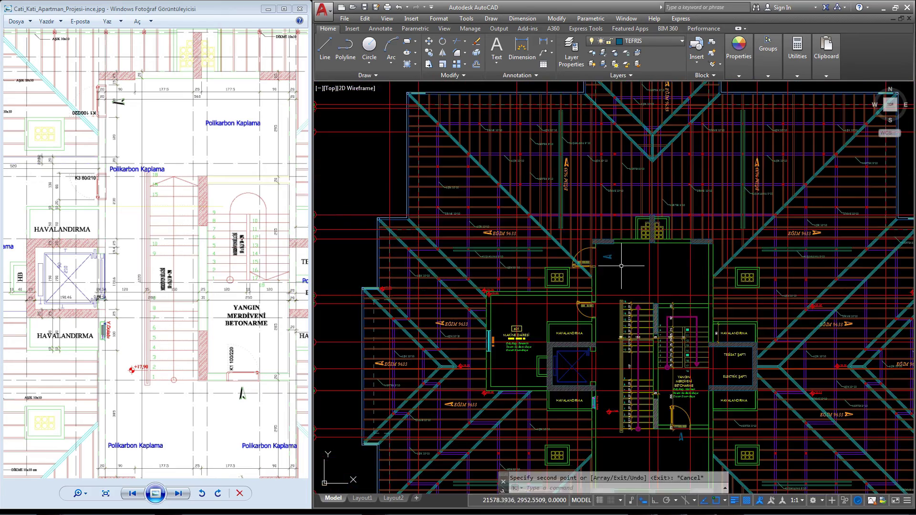
scroll(615, 286, "down", 5)
scroll(625, 308, "down", 3)
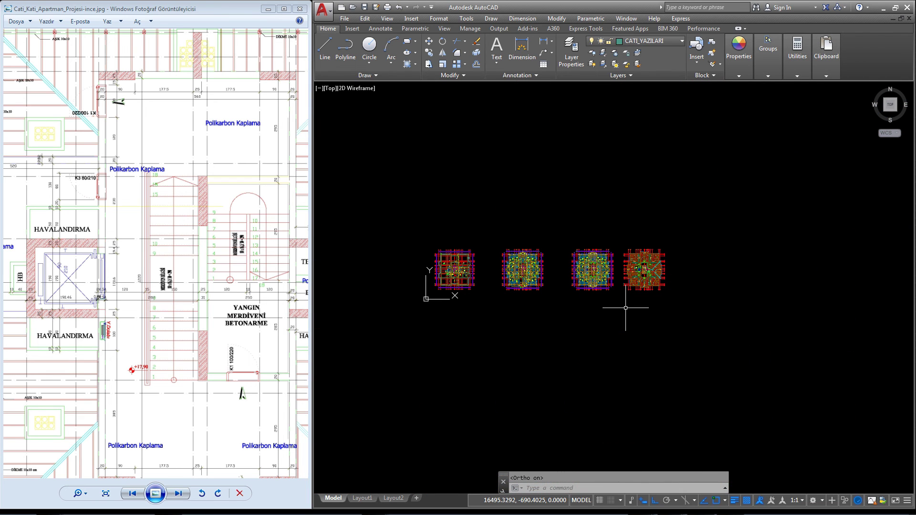
scroll(626, 304, "up", 2)
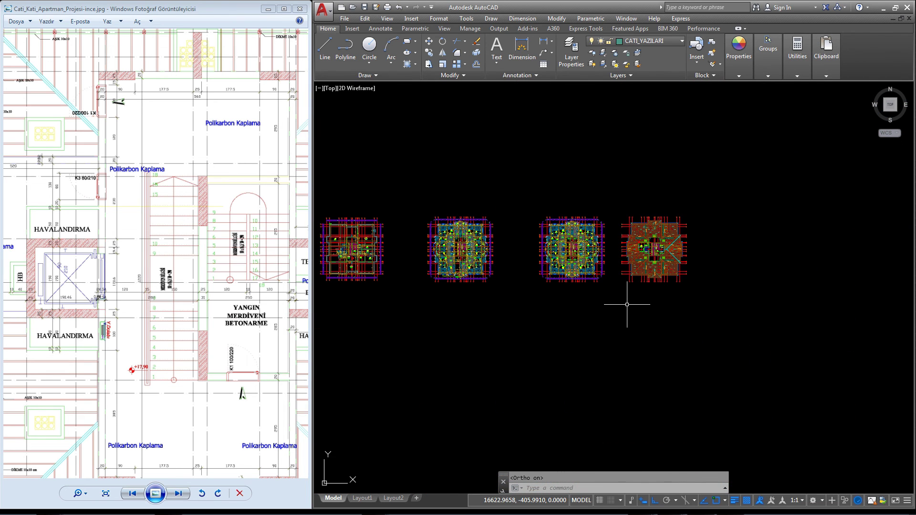